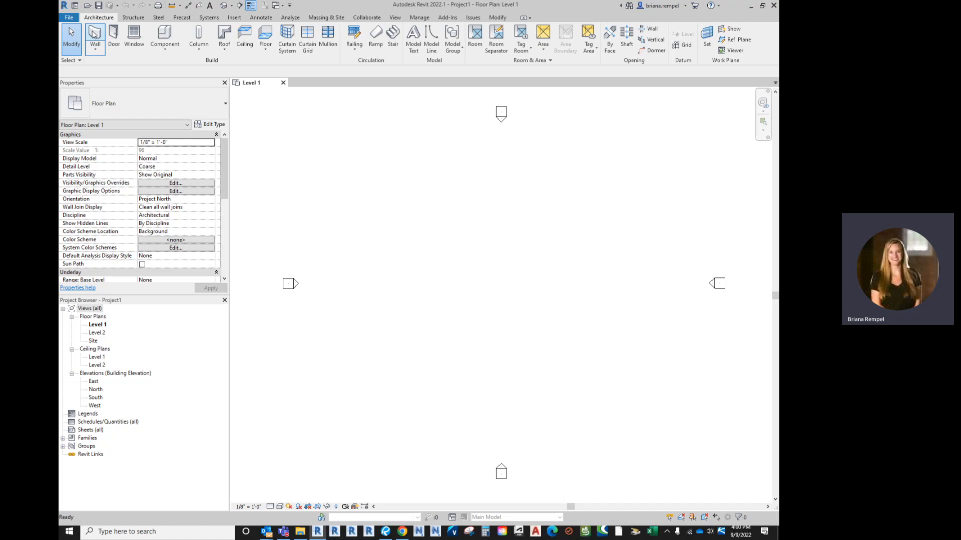
Draw a rectangle of Generic - 8" exterior walls about 69'-6" by 45'-0" between the elevation markers.
key(w)
key(a)
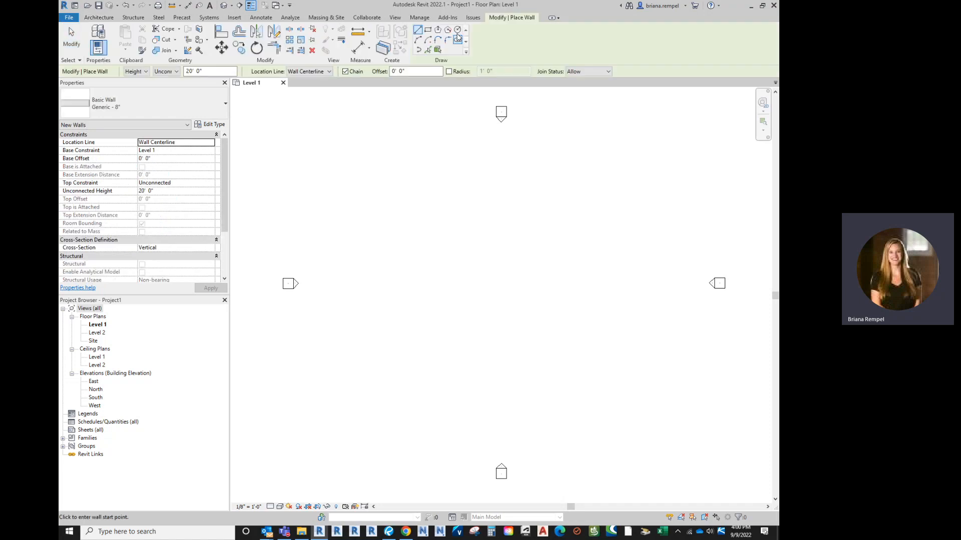
click(429, 31)
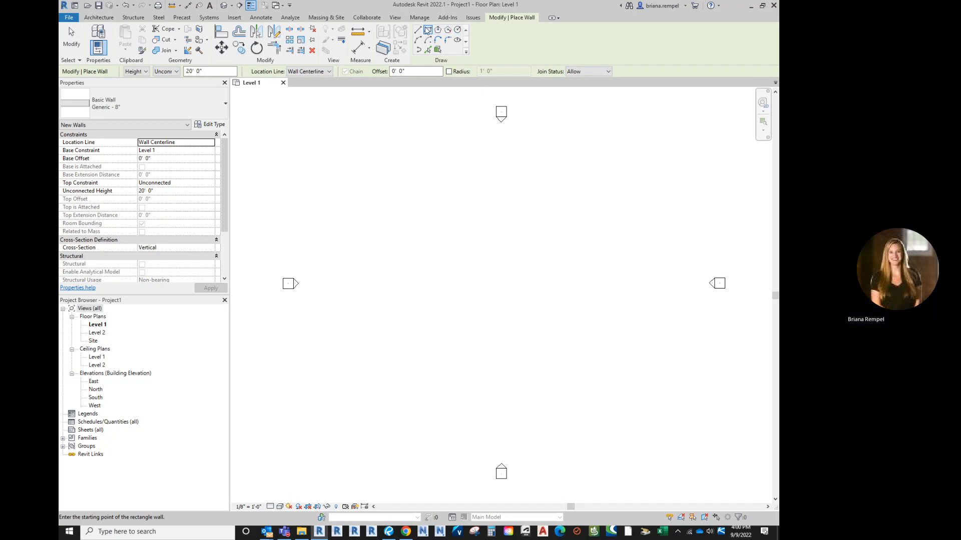
click(416, 239)
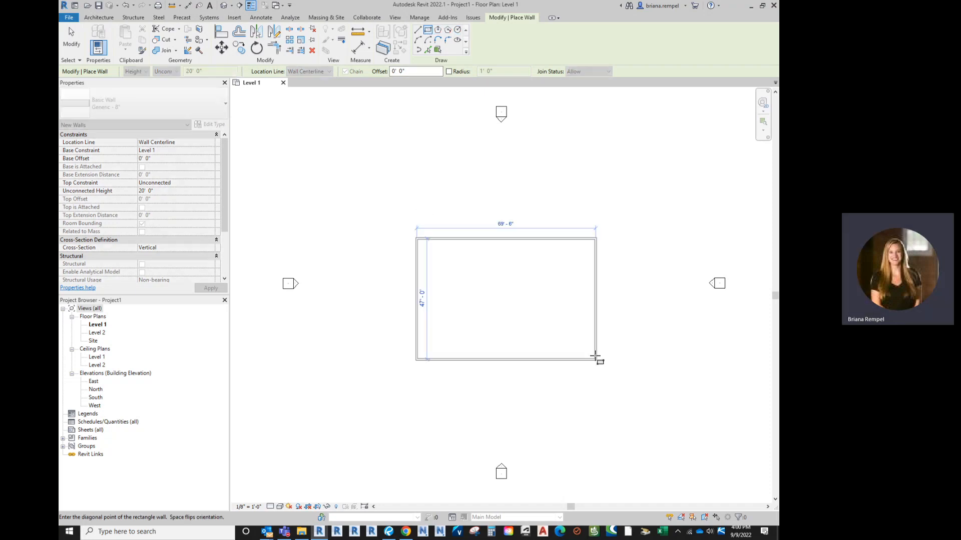
click(595, 356)
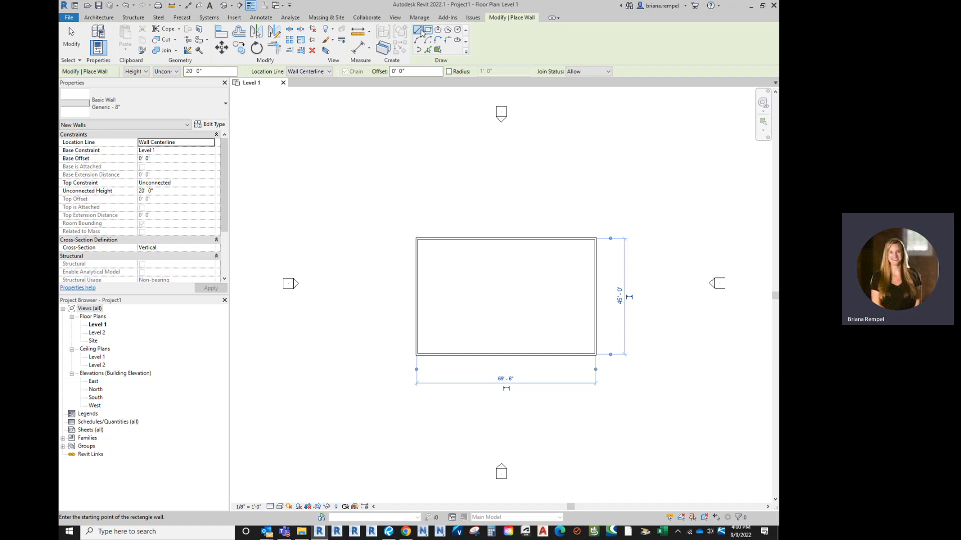
Draw a north-south partition about 21'-6" from the east wall and an east-west partition from the west wall's midpoint to it.
click(418, 31)
click(540, 239)
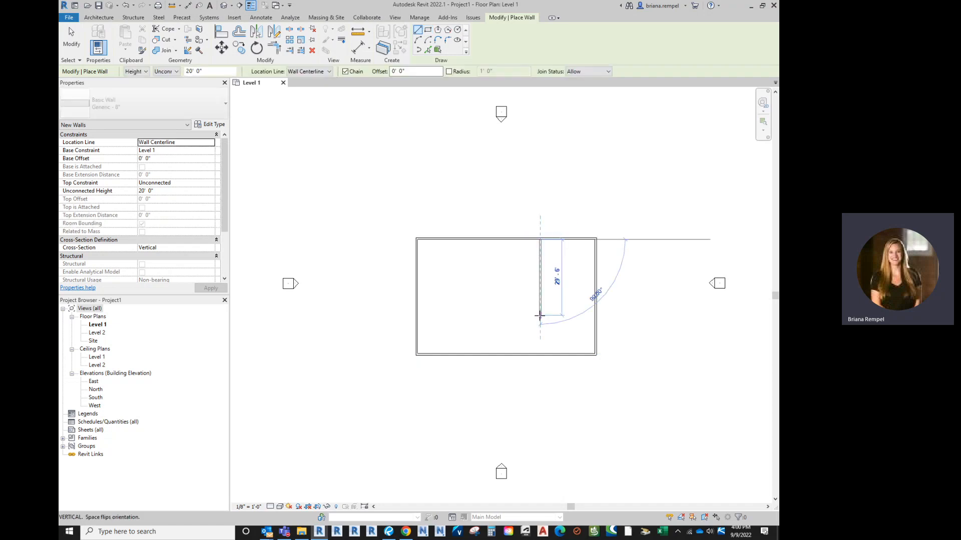
click(540, 355)
key(Escape)
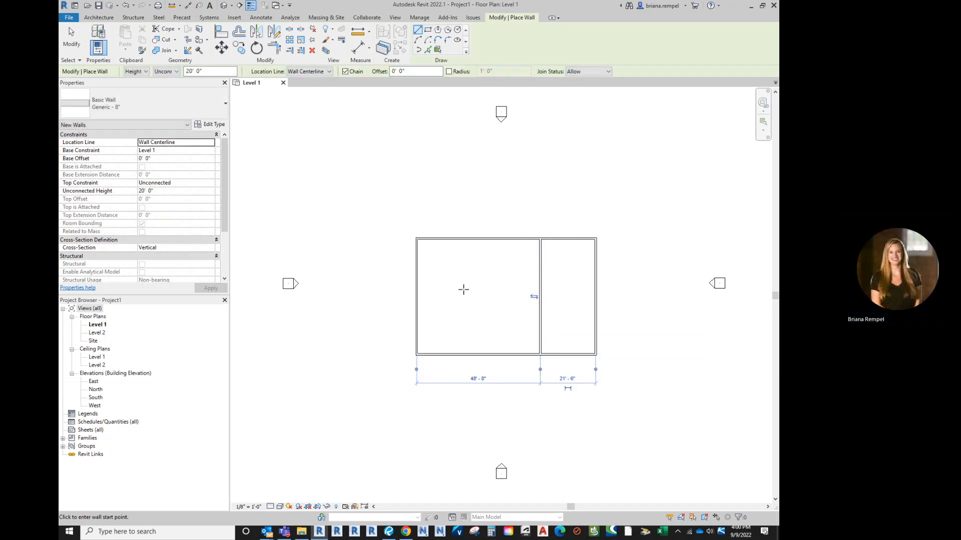
click(418, 295)
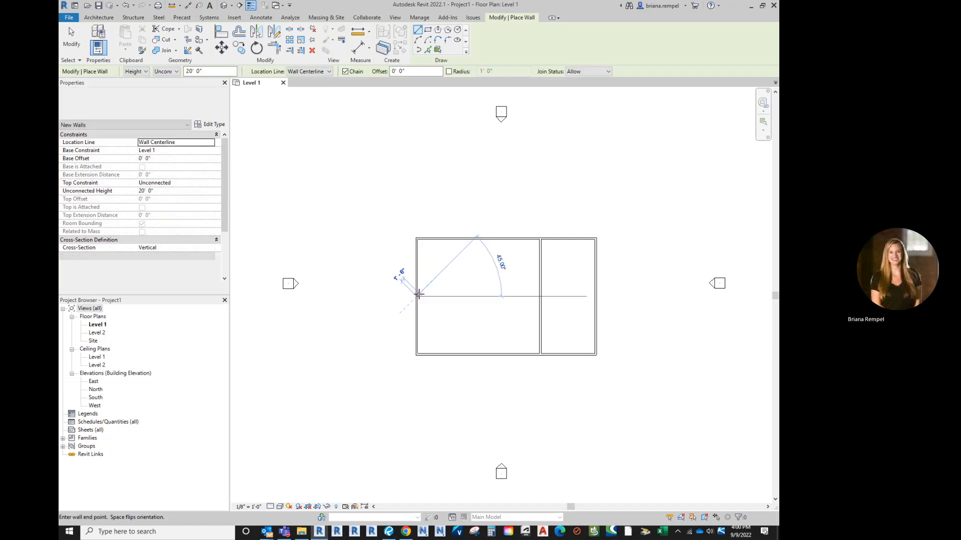
click(540, 296)
key(Escape)
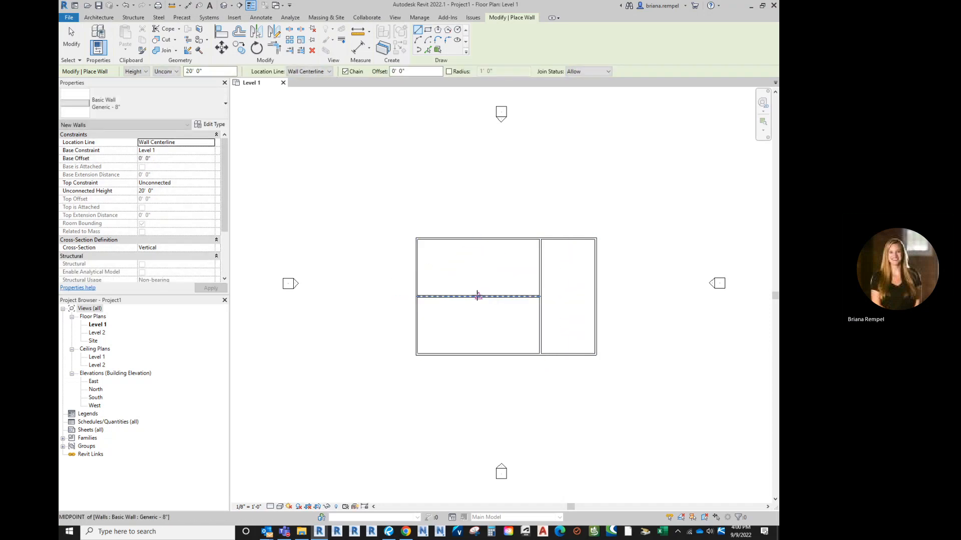
Draw a short stub wall northward from the midpoint of the east-west partition.
click(478, 295)
click(478, 266)
key(Escape)
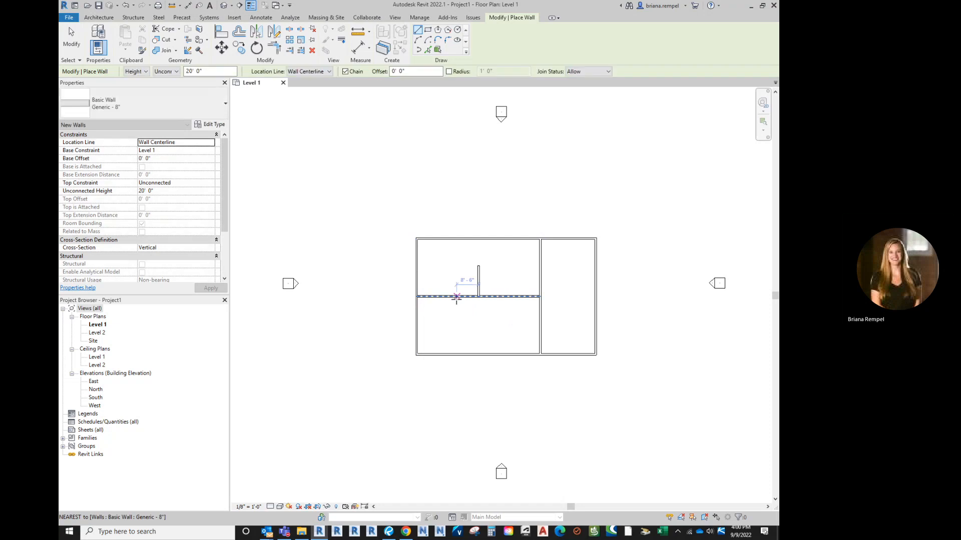
Draw a partition from the east-west wall to the south exterior wall, about 15'-6" from the west wall.
click(456, 297)
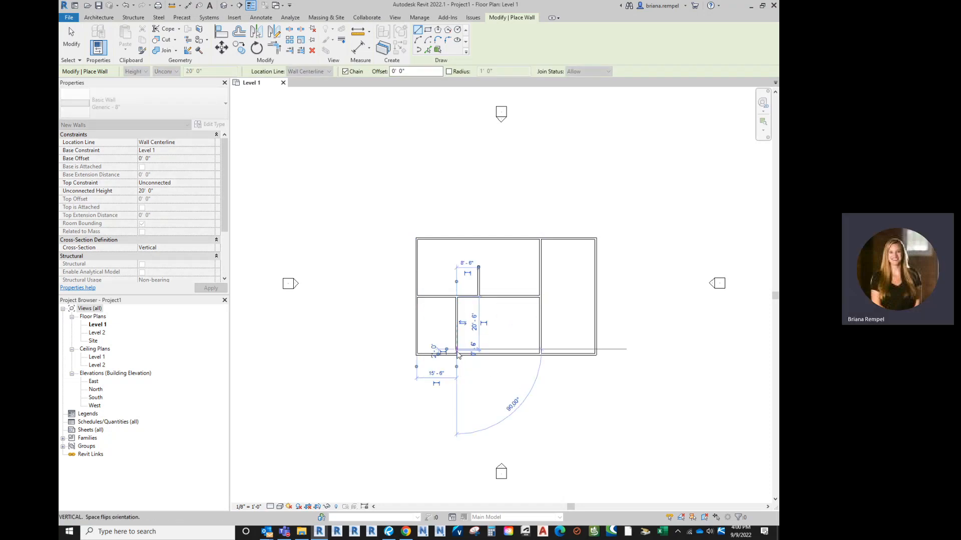
key(Escape)
key(Escape)
scroll(458, 354, up, 2)
click(455, 344)
drag(455, 346, 455, 356)
Place Single-Flush 36" x 84" doors at the west and east ends of the north exterior wall.
click(111, 19)
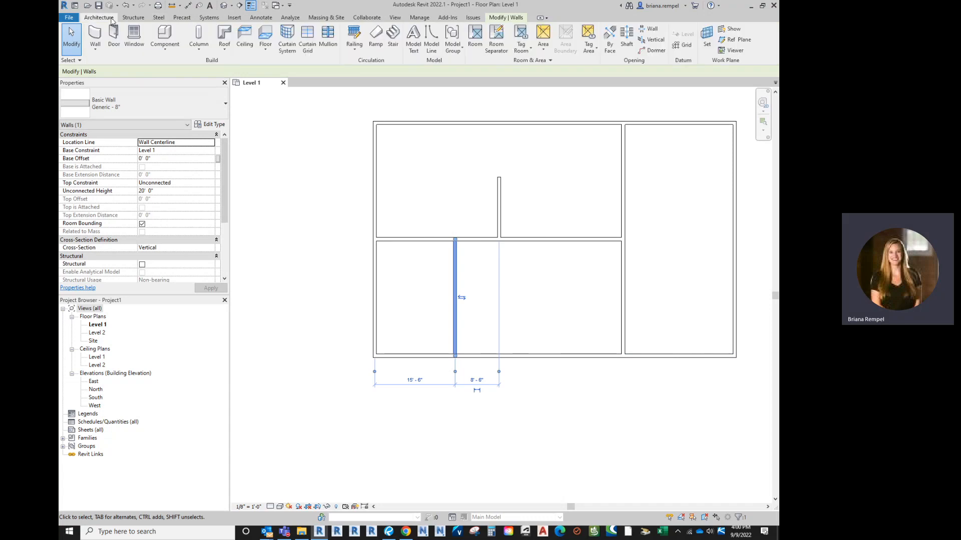
click(114, 36)
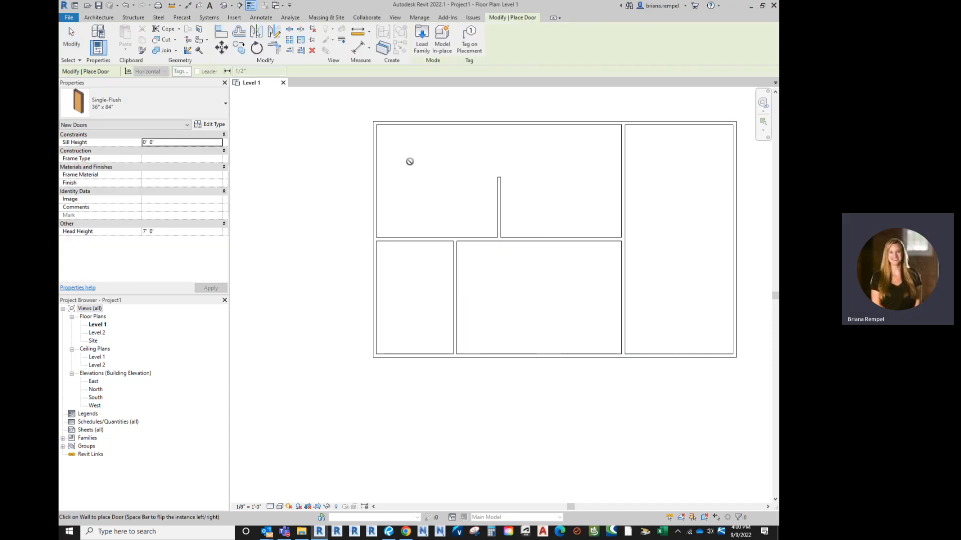
click(387, 124)
middle_drag(459, 149, 427, 193)
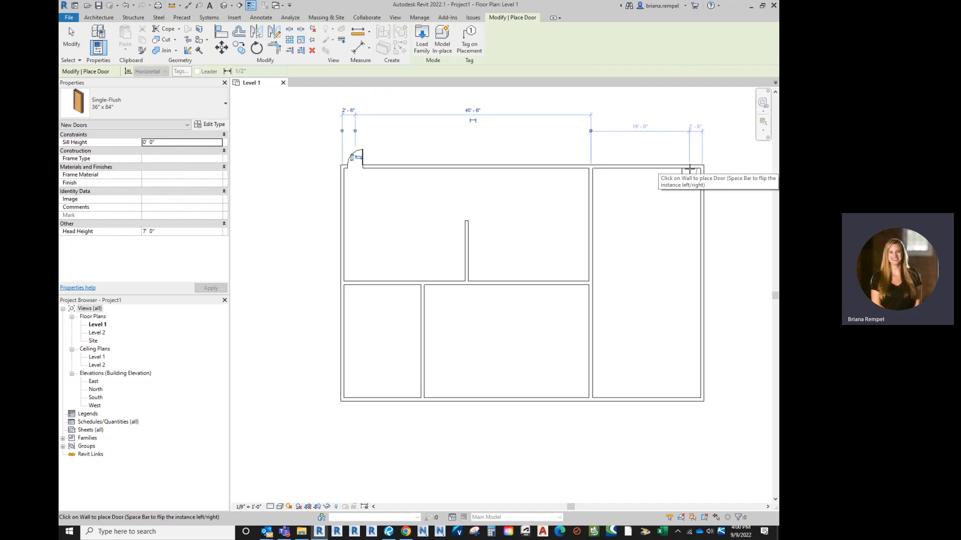
scroll(689, 170, up, 3)
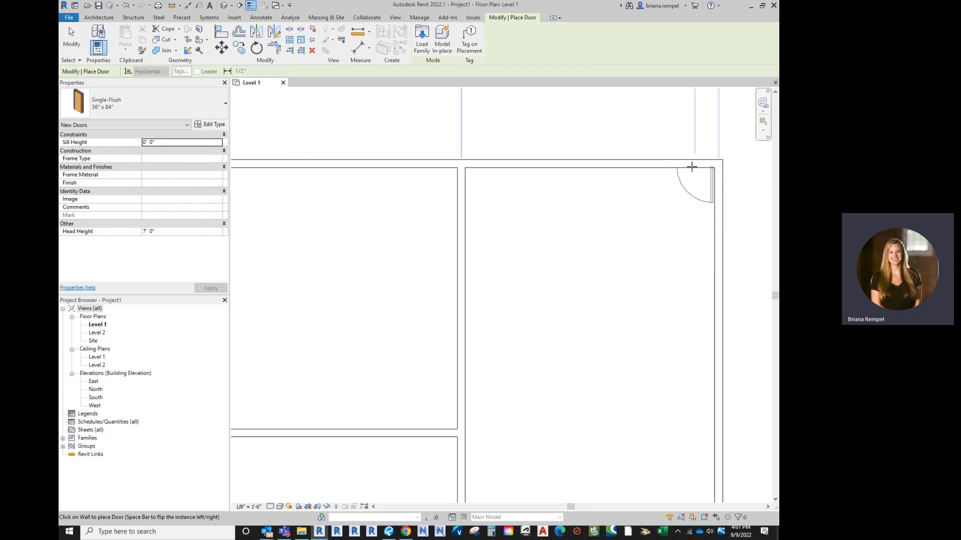
click(691, 167)
scroll(560, 292, down, 3)
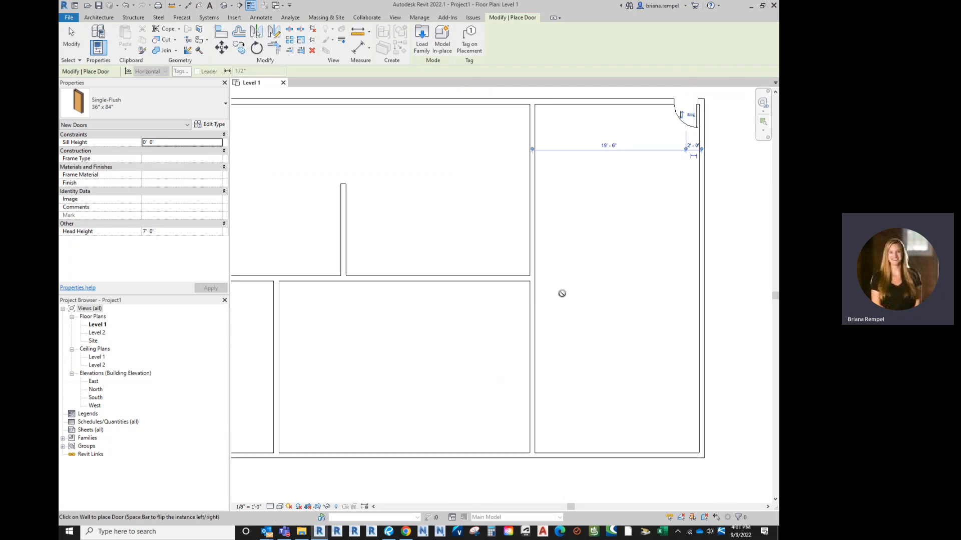
Place Single-Flush 36" x 84" doors in the eastern partition, the east-west partition beside the stub wall, and the southwest room's partition.
click(530, 295)
middle_drag(293, 292, 354, 232)
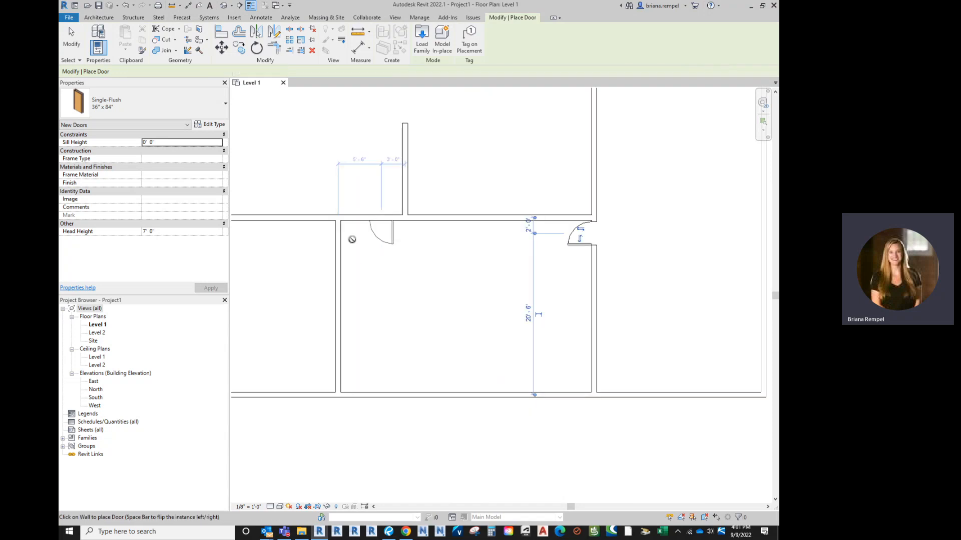
click(352, 237)
click(332, 302)
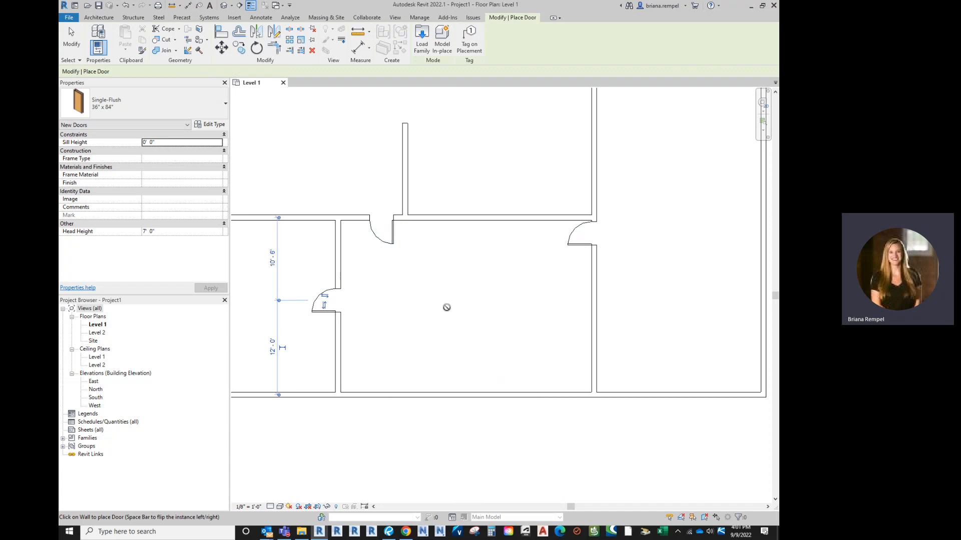
scroll(447, 307, down, 3)
key(Escape)
Flip the door in the east-west partition so it swings north.
click(408, 258)
scroll(407, 257, up, 4)
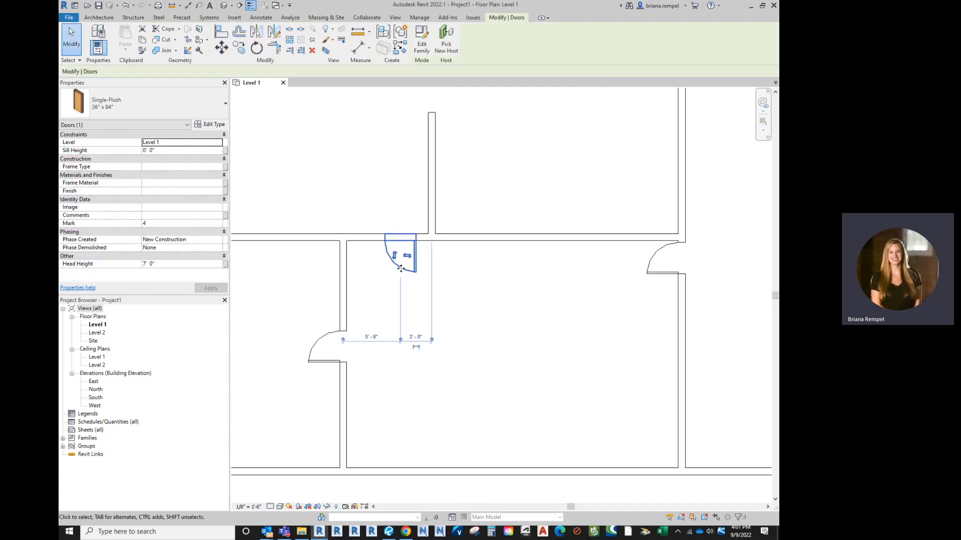
click(394, 257)
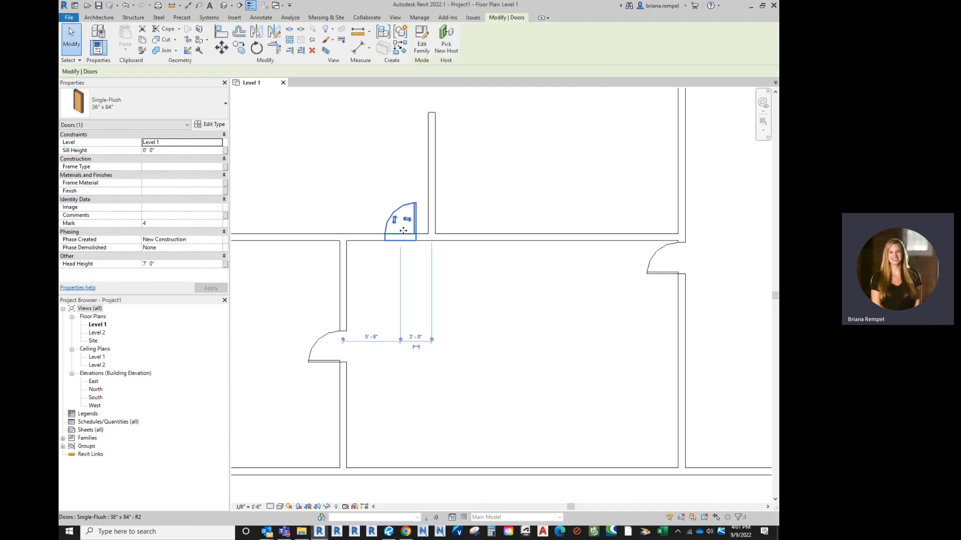
Slide the east-west partition's door toward the stub wall and back west to about 4'-4" from it.
scroll(402, 215, up, 4)
drag(412, 209, 426, 209)
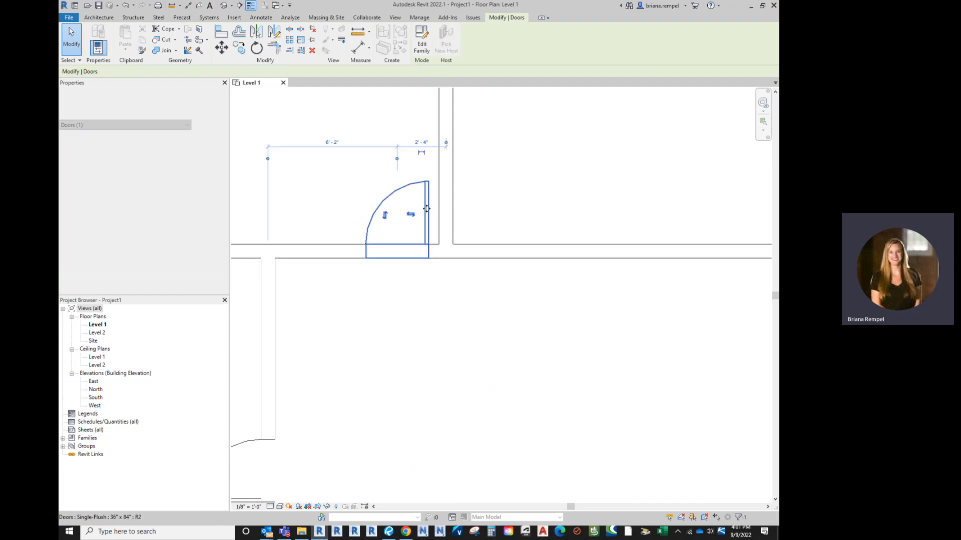
scroll(427, 208, down, 4)
click(322, 157)
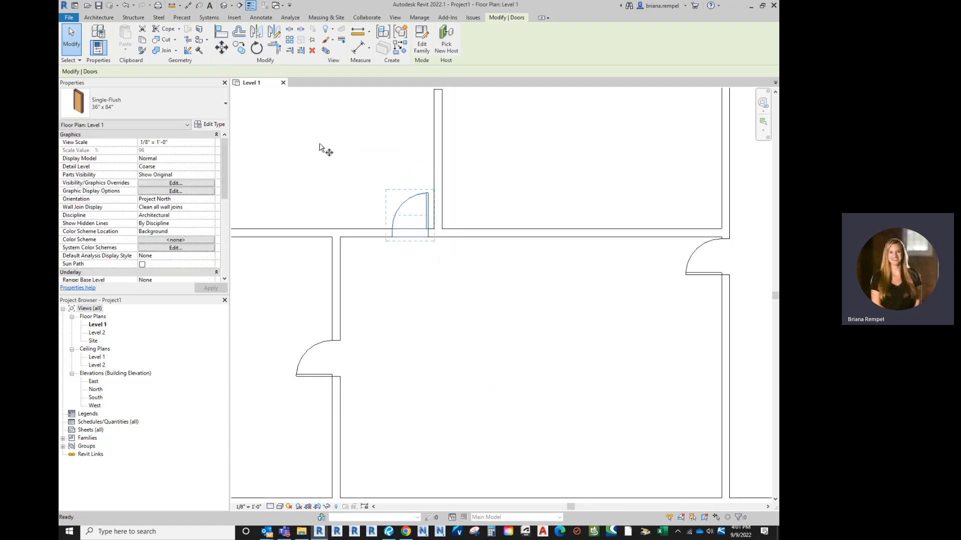
drag(398, 233, 372, 229)
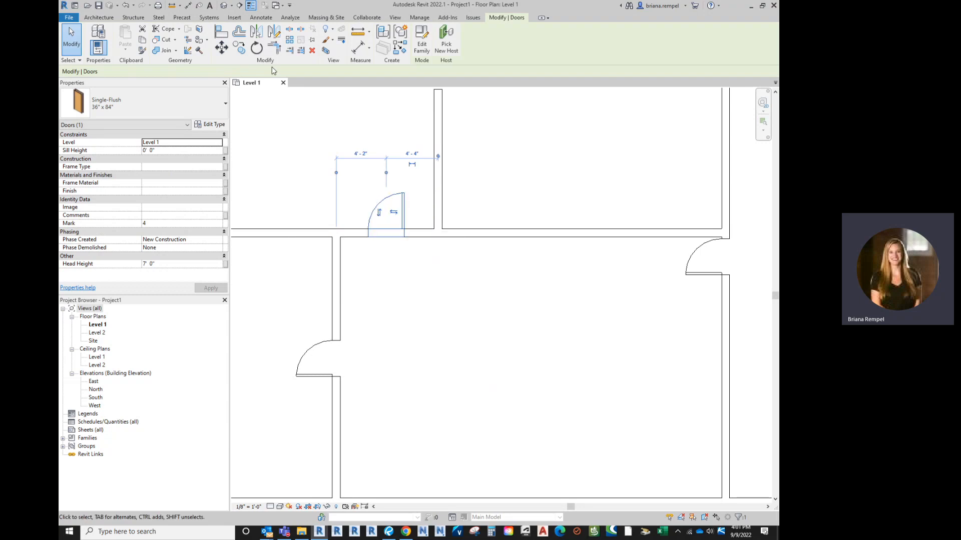
Move the door in the east-west partition from its hinge-side corner to right beside the stub wall.
key(m)
key(v)
click(406, 229)
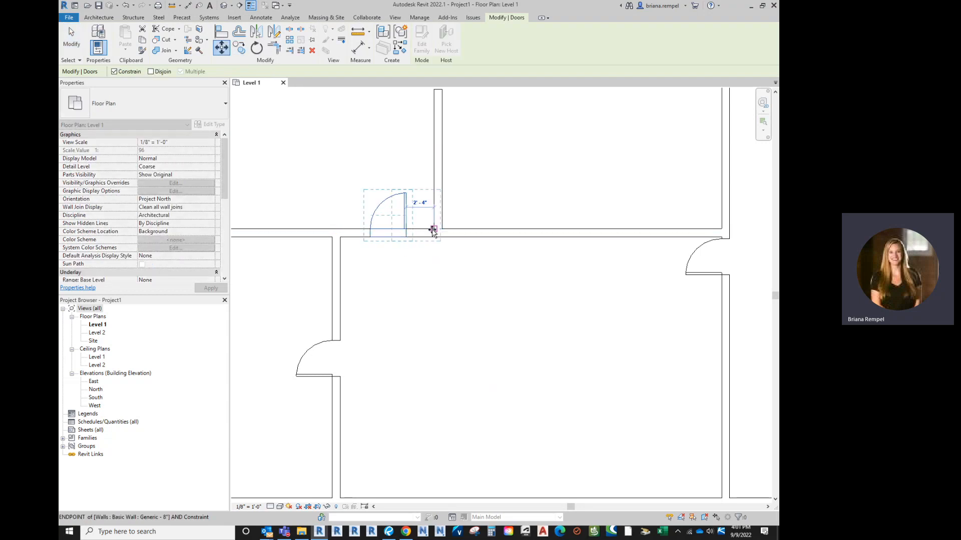
click(430, 229)
Flip the eastern partition's door so its hinge is on the north side.
scroll(483, 275, down, 2)
click(632, 264)
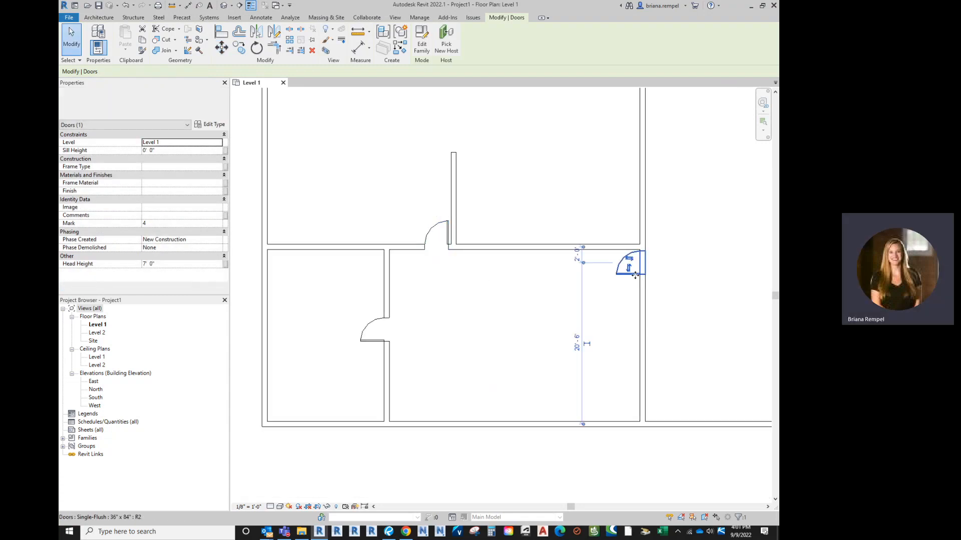
key(space)
Flip the north wall's western entry door so its hinge is on the west side.
scroll(632, 329, down, 2)
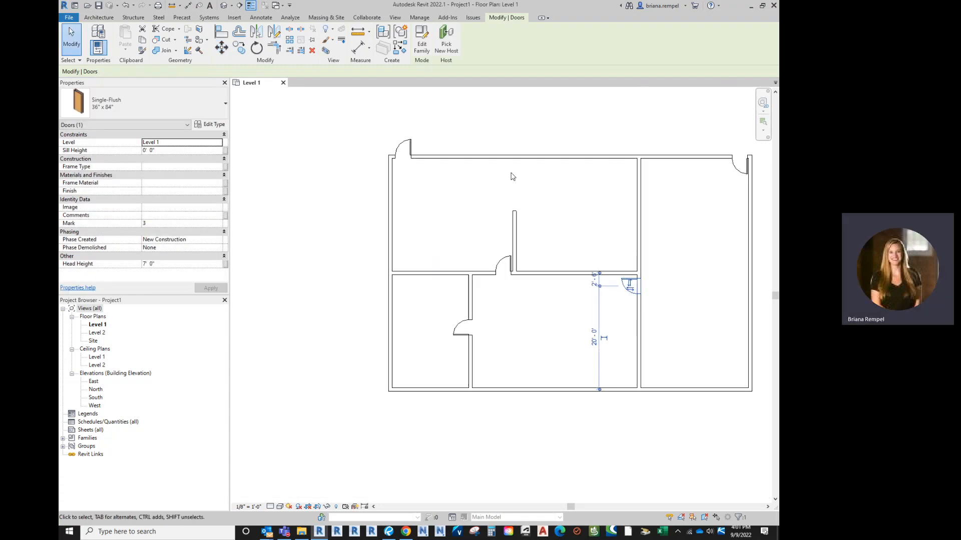
click(401, 150)
scroll(402, 158, up, 3)
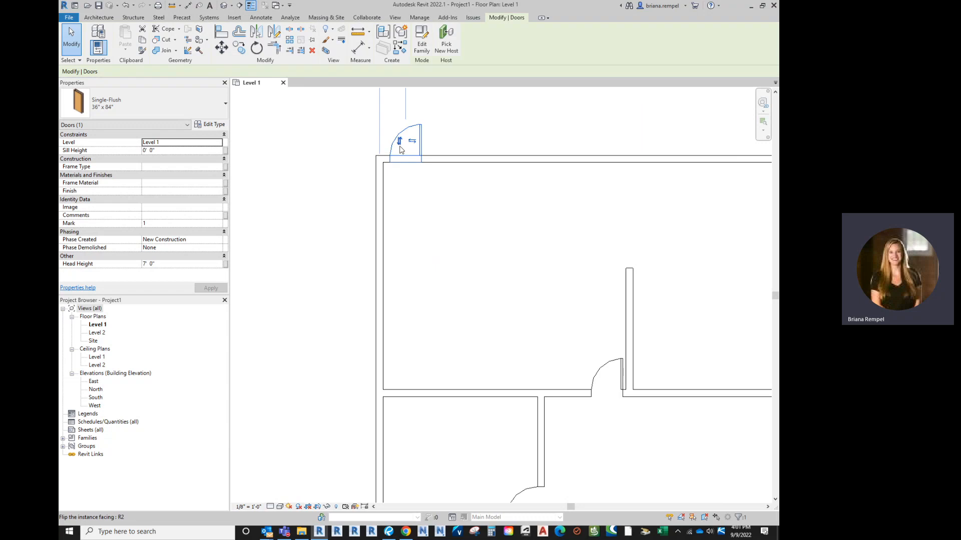
click(400, 143)
scroll(545, 187, down, 2)
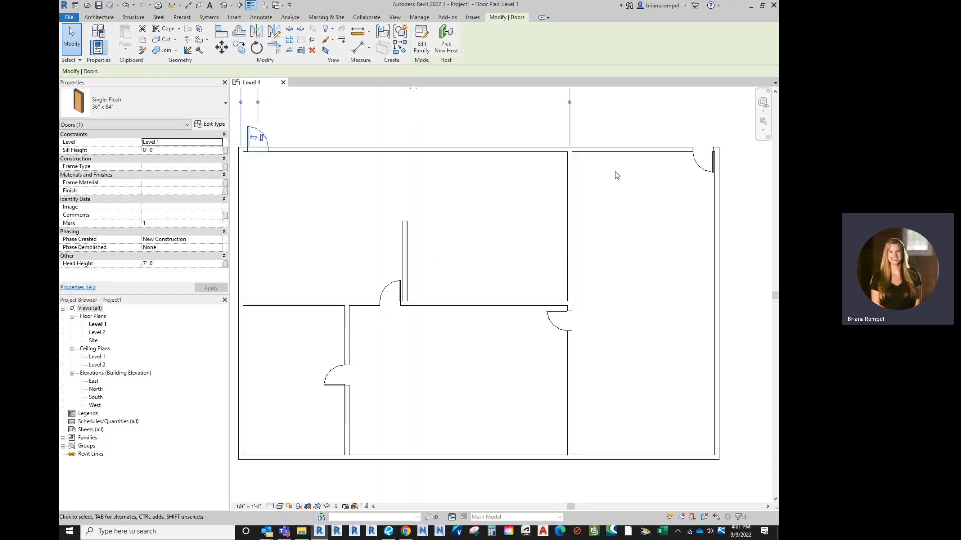
Flip the north wall's eastern entry door so it swings outward.
click(711, 170)
click(706, 165)
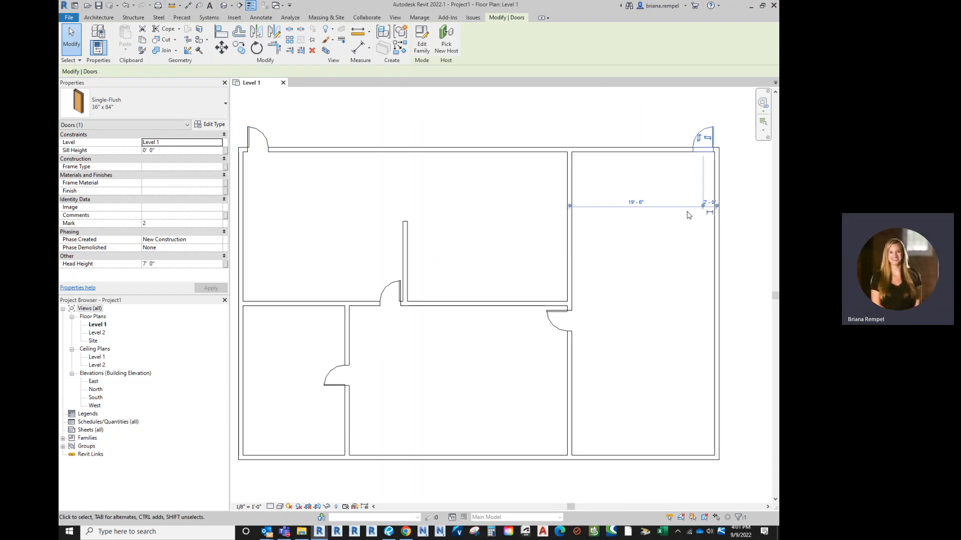
click(663, 245)
scroll(598, 275, down, 1)
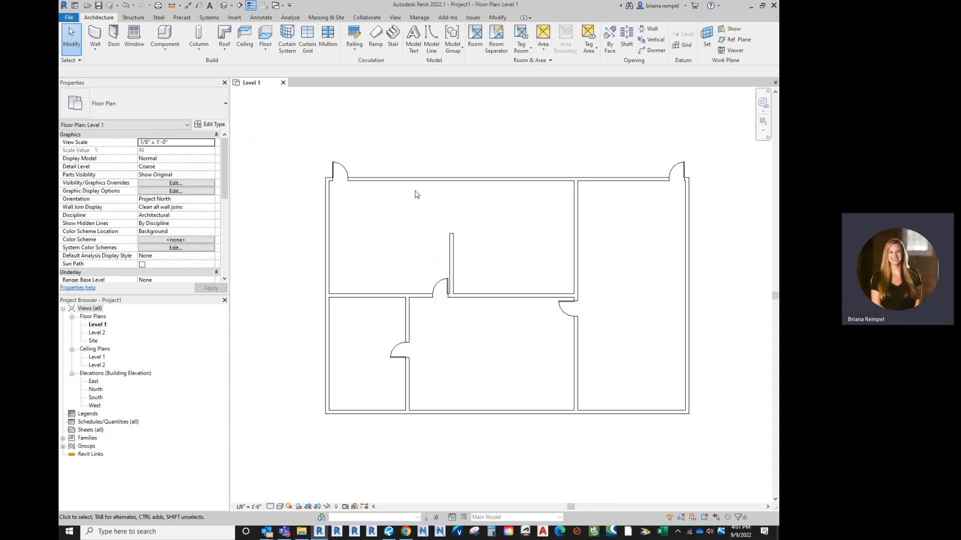
Place six Fixed 36" x 48" windows along the north exterior wall of the northwest room.
click(134, 36)
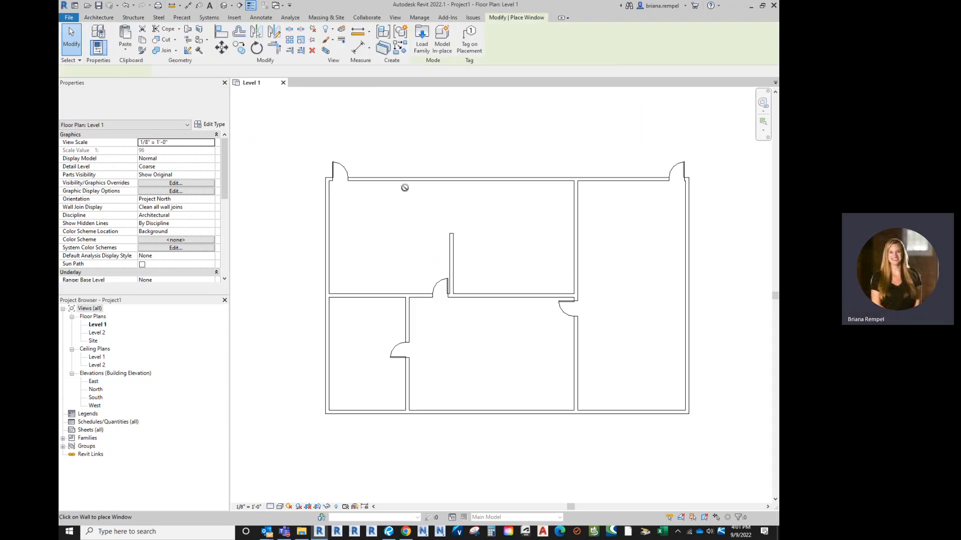
click(372, 179)
click(405, 178)
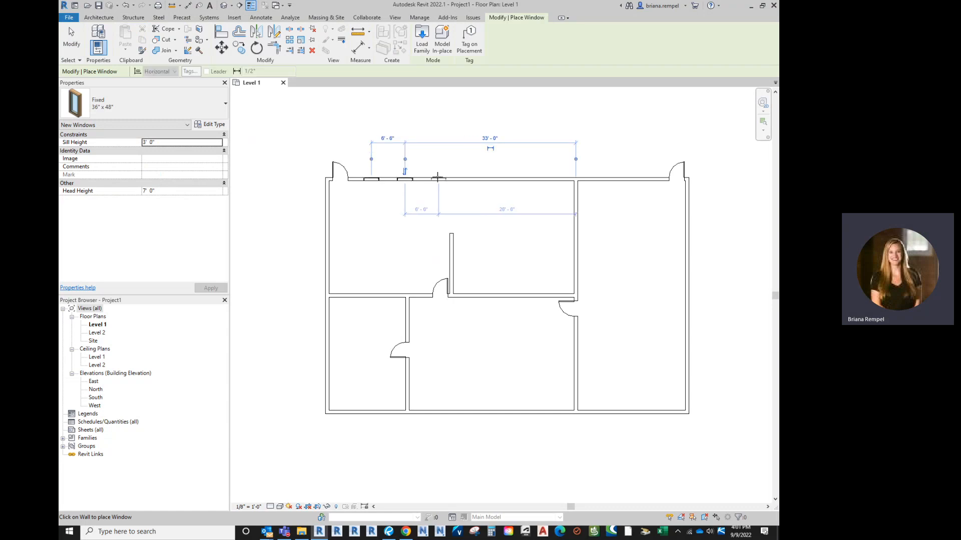
click(439, 179)
click(472, 179)
click(503, 178)
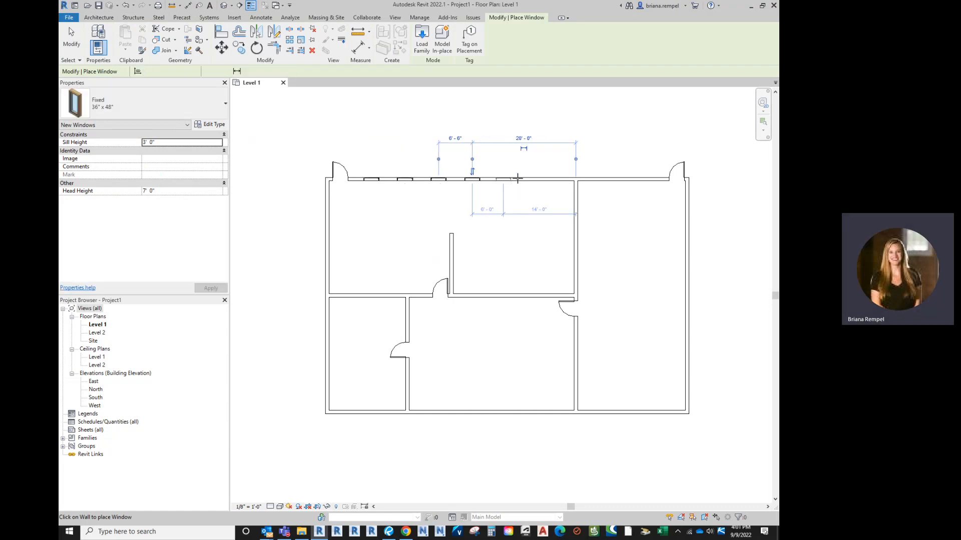
click(539, 179)
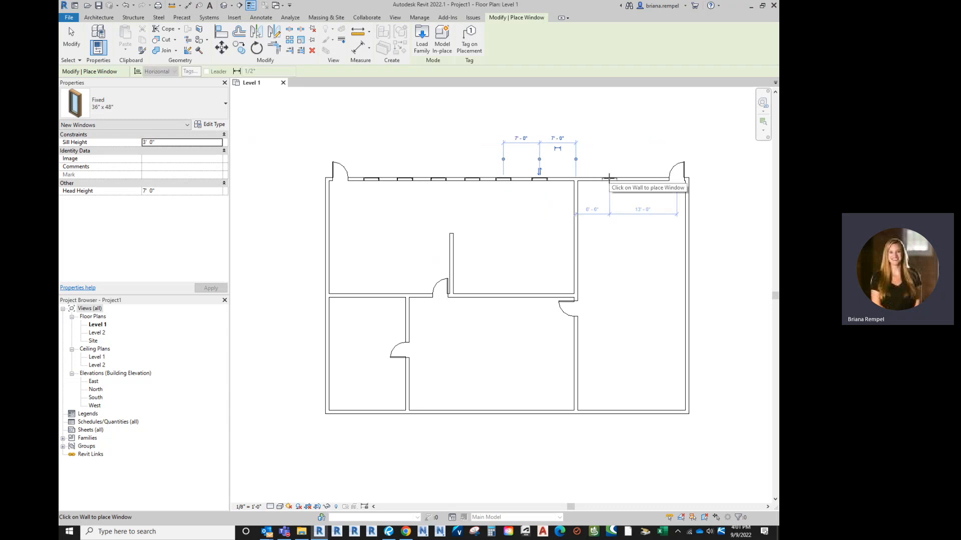
Place two Fixed 36" x 48" windows in the east room's north wall and two in the east-west partition east of the stub wall.
click(617, 178)
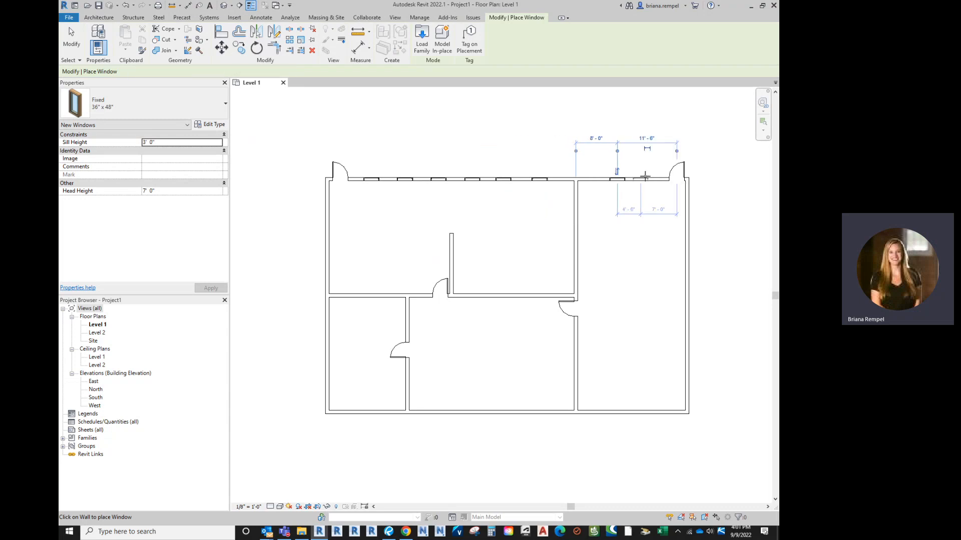
click(540, 296)
click(494, 296)
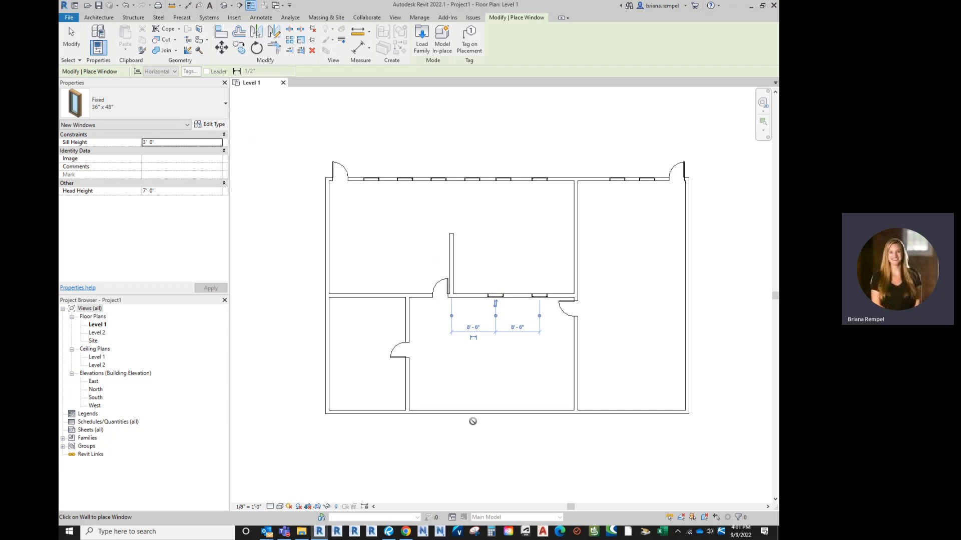
Place four Fixed 36" x 48" windows along the south exterior wall of the middle south room.
click(441, 411)
click(483, 412)
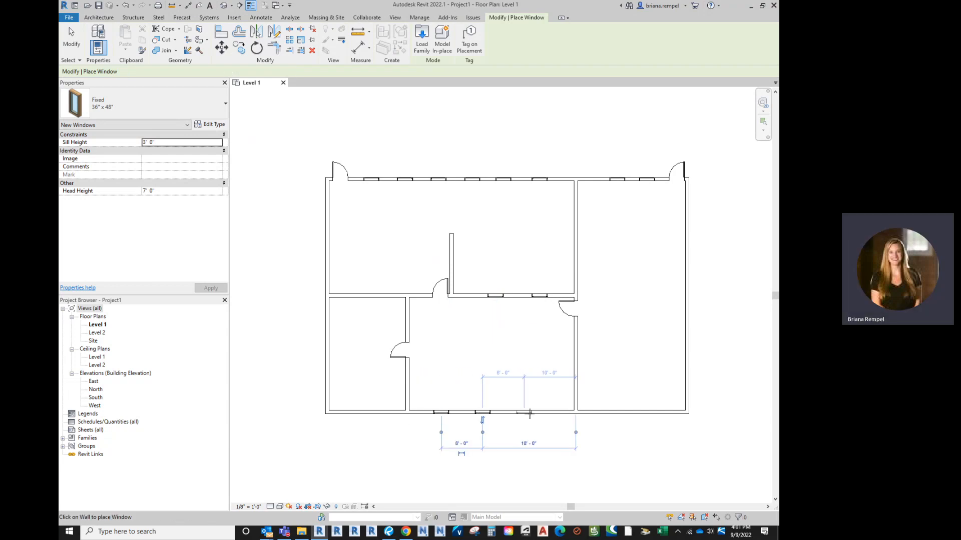
click(563, 411)
key(Escape)
key(Escape)
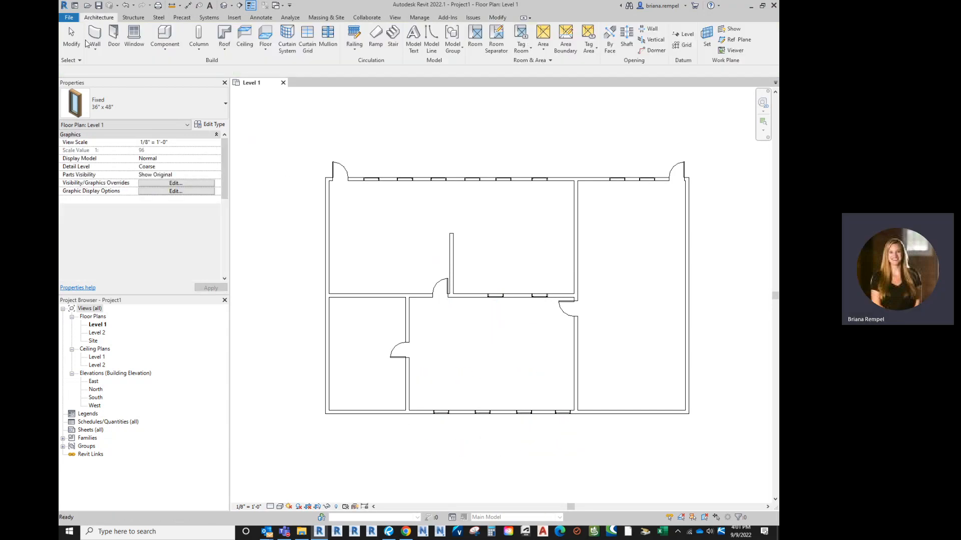
Examine the north building elevation marker by selecting its arrow and its square body, leaving nothing selected.
click(394, 17)
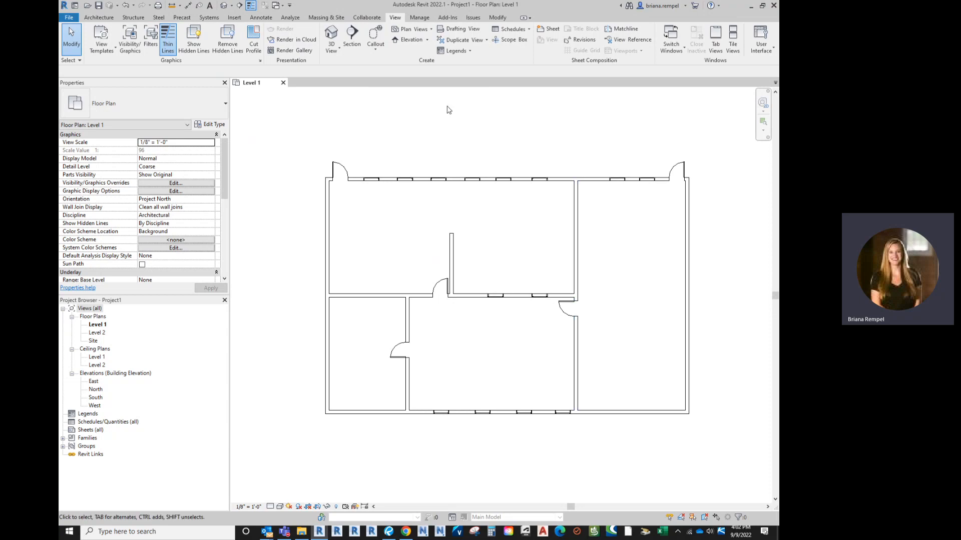
scroll(472, 343, down, 7)
middle_drag(495, 318, 470, 287)
scroll(471, 287, up, 1)
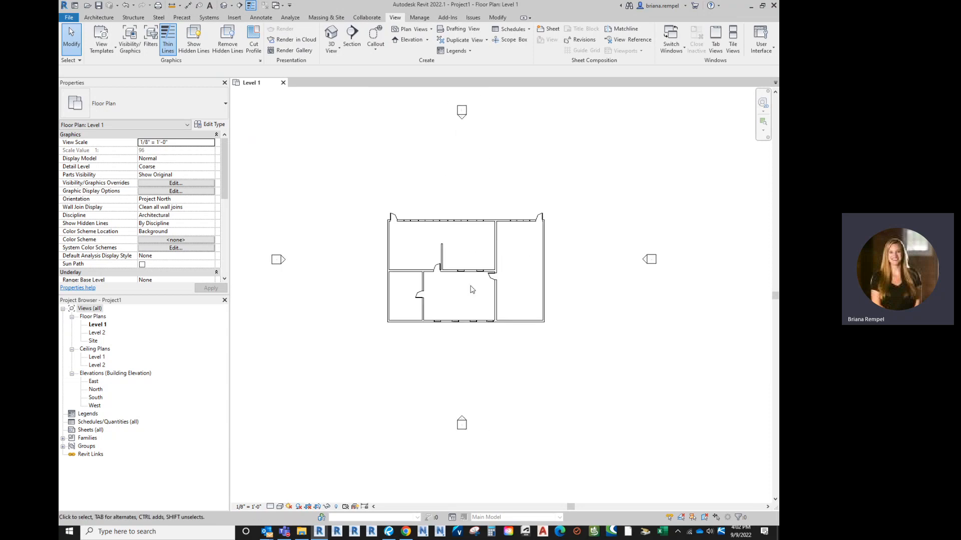
click(461, 117)
click(465, 110)
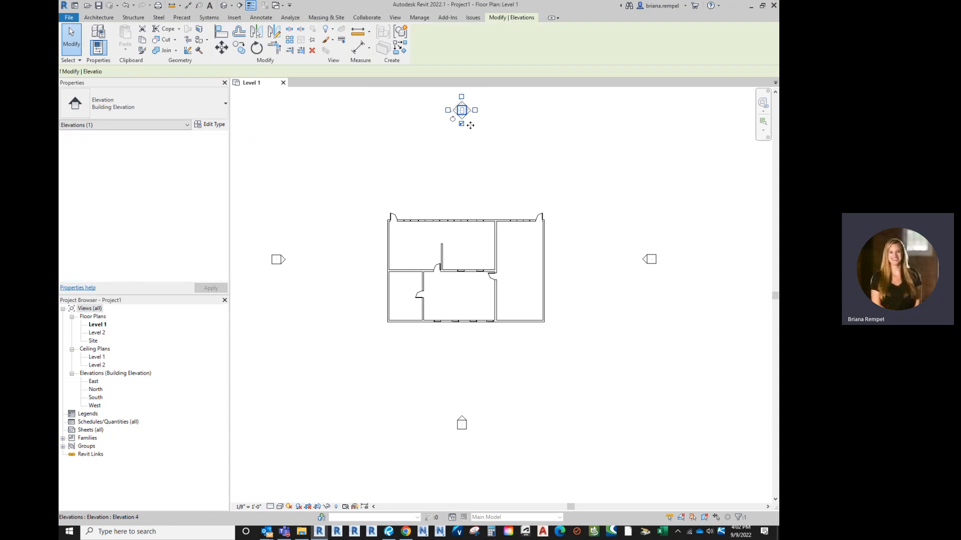
key(Escape)
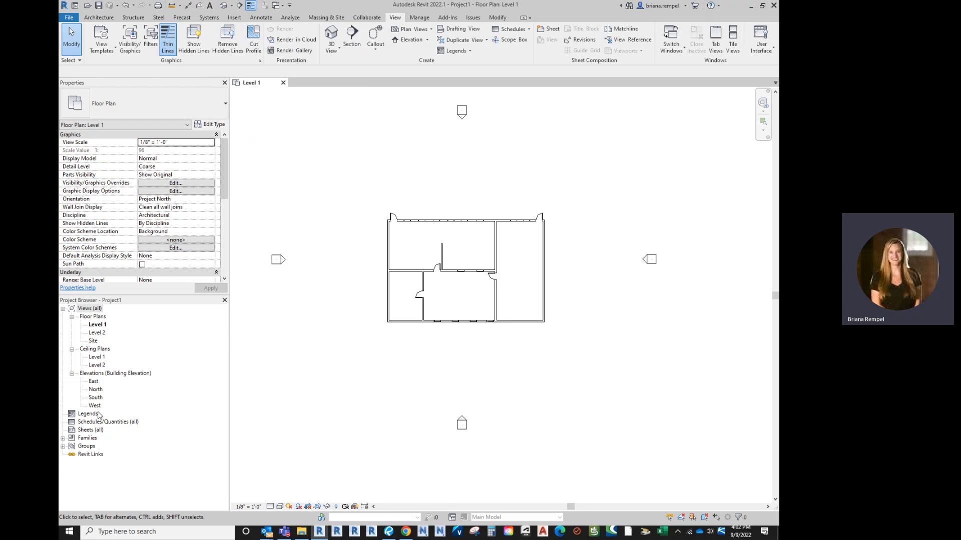
Go to the North elevation view from its marker in the Level 1 plan and close that view again.
click(464, 119)
right_click(465, 122)
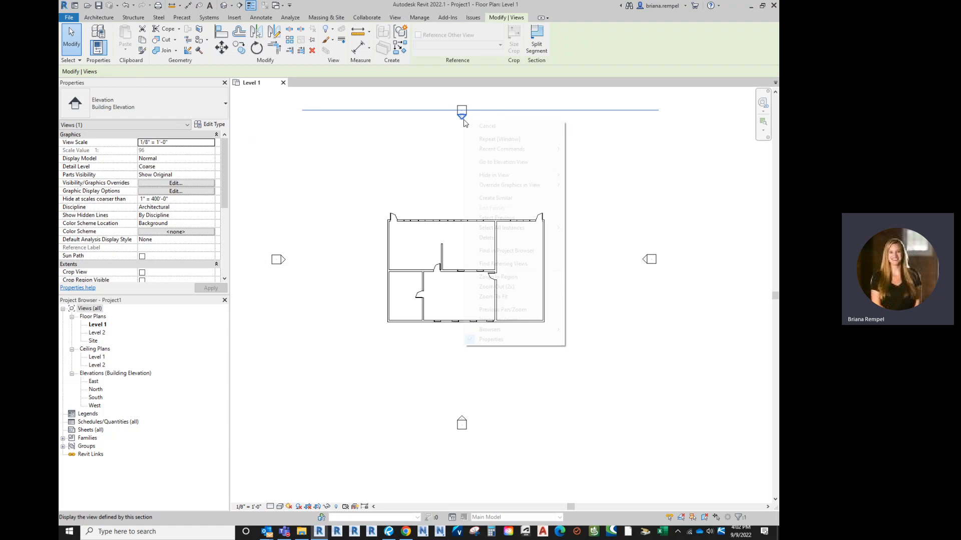
click(503, 162)
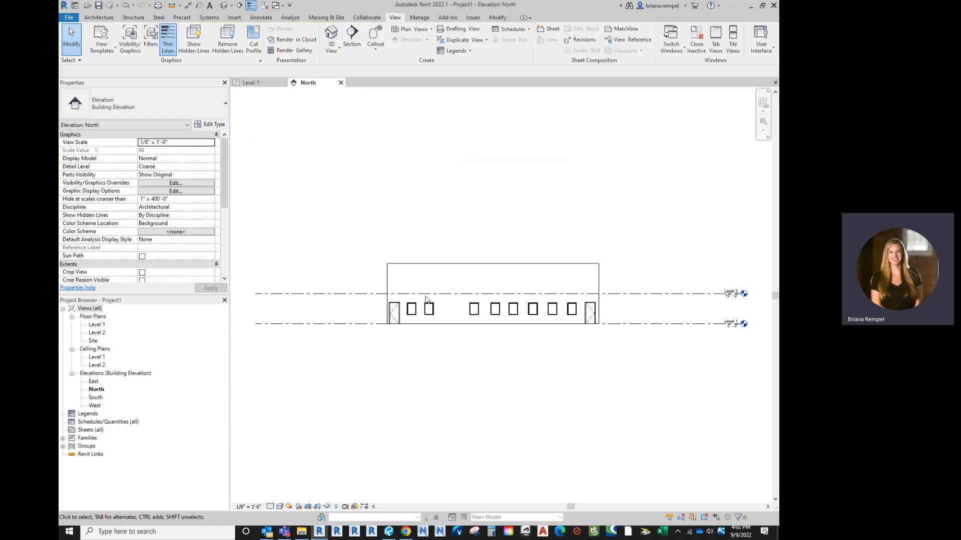
click(341, 83)
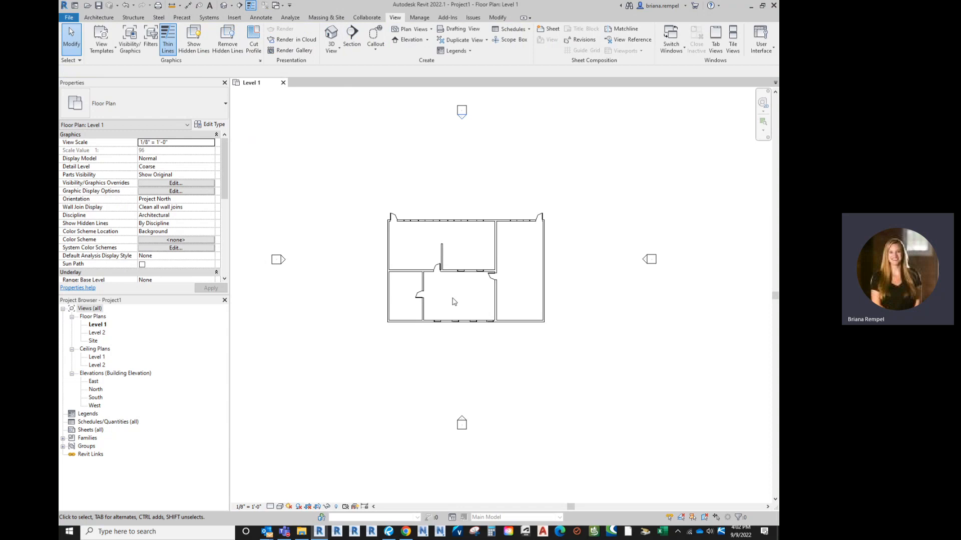
Review the North, South and West building elevation views, switching between them and the Level 1 floor plan.
double_click(96, 390)
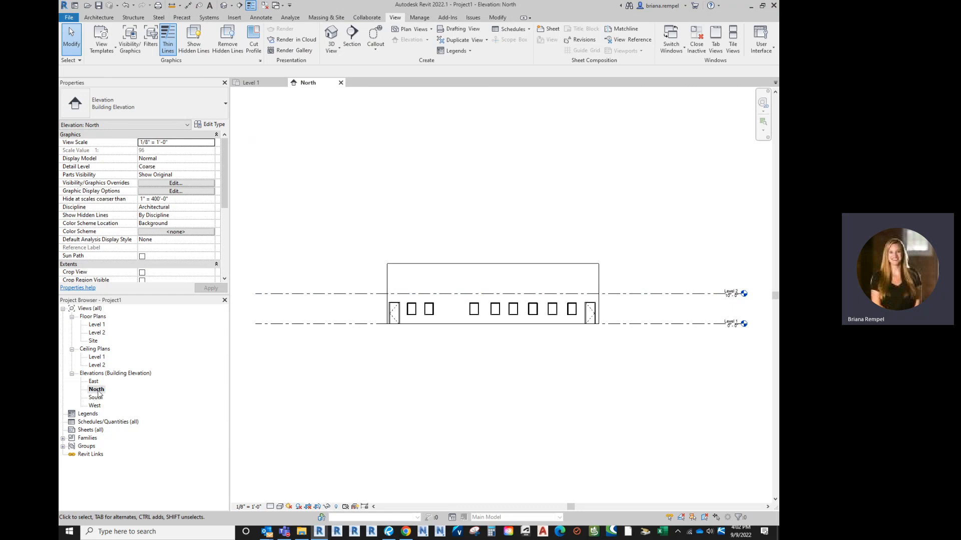
double_click(96, 325)
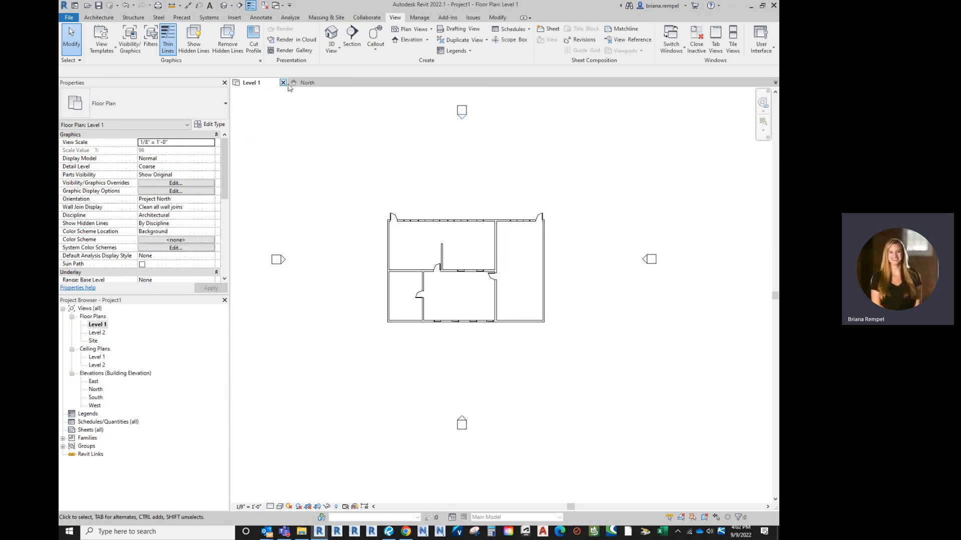
double_click(96, 398)
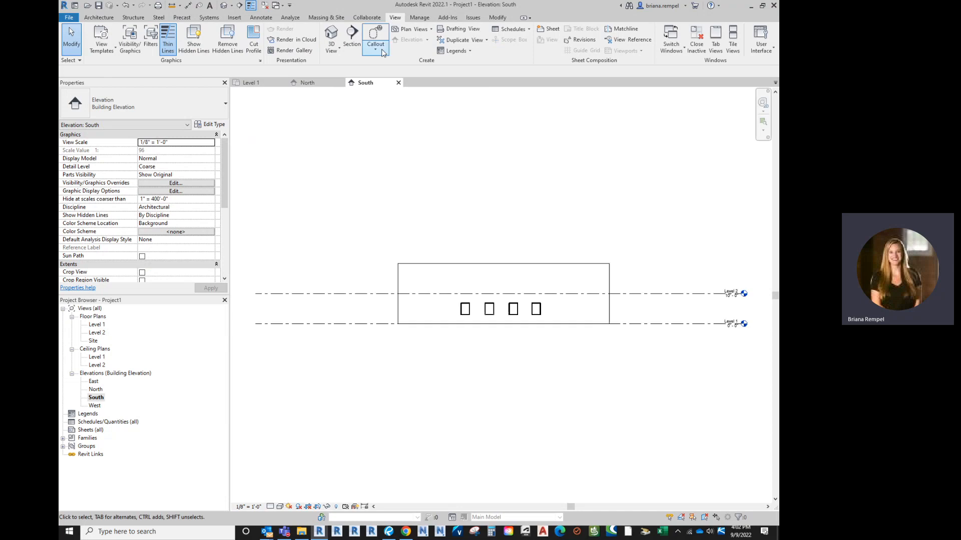
click(319, 85)
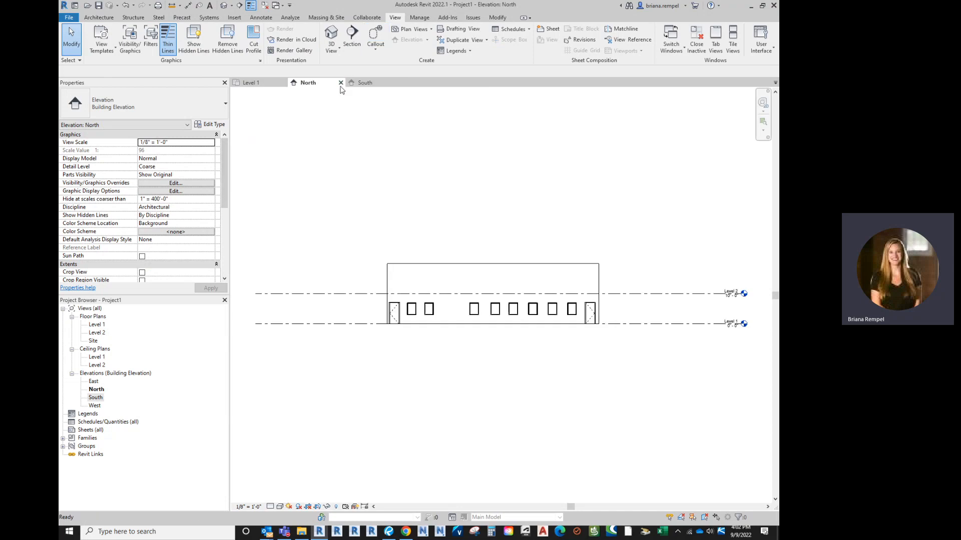
click(371, 85)
click(251, 83)
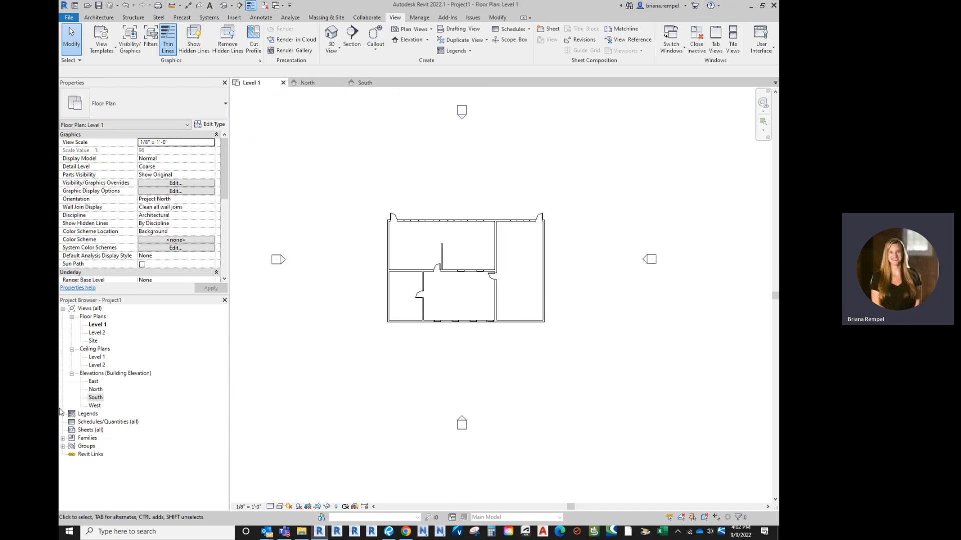
double_click(96, 391)
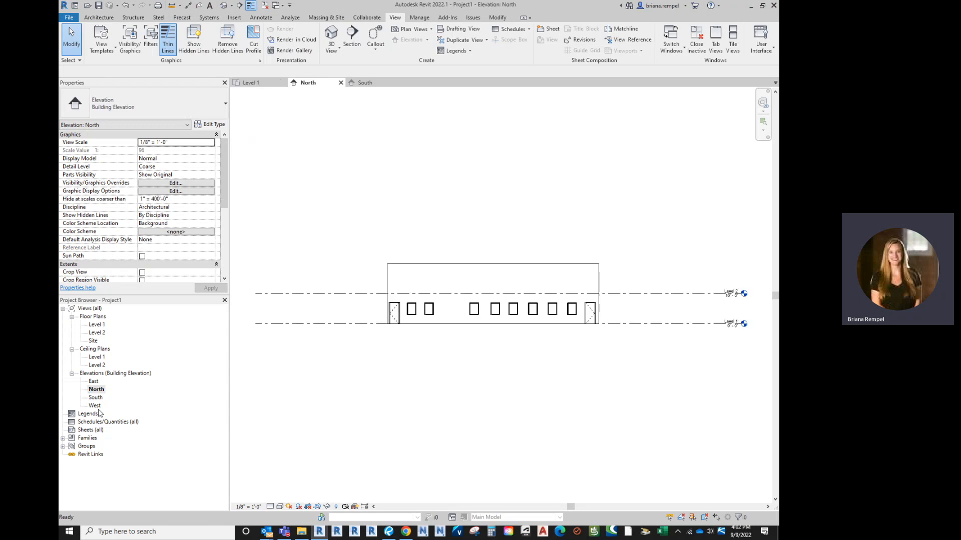
double_click(95, 406)
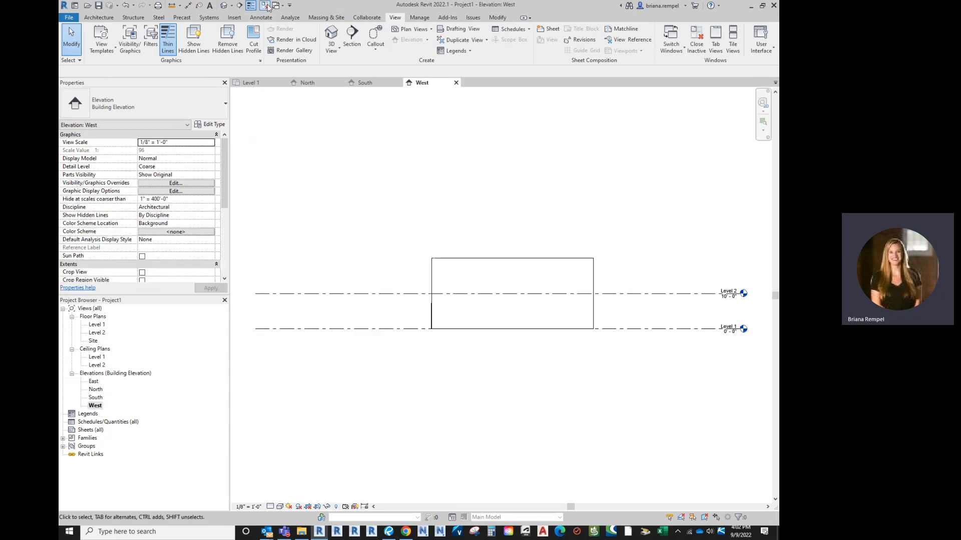
Switch through the North elevation back to the Level 1 floor plan and close all inactive views.
click(283, 7)
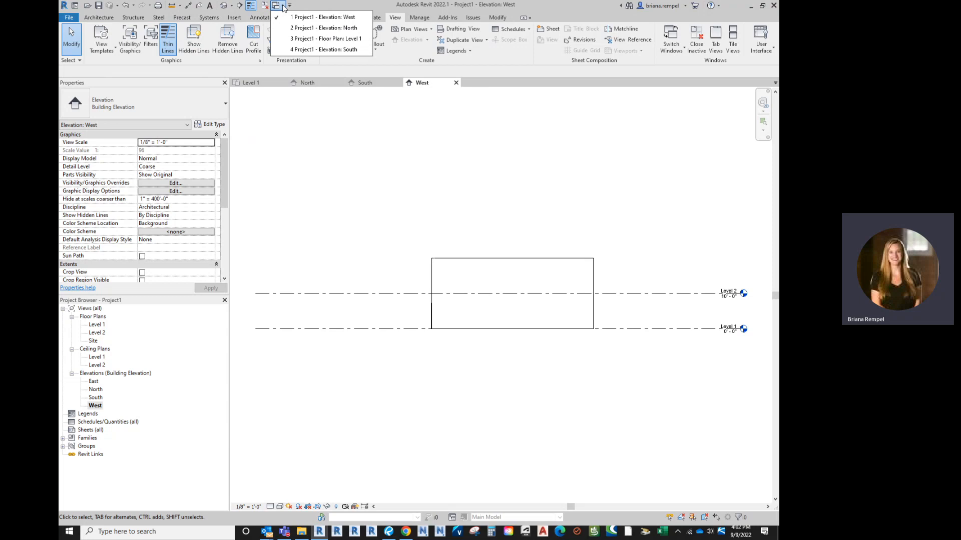
click(295, 28)
click(283, 7)
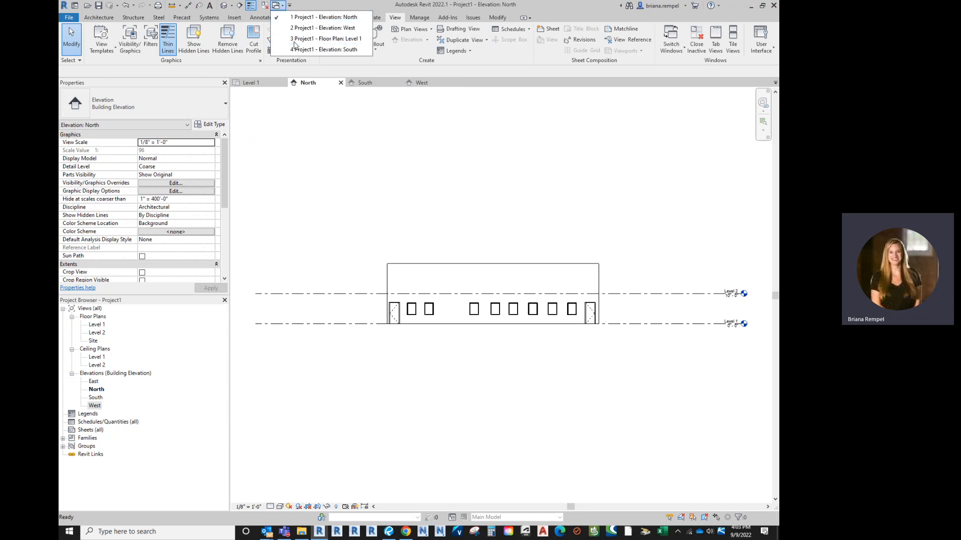
click(296, 39)
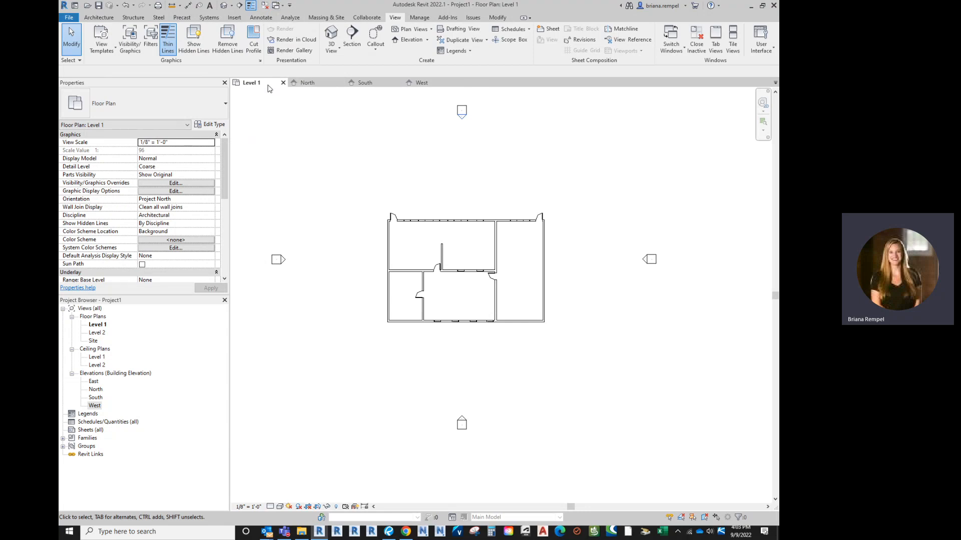
click(265, 6)
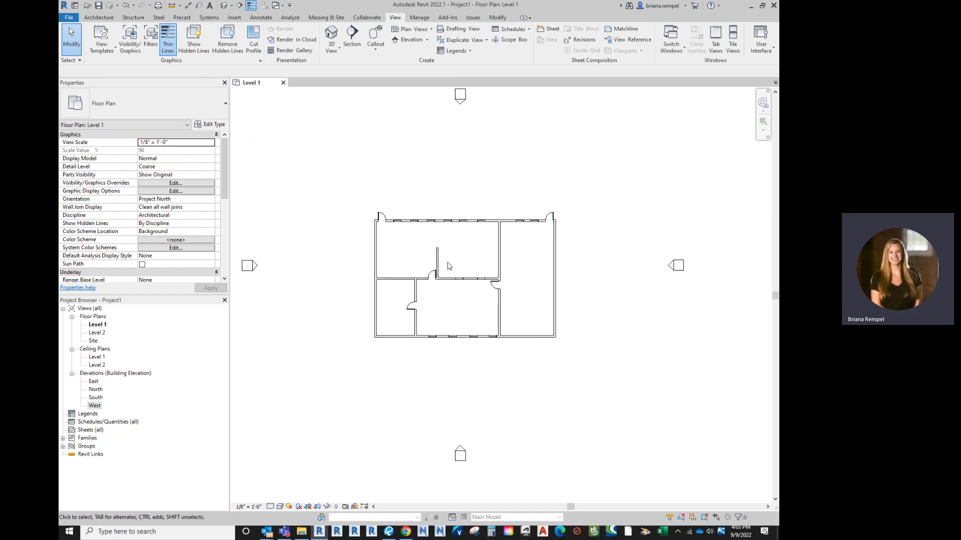
Place a north-facing Interior Elevation in the northwest room, east of the stub wall.
scroll(452, 255, up, 2)
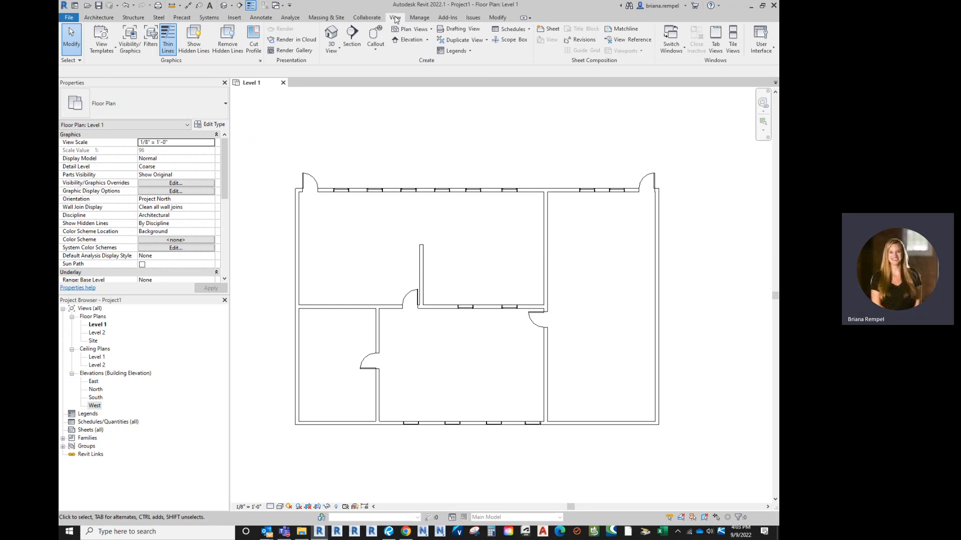
click(410, 40)
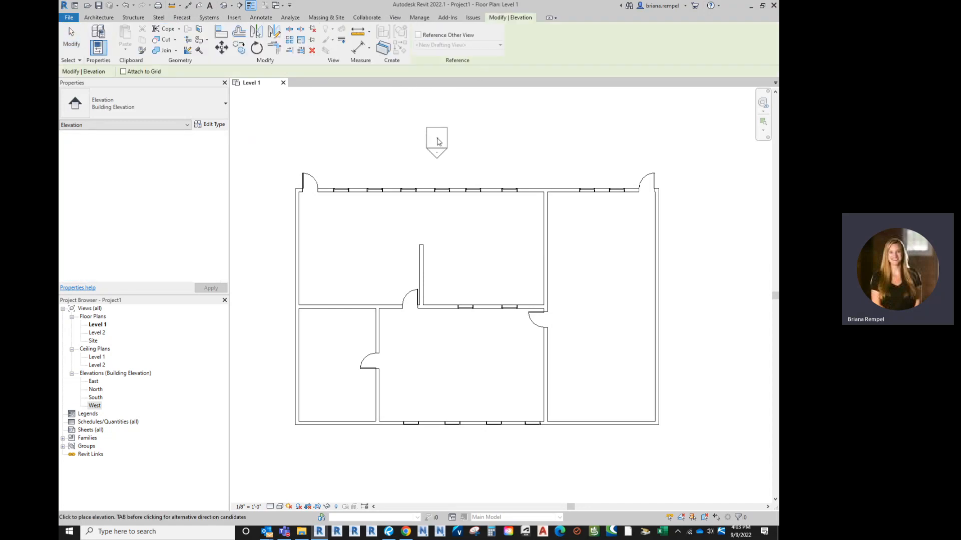
scroll(442, 139, down, 2)
middle_drag(452, 128, 450, 204)
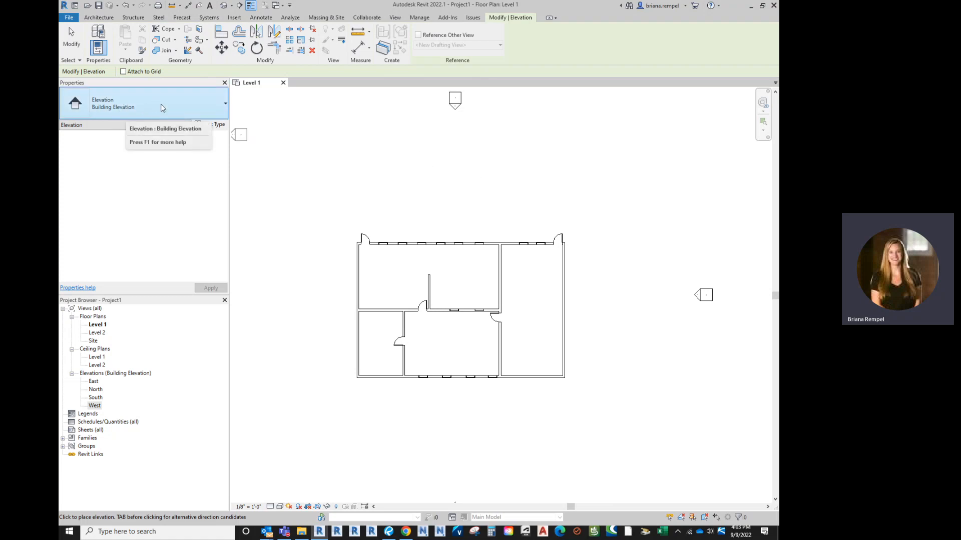
scroll(472, 210, up, 2)
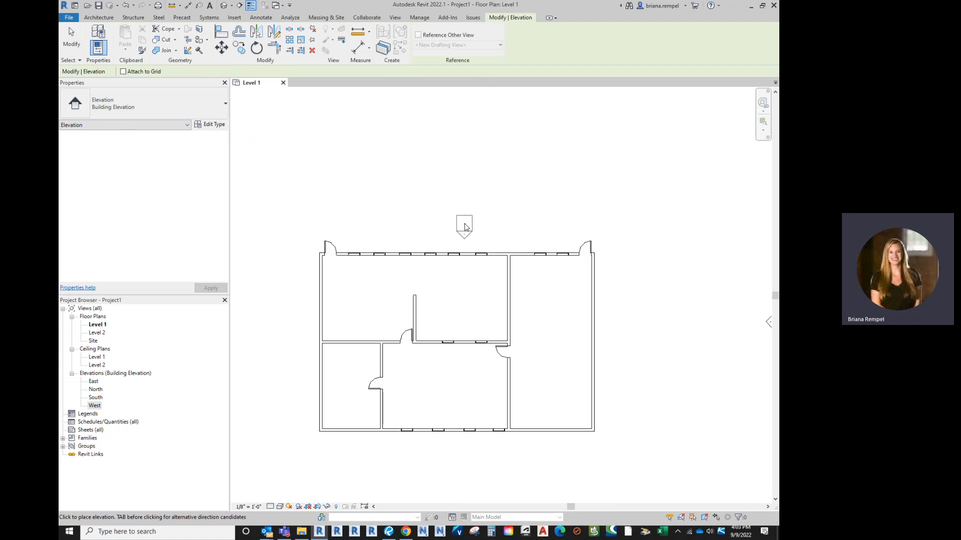
middle_drag(466, 226, 464, 161)
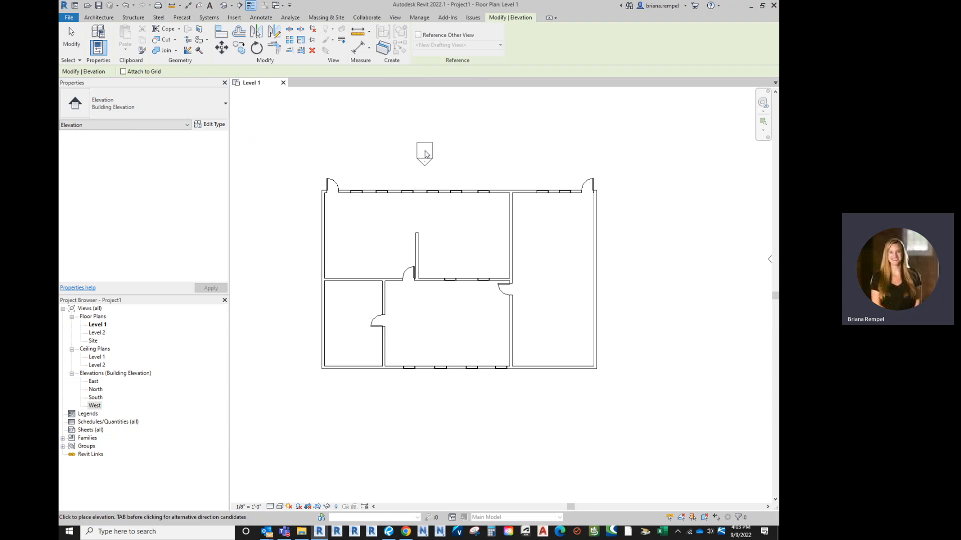
click(225, 103)
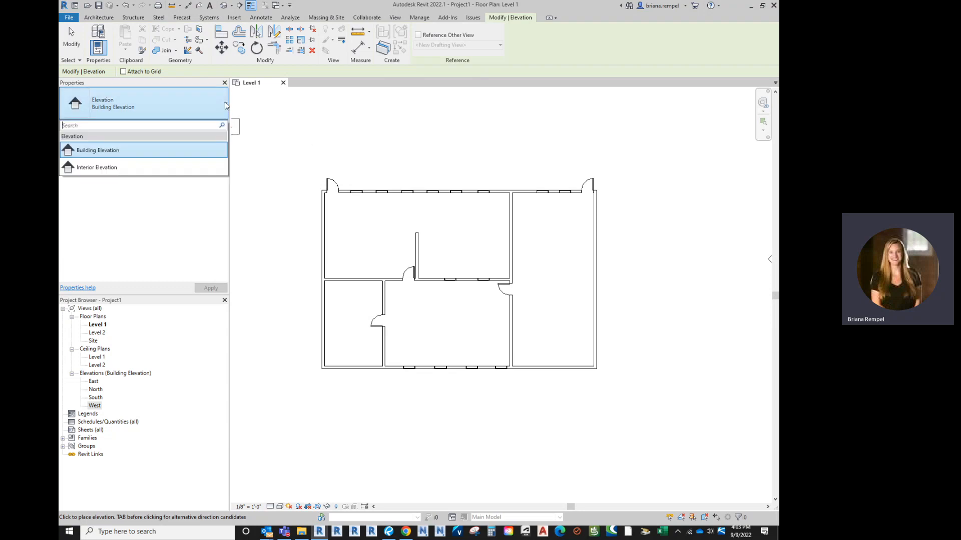
click(125, 171)
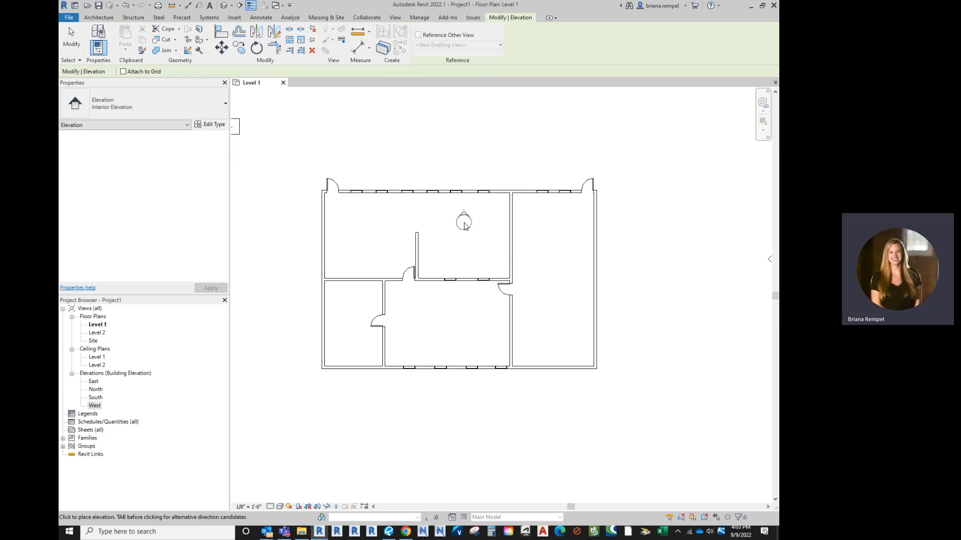
click(464, 226)
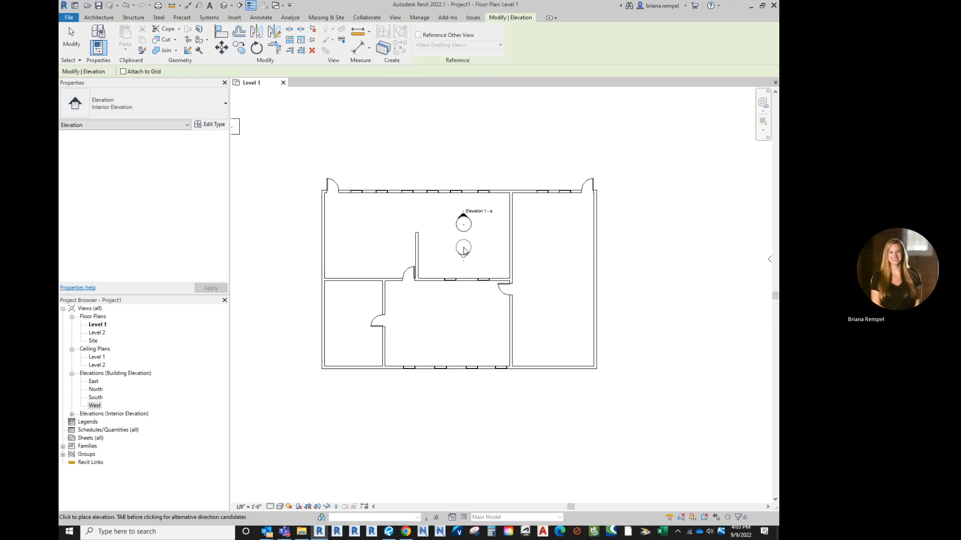
Place three more interior elevations east of the stub wall, facing the east, south and west walls.
scroll(464, 248, up, 2)
scroll(464, 248, up, 1)
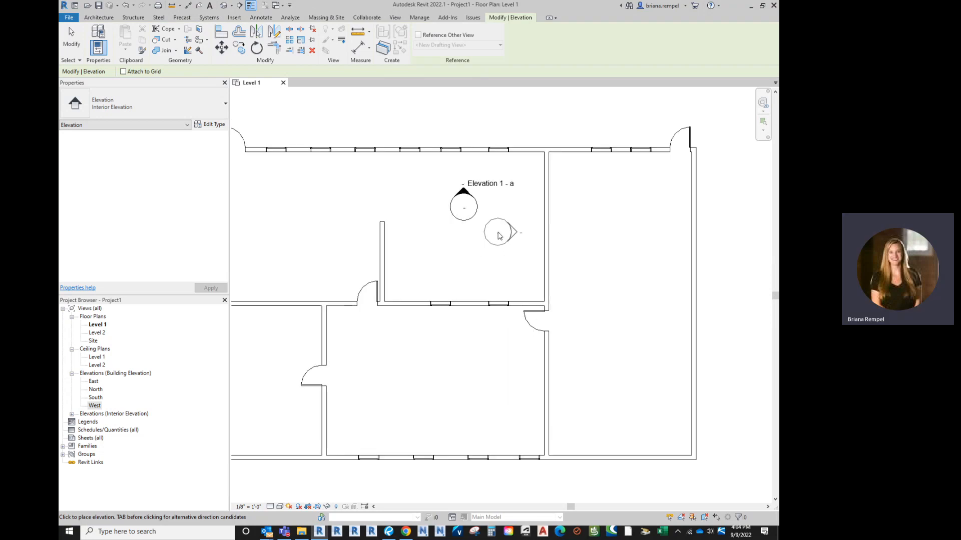
click(498, 233)
click(465, 254)
click(432, 239)
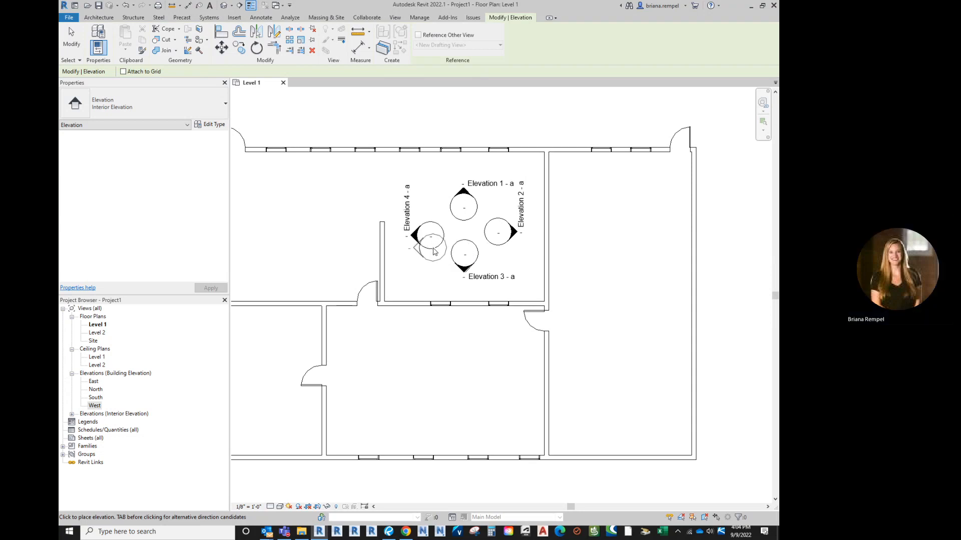
click(70, 47)
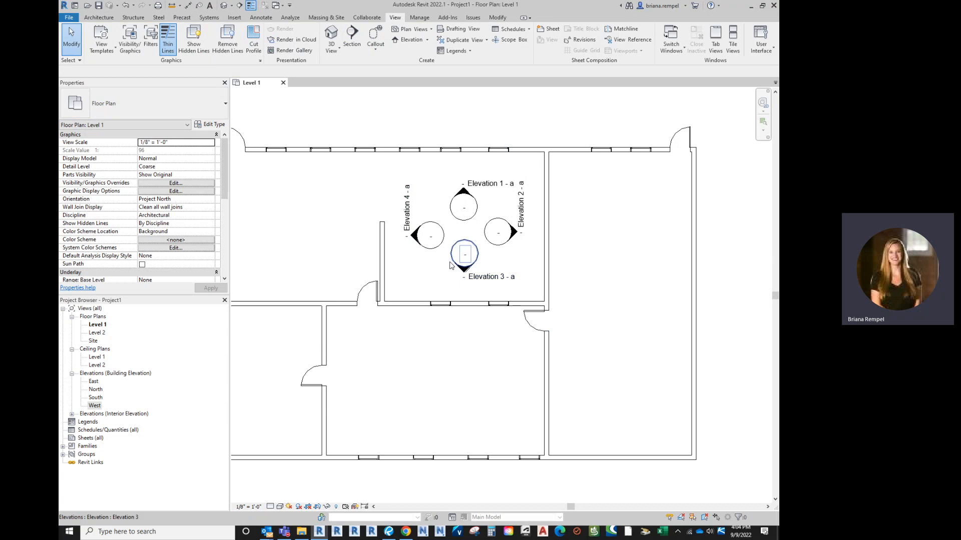
Undo the last three interior elevation placements, keeping only the north-facing one.
scroll(437, 275, down, 1)
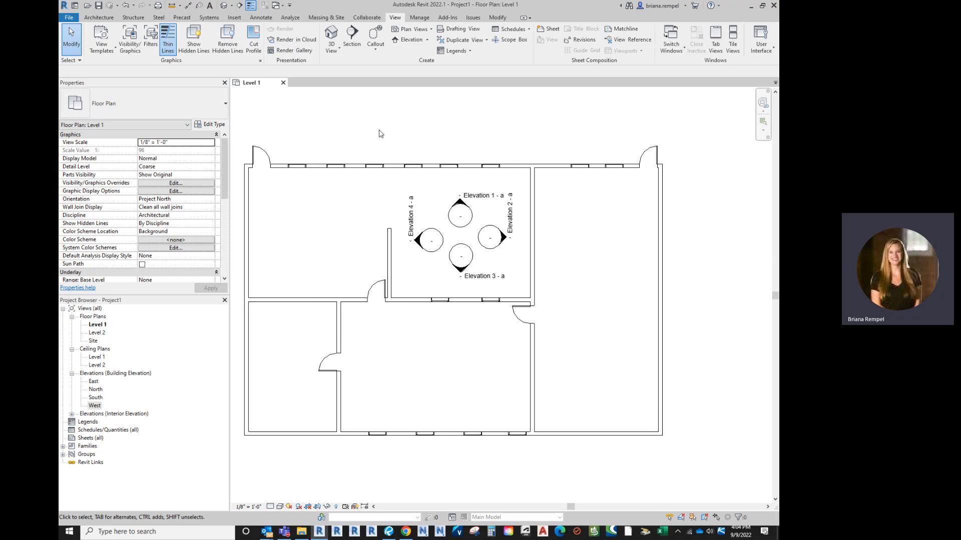
click(133, 5)
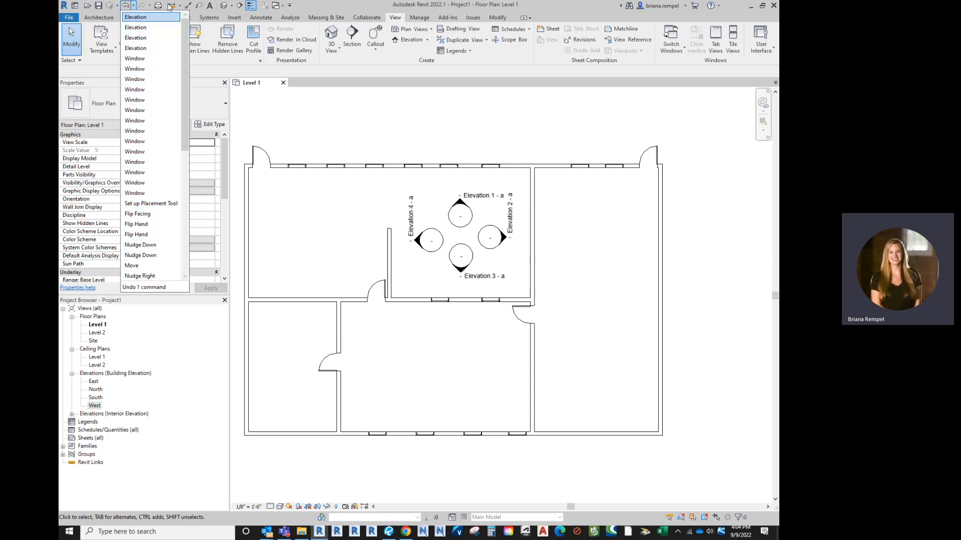
click(153, 42)
click(168, 42)
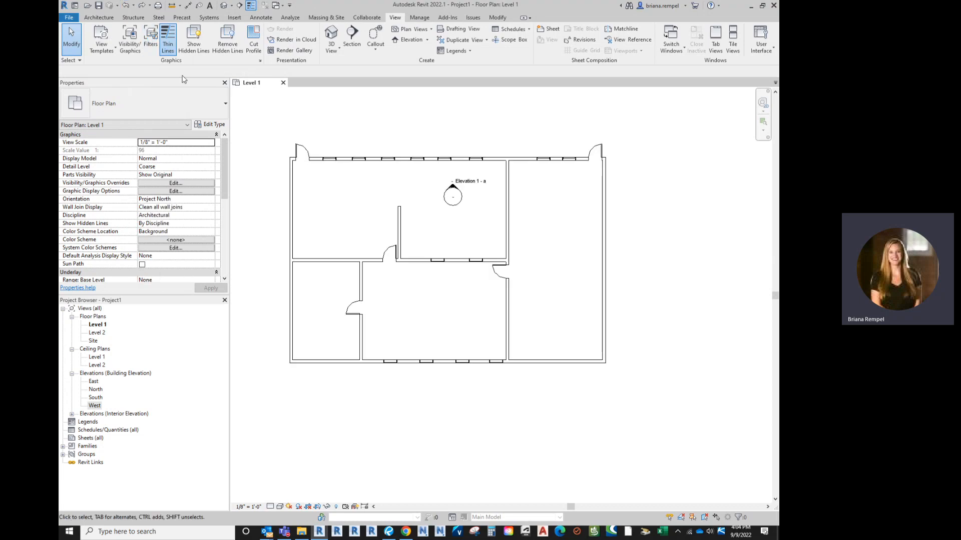
Undo the north-facing elevation and all window placements in one go, and redo them up to that elevation.
click(133, 6)
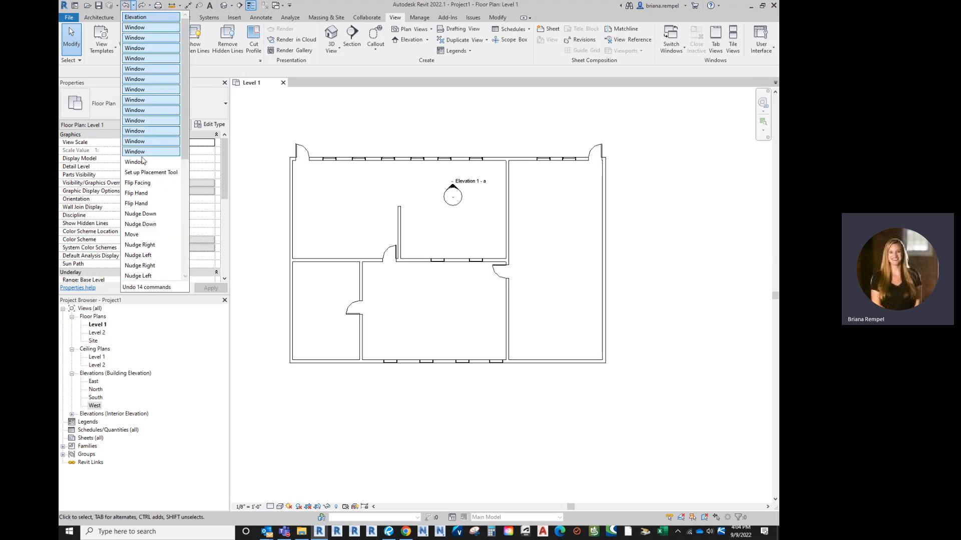
click(145, 162)
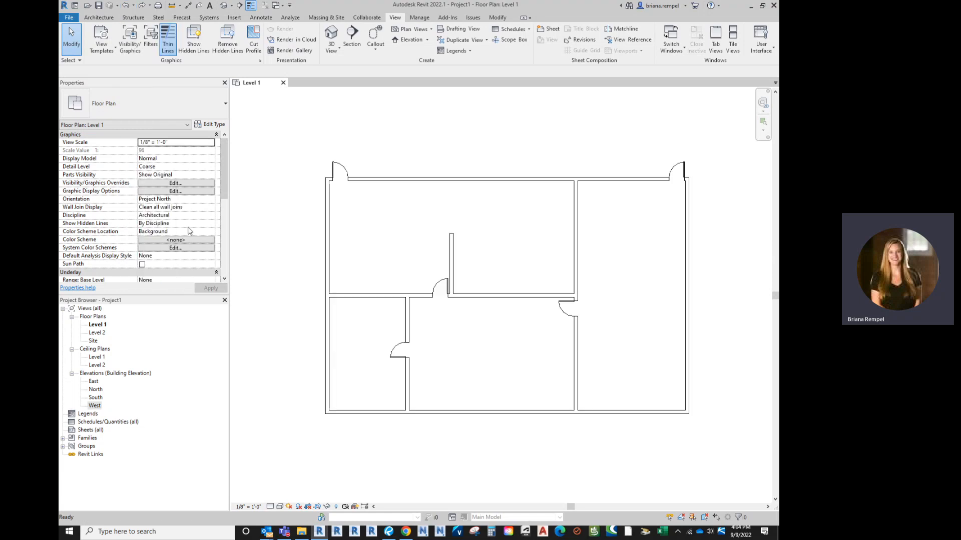
click(150, 6)
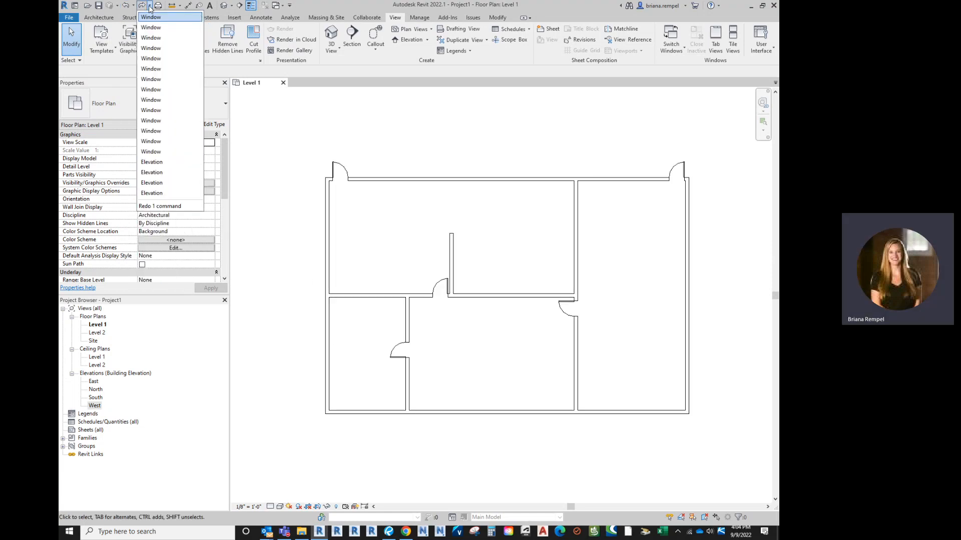
click(163, 170)
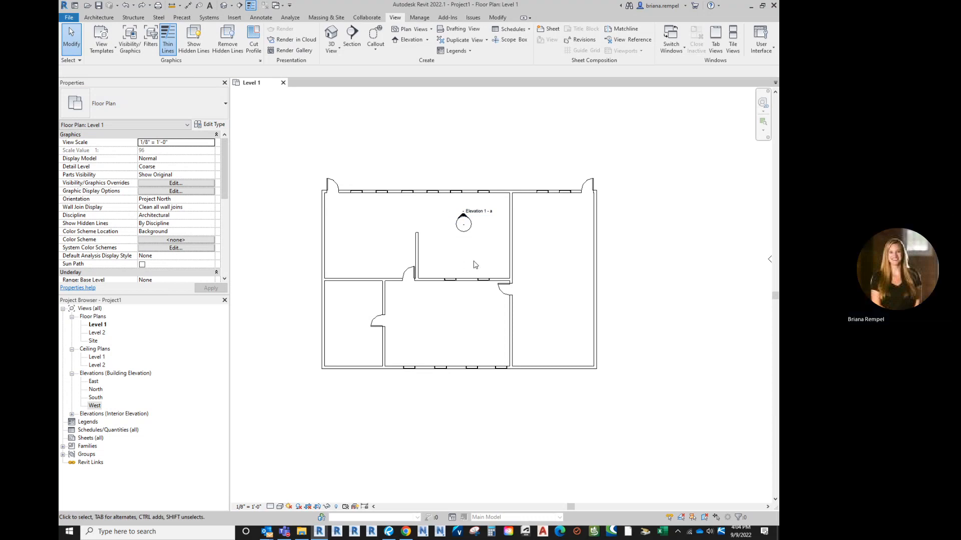
Turn on the east, south and west arrows of the interior elevation marker east of the stub wall.
scroll(475, 262, up, 2)
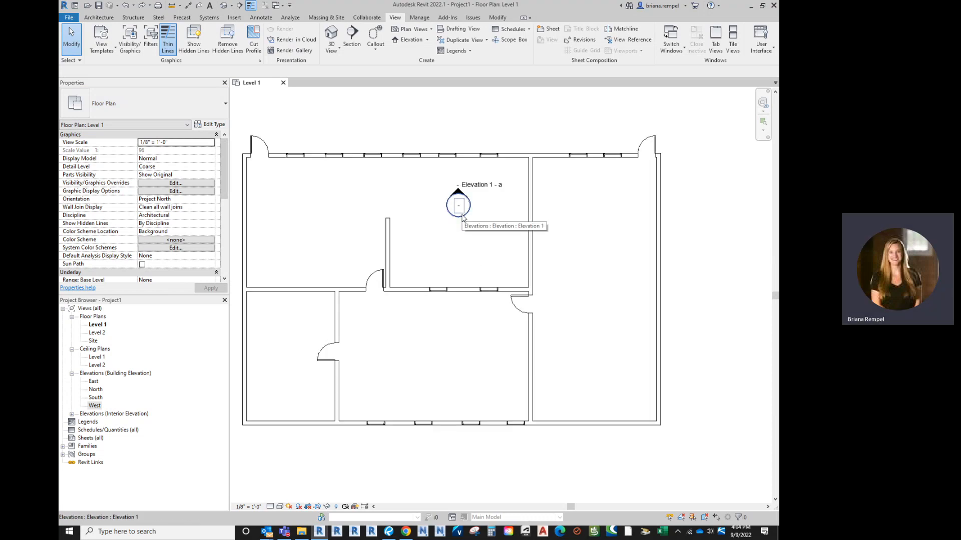
click(463, 217)
click(478, 230)
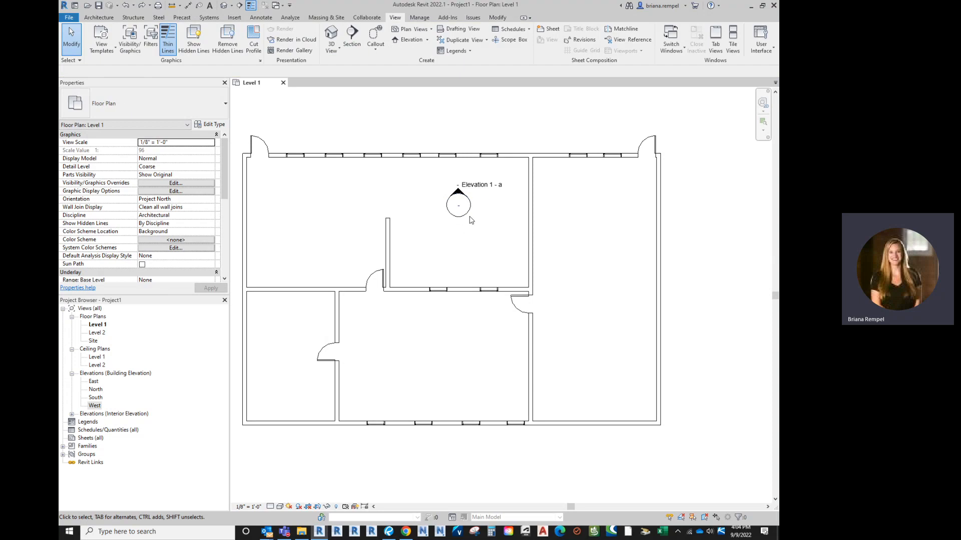
click(467, 218)
scroll(472, 235, up, 2)
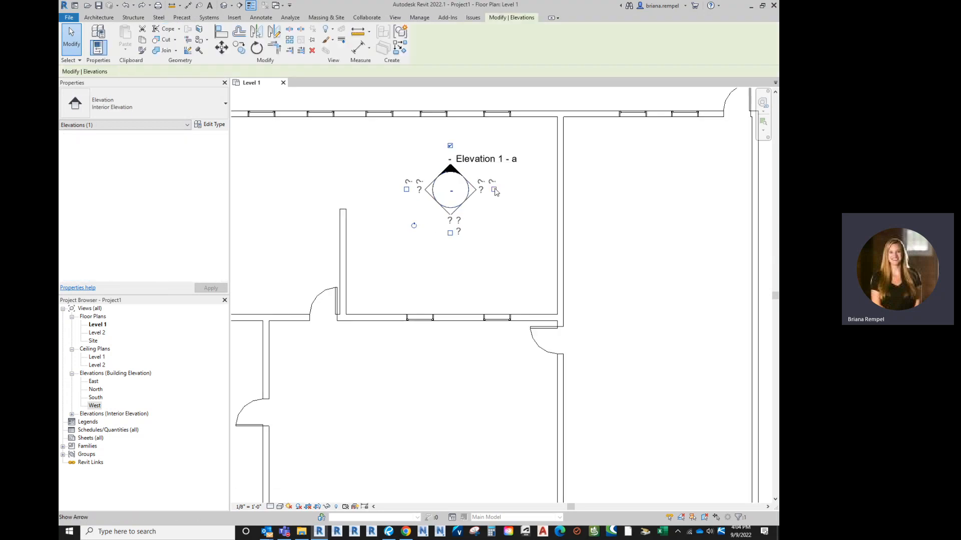
click(487, 205)
click(450, 233)
click(406, 190)
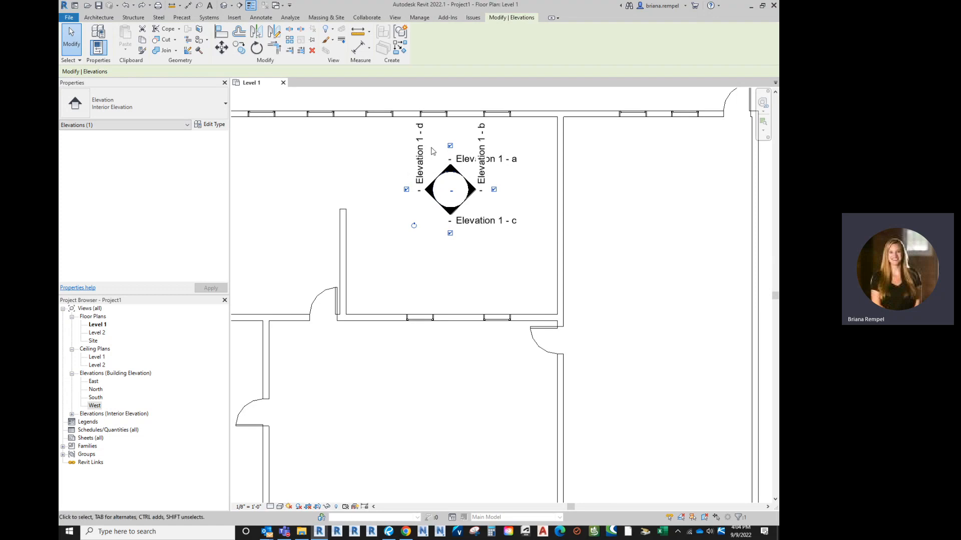
scroll(462, 274, down, 1)
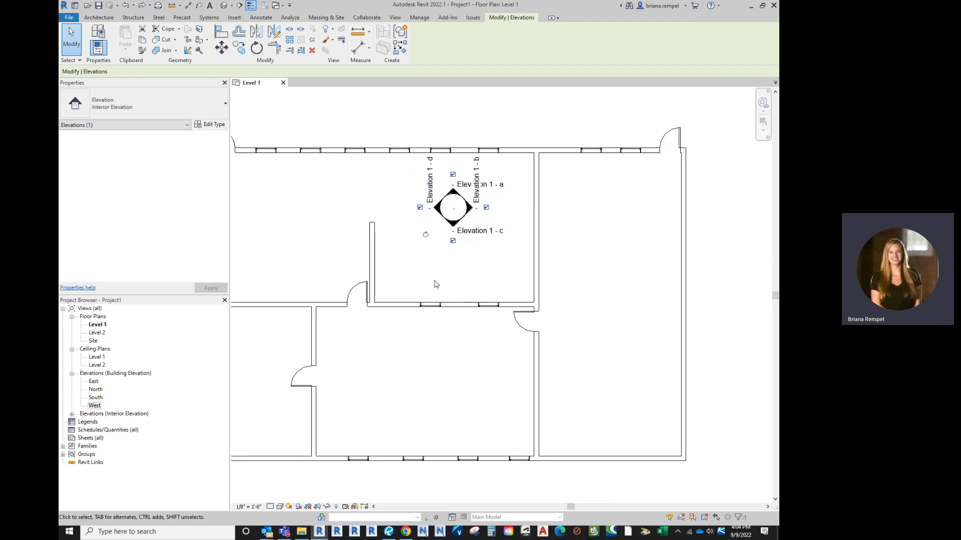
click(500, 255)
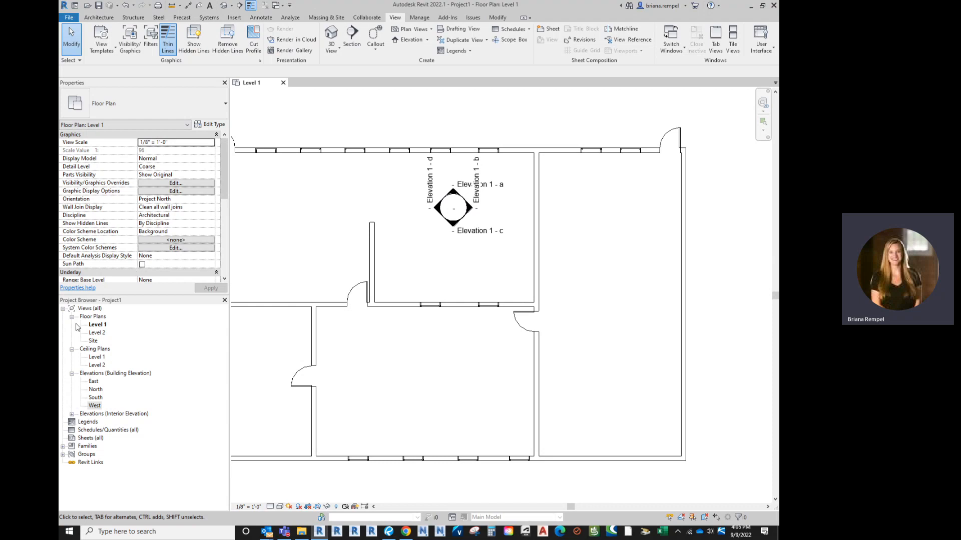
Rename the north-facing interior elevation view Elevation 1 - a as INT ELEV 1.
click(72, 414)
click(106, 422)
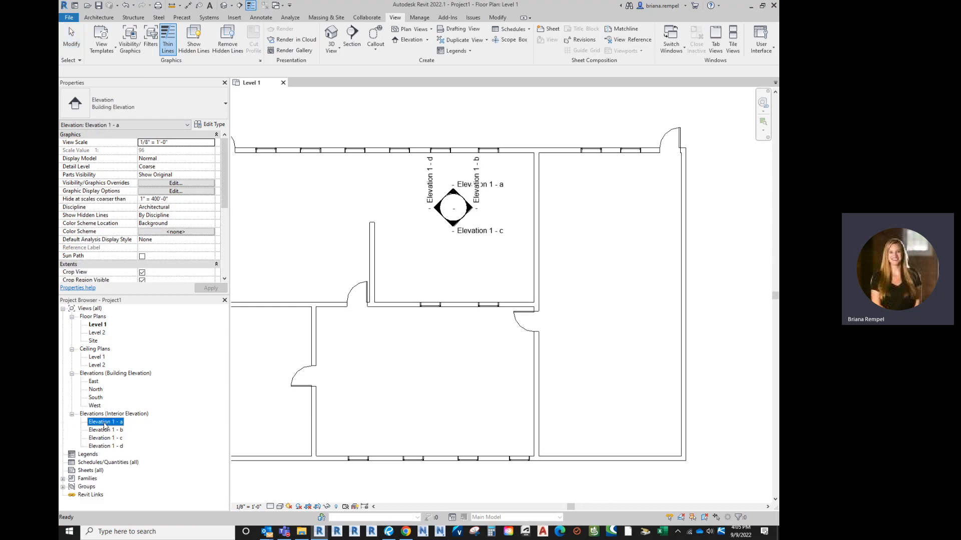
click(512, 184)
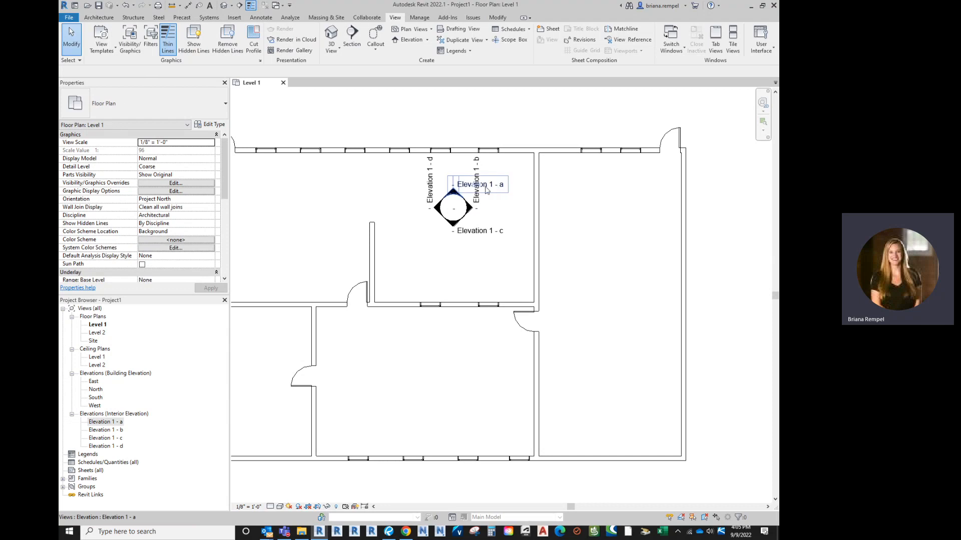
click(115, 424)
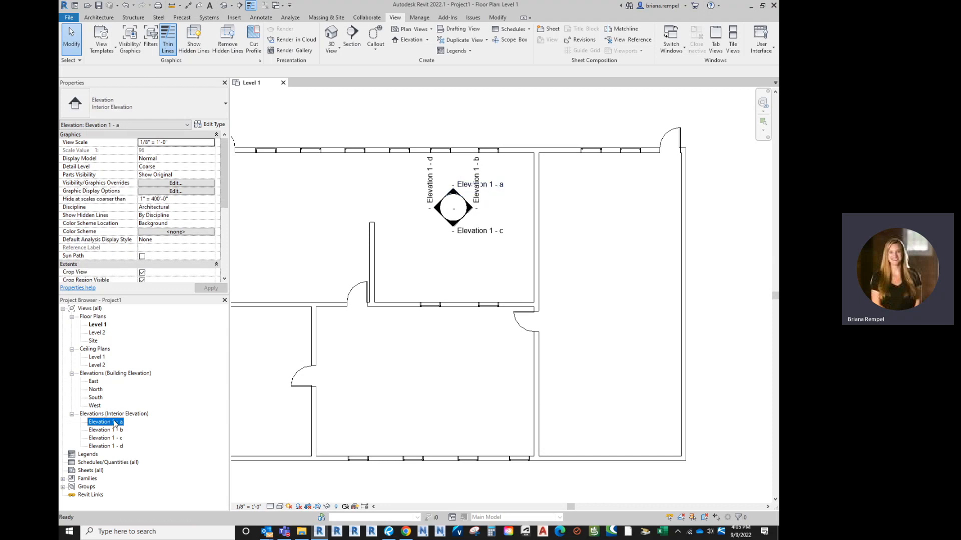
right_click(115, 425)
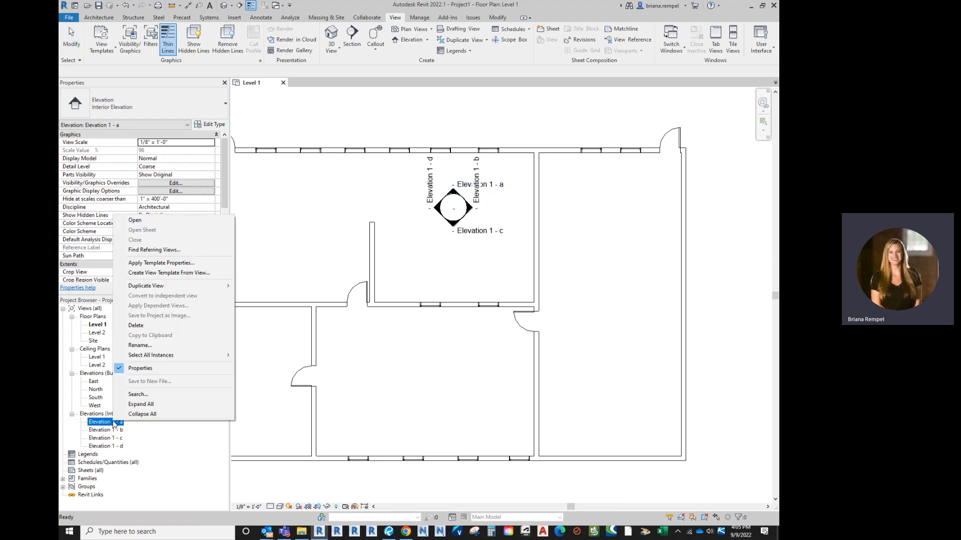
click(143, 346)
text(INTERIOR ELE)
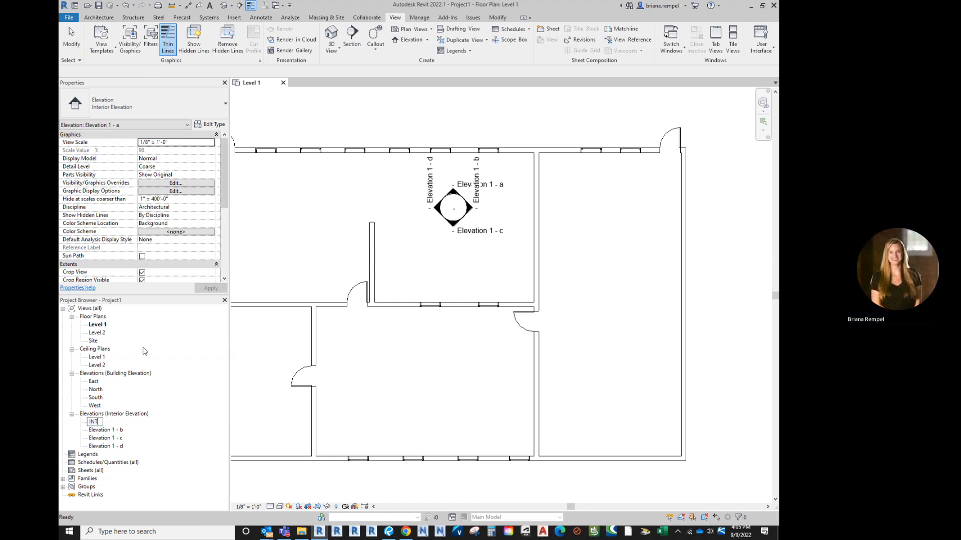
key(BackSpace)
key(BackSpace)
key(BackSpace)
key(BackSpace)
key(BackSpace)
key(BackSpace)
key(BackSpace)
key(BackSpace)
key(BackSpace)
text(ELEV)
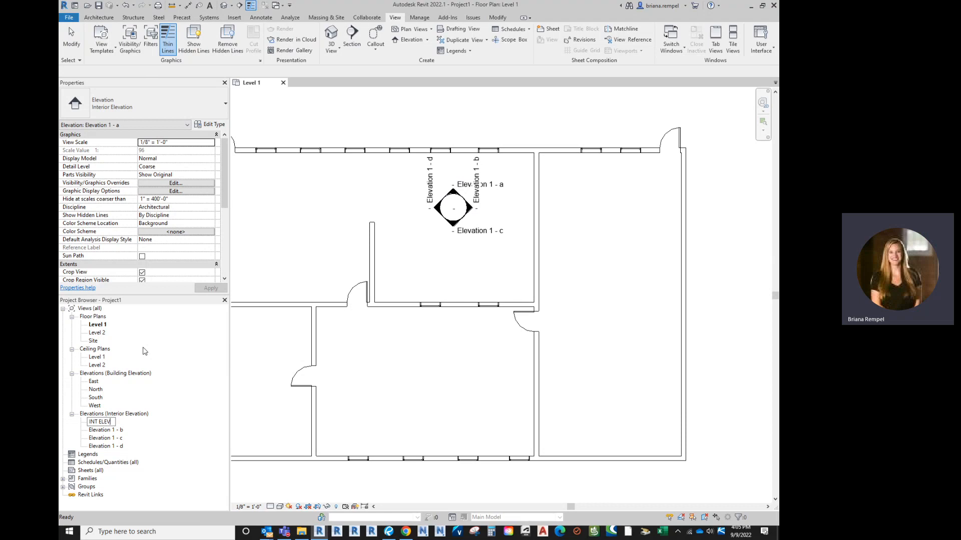
text( 1)
key(Return)
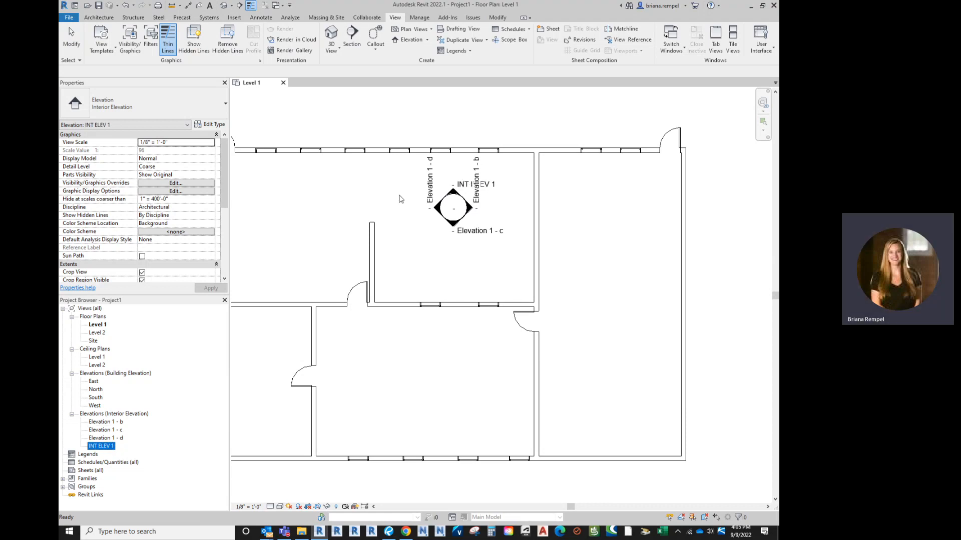
click(510, 202)
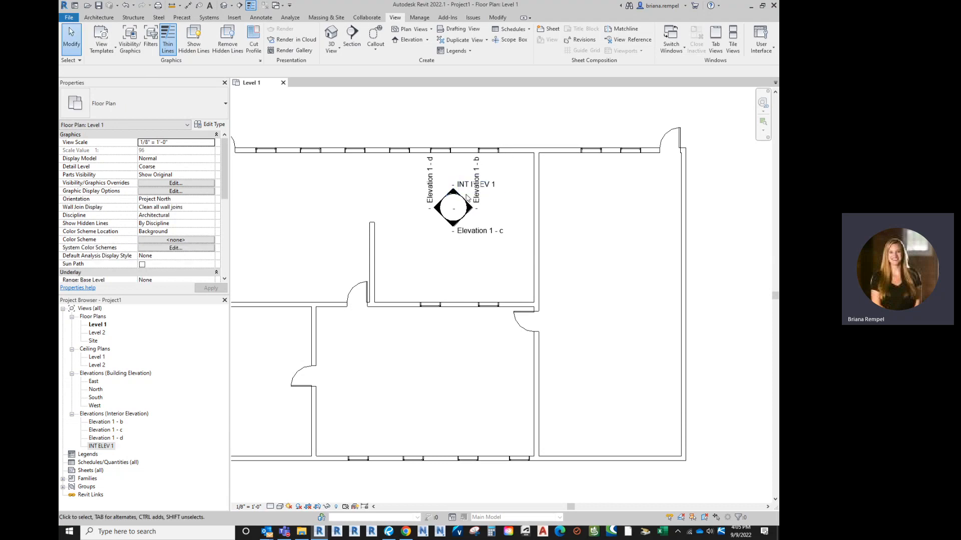
Go to the INT ELEV 1 view from its arrow in the floor plan and close that view again.
scroll(454, 189, up, 5)
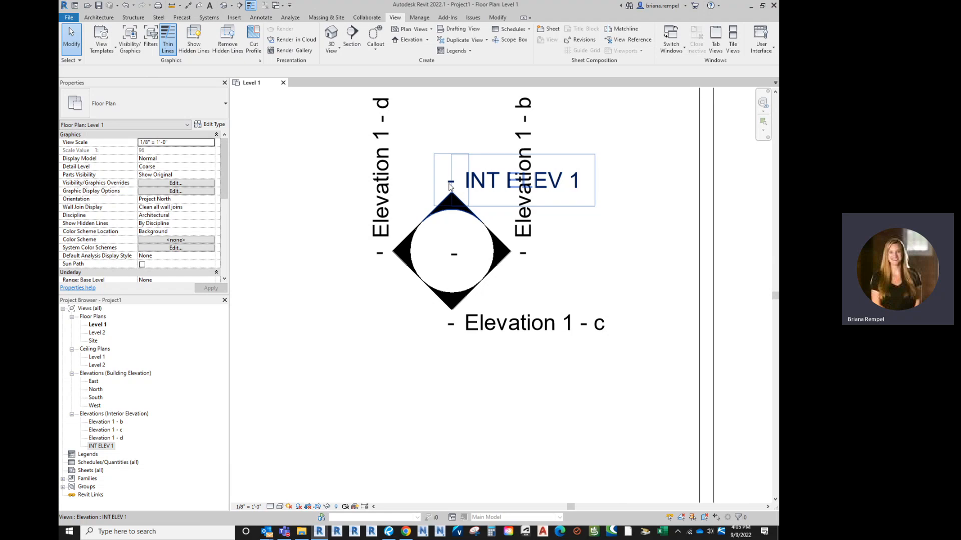
scroll(450, 187, down, 3)
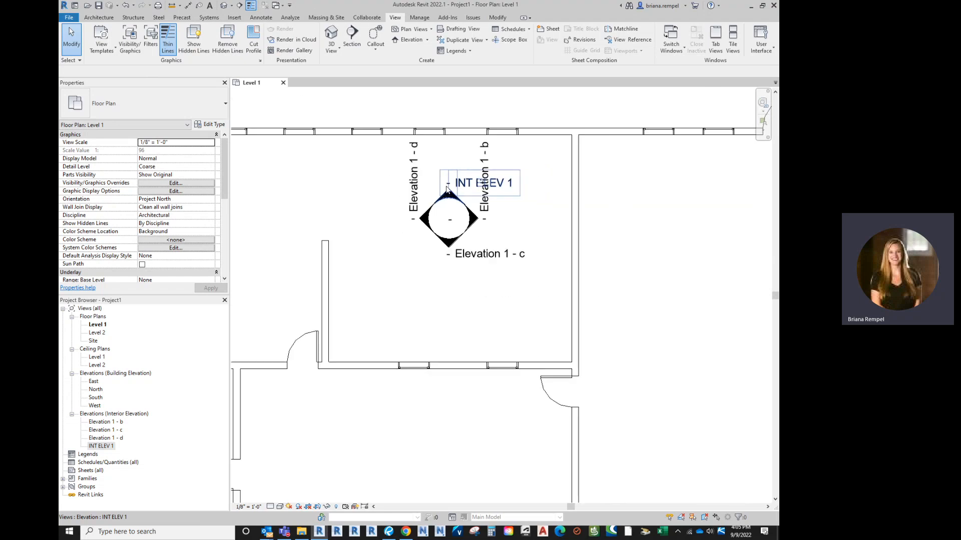
scroll(448, 190, down, 1)
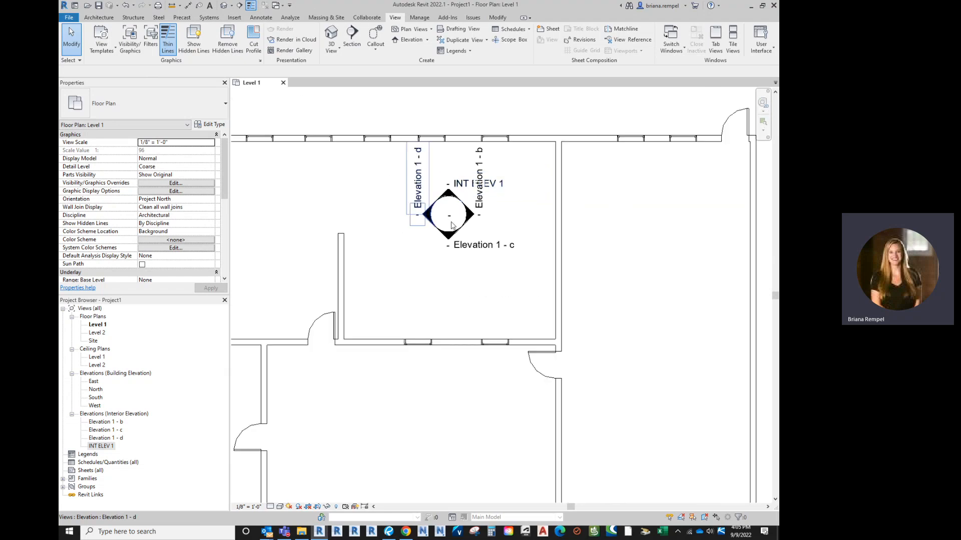
scroll(487, 219, down, 2)
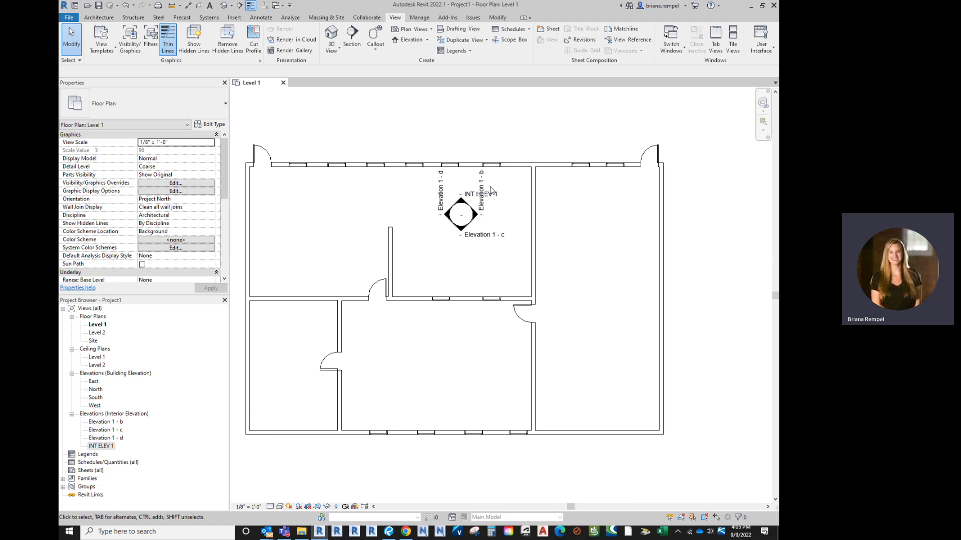
scroll(461, 251, down, 2)
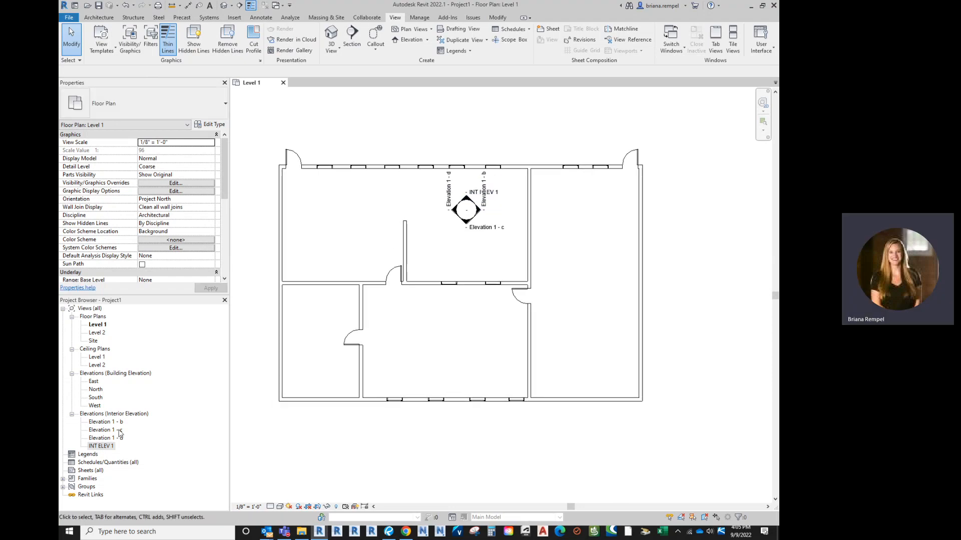
click(468, 201)
right_click(468, 200)
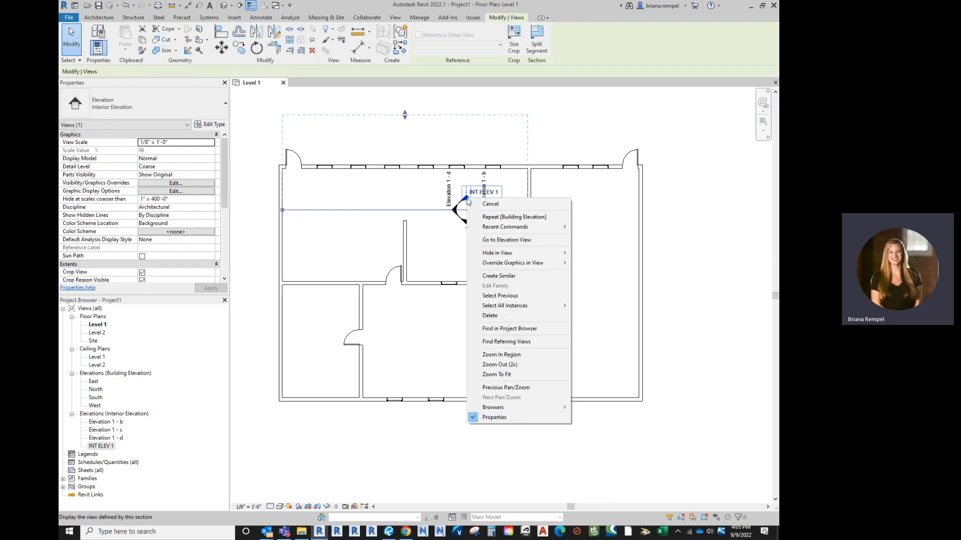
click(523, 239)
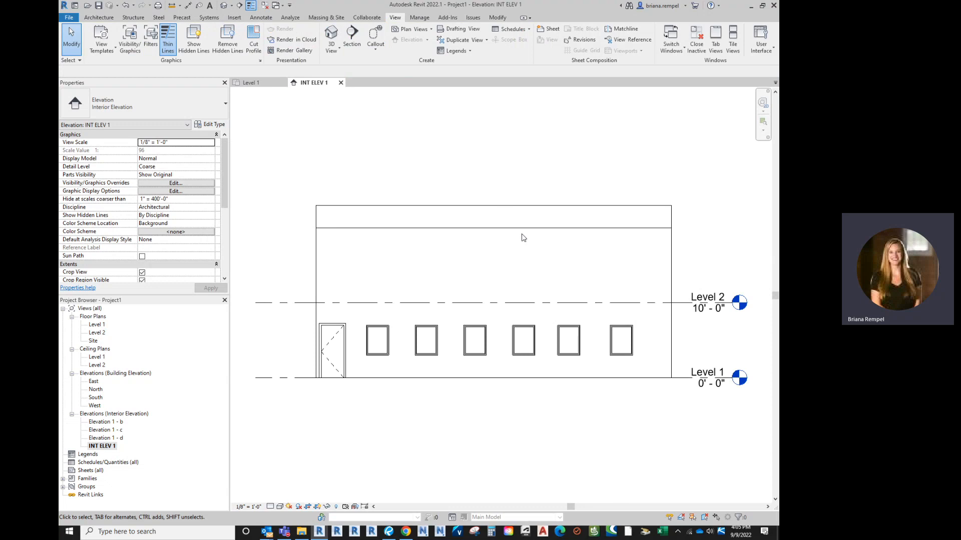
click(340, 83)
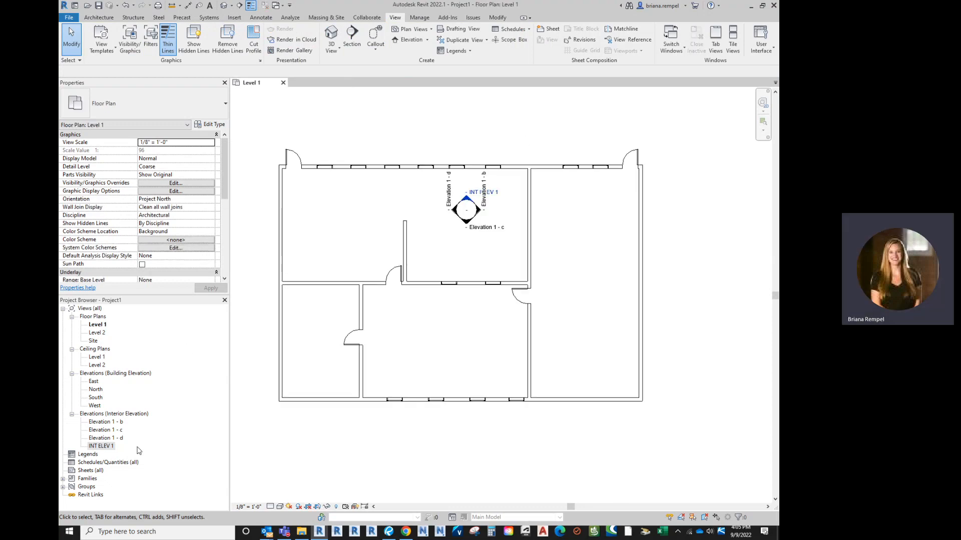
Open the INT ELEV 1 and Elevation 1 - d views from the project's view list and return to the Level 1 plan.
double_click(109, 447)
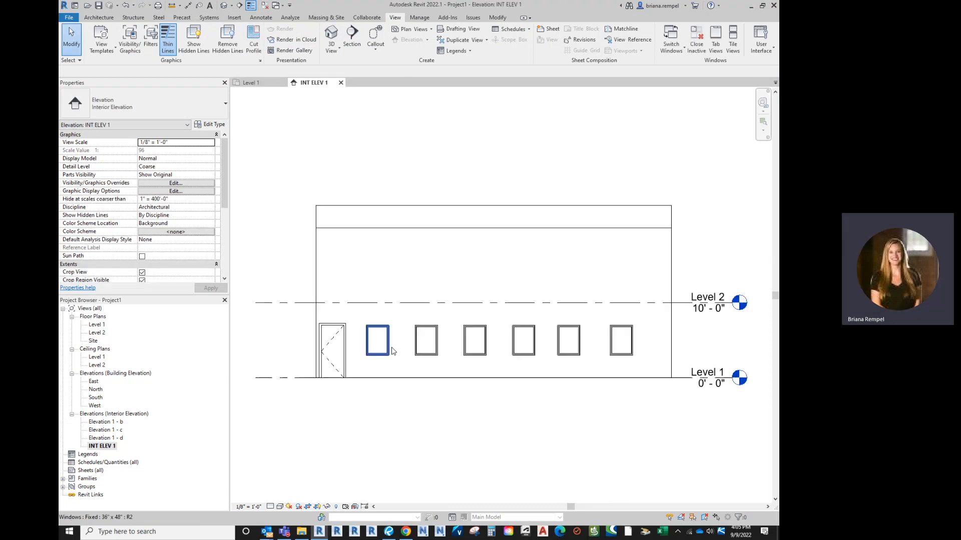
double_click(106, 439)
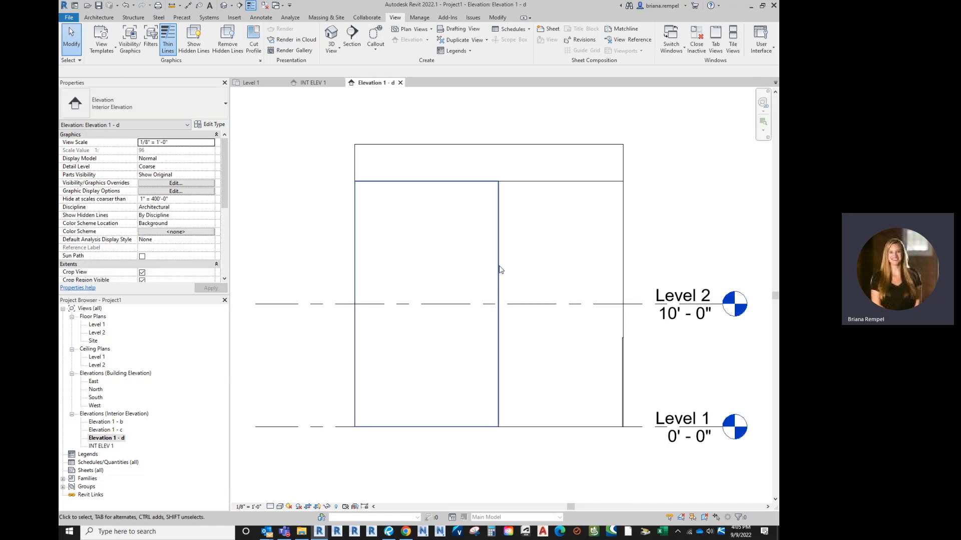
click(262, 84)
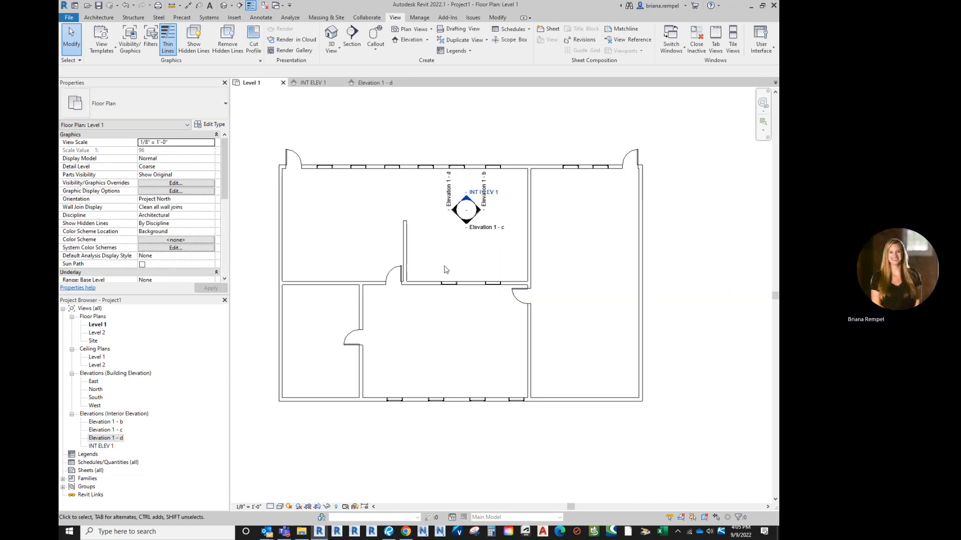
Draw an east-facing Building Section straight through the plan from north to south, just west of the stub wall.
click(350, 40)
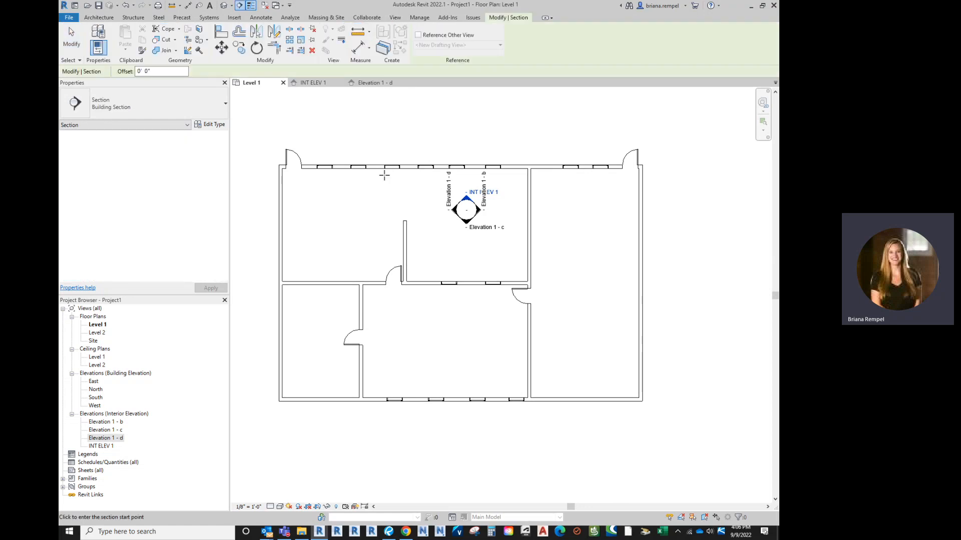
click(376, 144)
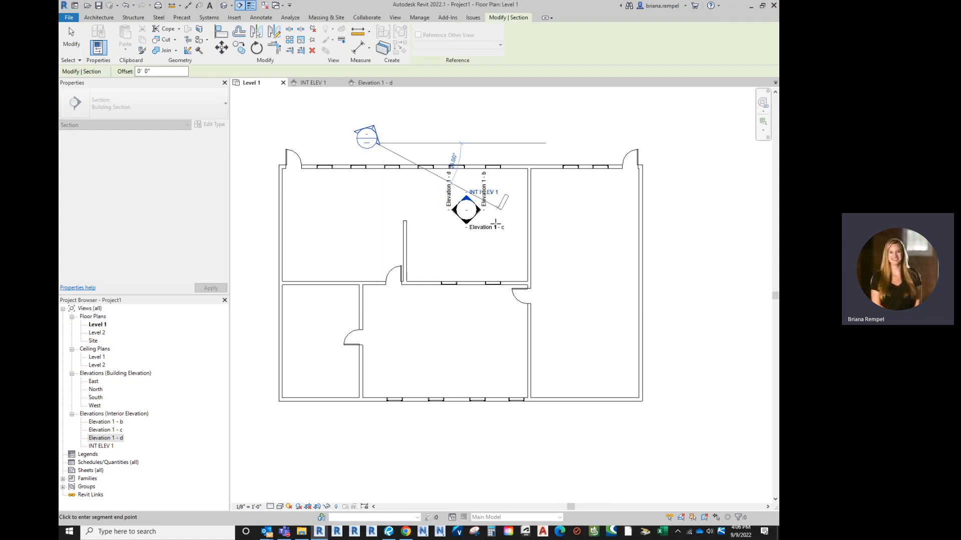
click(376, 441)
scroll(382, 340, down, 1)
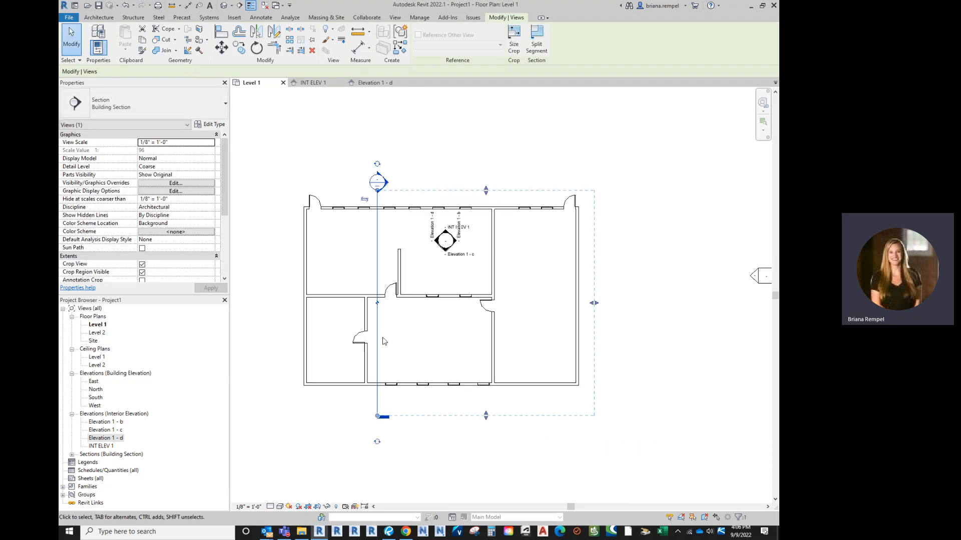
scroll(382, 341, up, 2)
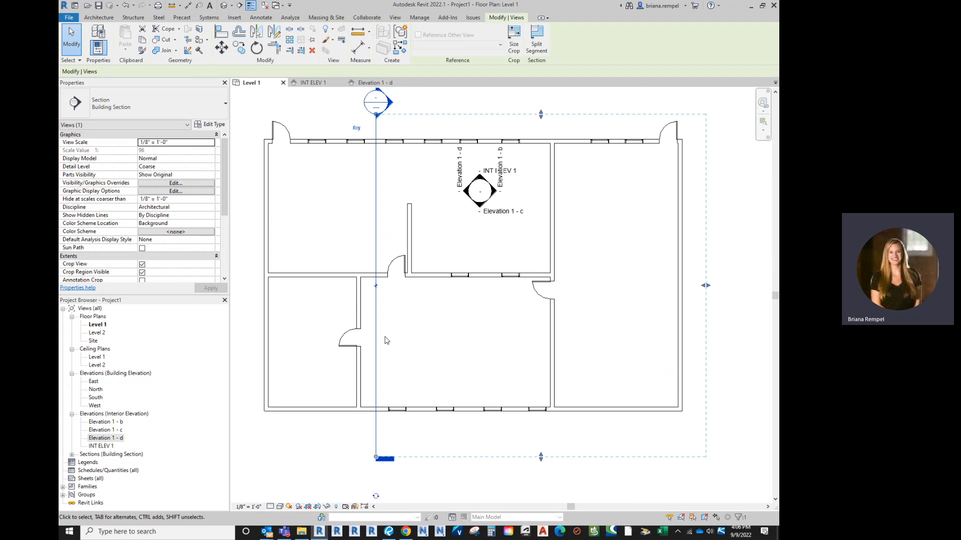
key(Escape)
Go to the Section 1 view from its section line in the plan and expand the Building Section group in the project's view list.
click(376, 334)
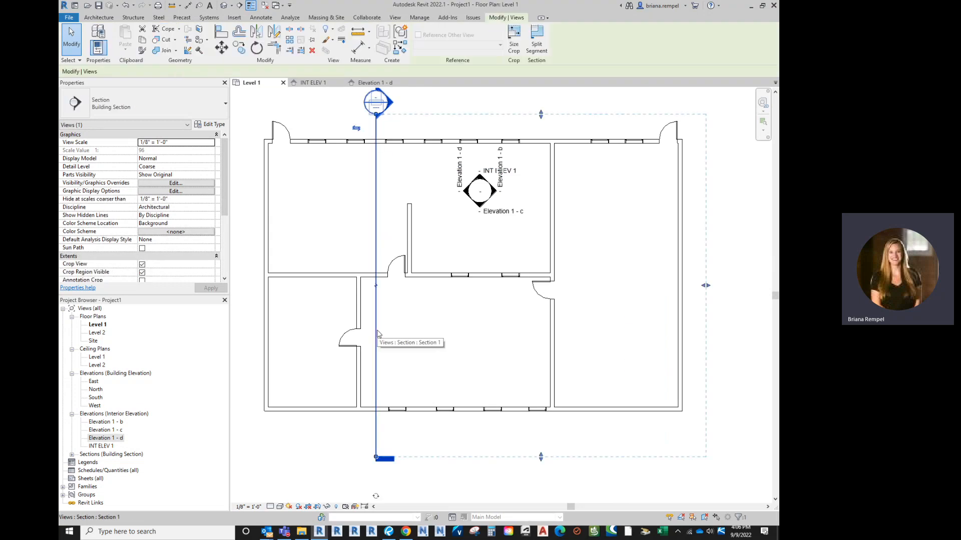
right_click(375, 321)
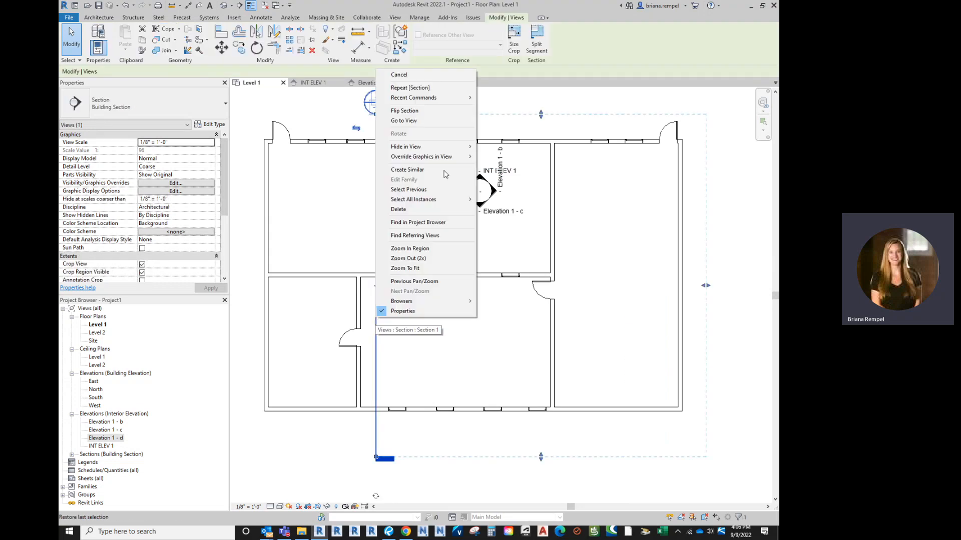
click(410, 121)
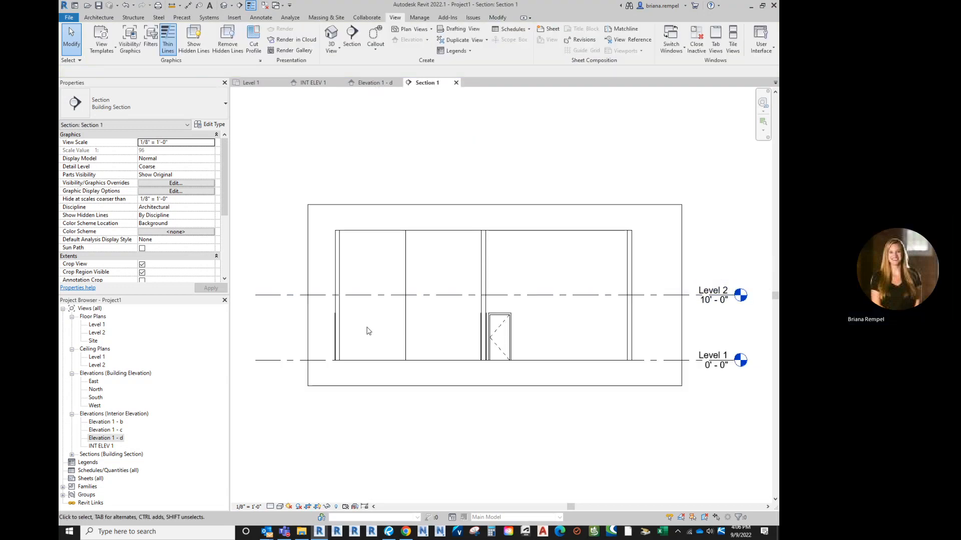
click(71, 455)
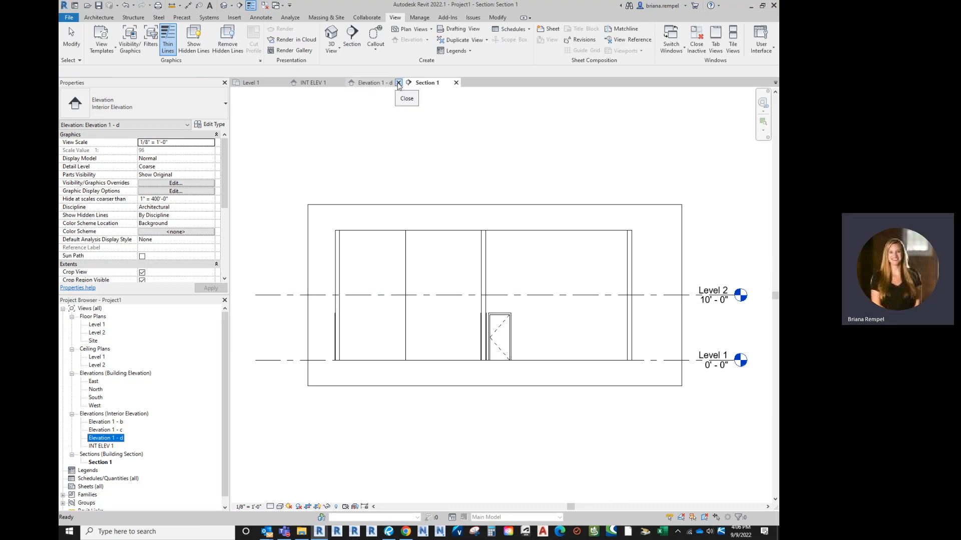
Return to the Level 1 plan, tile the four open views and zoom all of them to fit.
click(273, 84)
scroll(474, 283, down, 3)
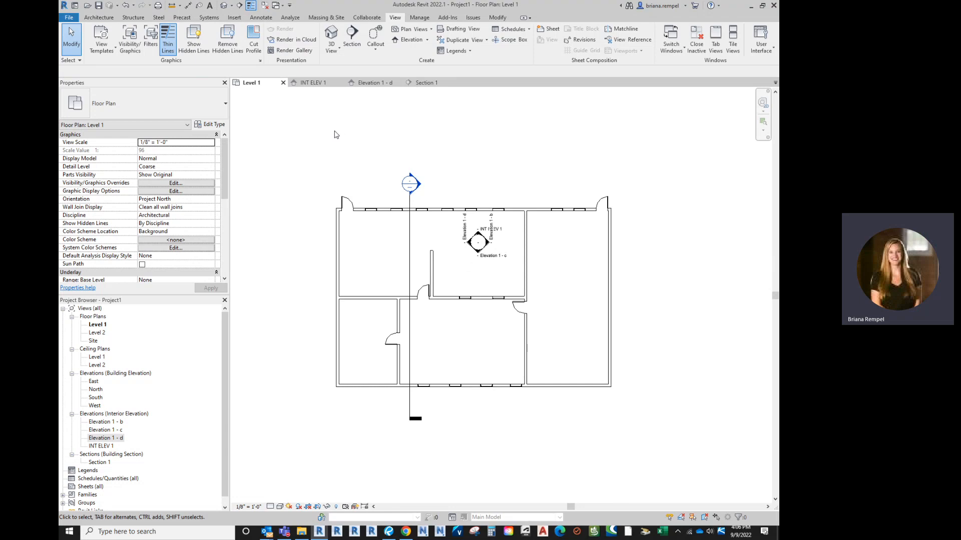
key(w)
key(t)
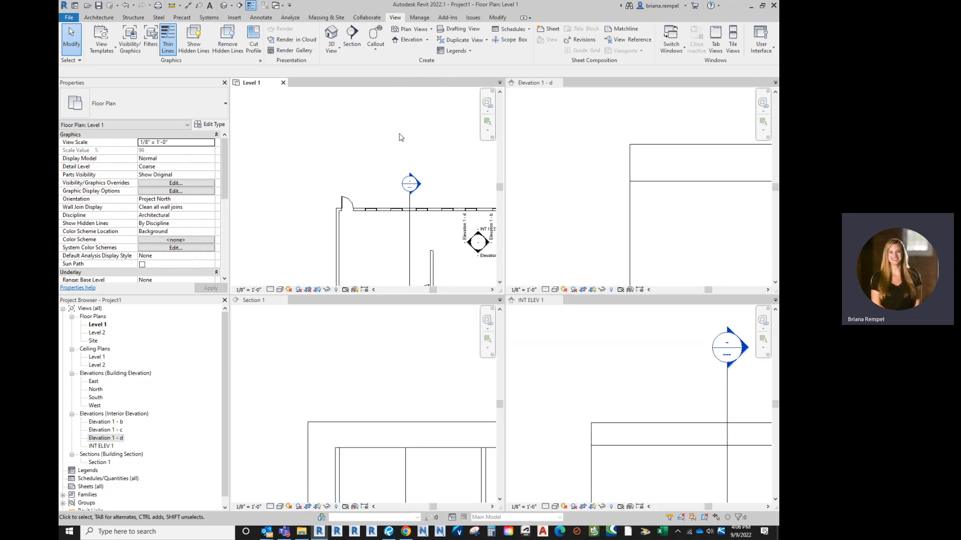
key(z)
key(a)
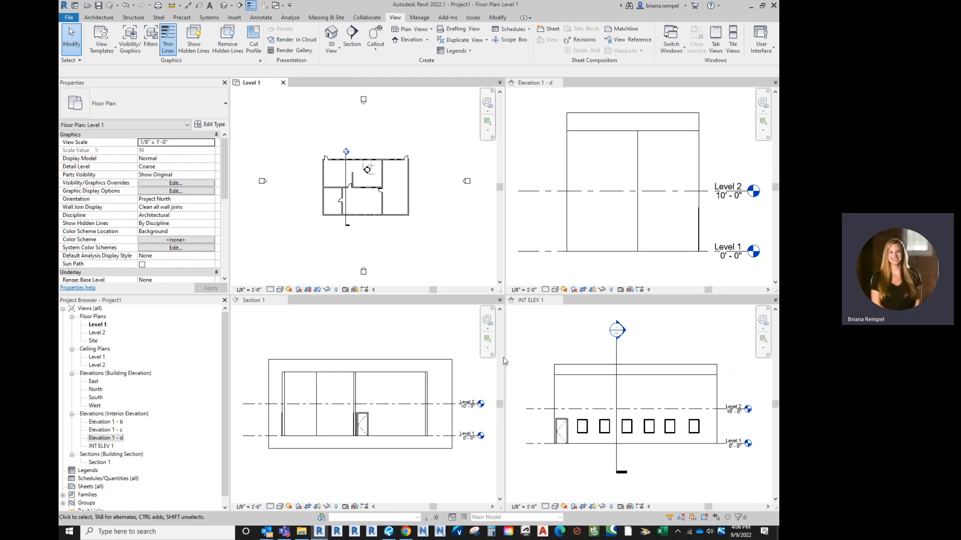
scroll(357, 221, up, 4)
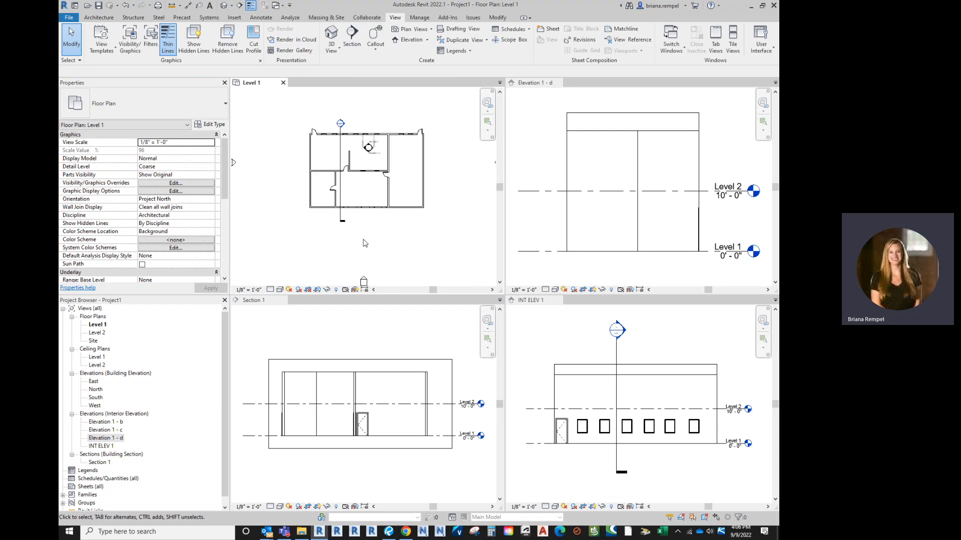
Select the building section line in the Level 1 plan to examine its extents in the tiled views, and deselect it.
click(334, 184)
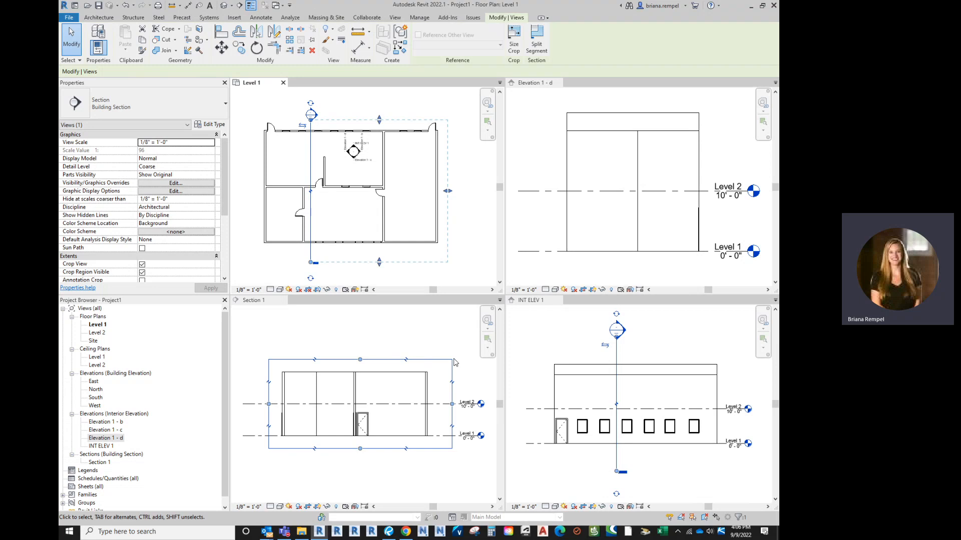
click(469, 249)
scroll(400, 208, down, 2)
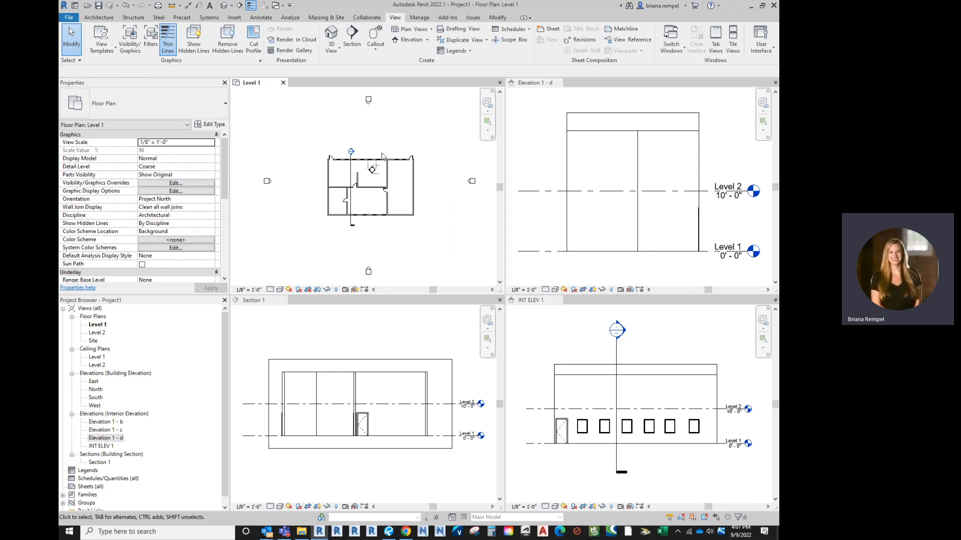
Select the Elevation 1 - b arrow and the INT ELEV 1 arrow of the interior elevation marker to examine their extents in the tiled views.
scroll(375, 160, up, 5)
click(378, 216)
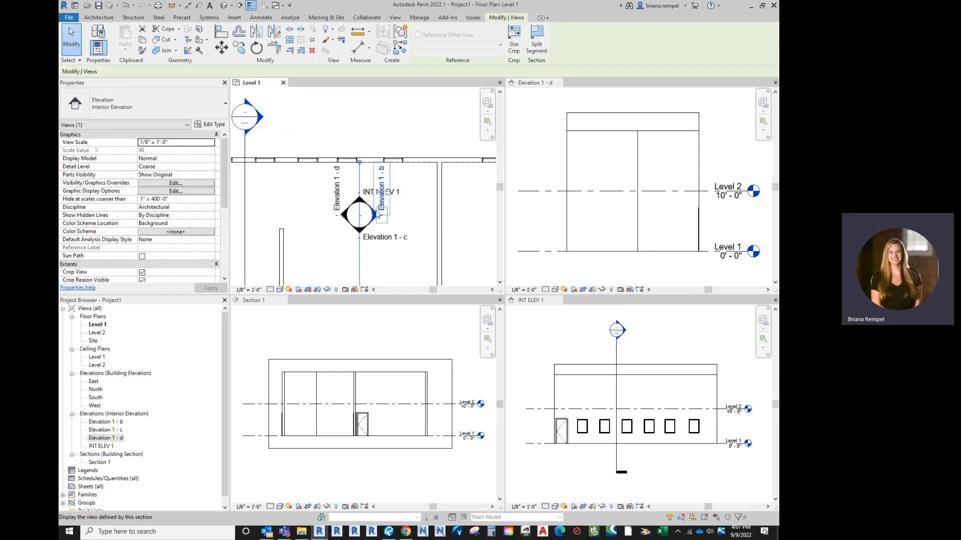
middle_drag(377, 215, 377, 144)
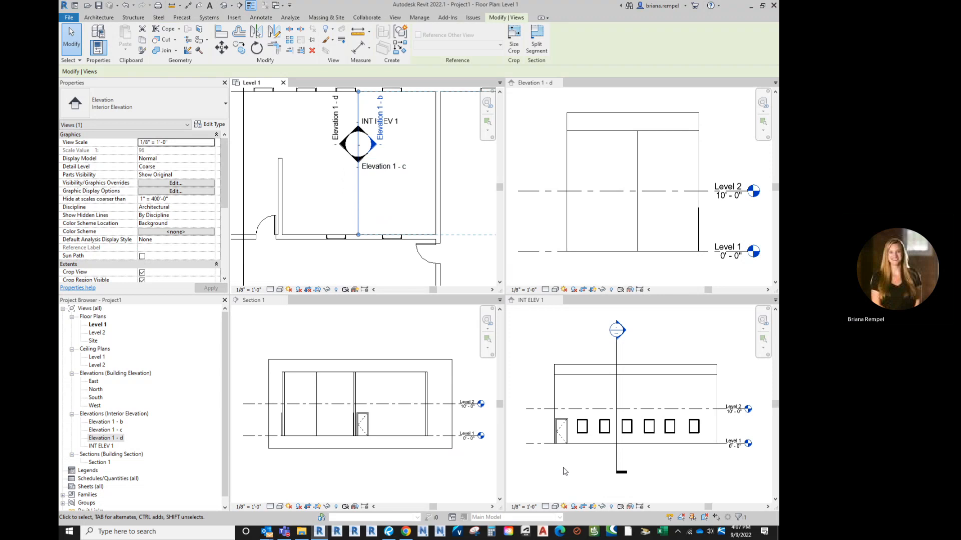
click(565, 471)
click(391, 194)
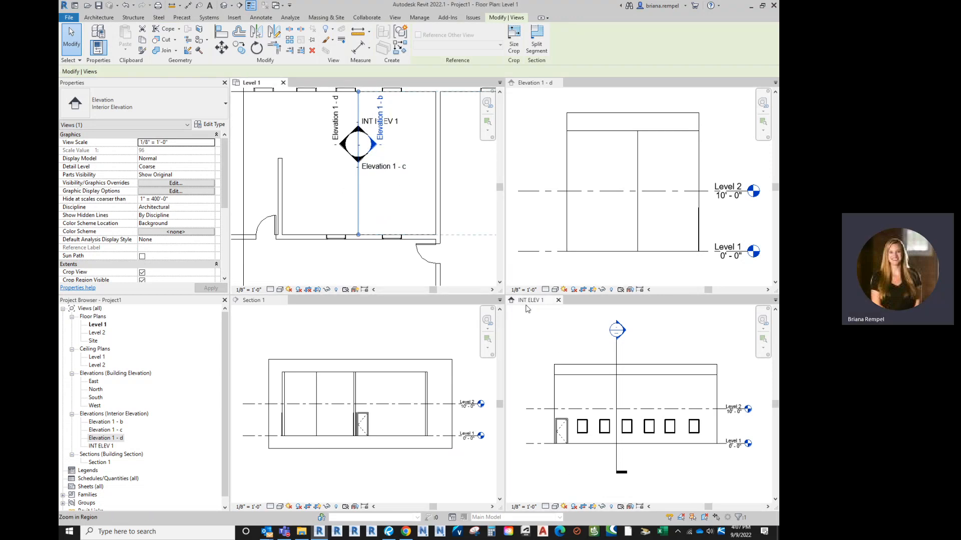
click(359, 129)
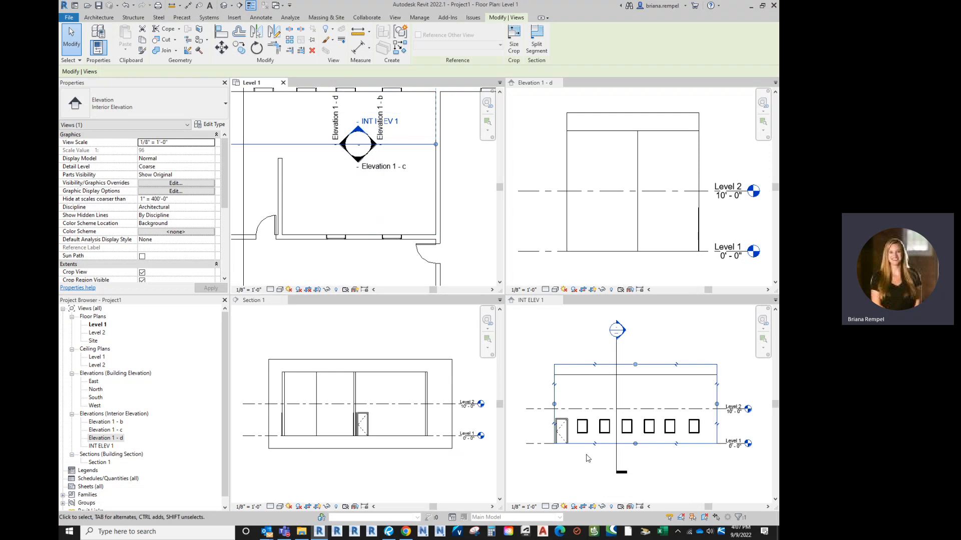
Lower the upper edge of the INT ELEV 1 view's crop region to the Level 2 line.
click(666, 365)
scroll(670, 423, up, 1)
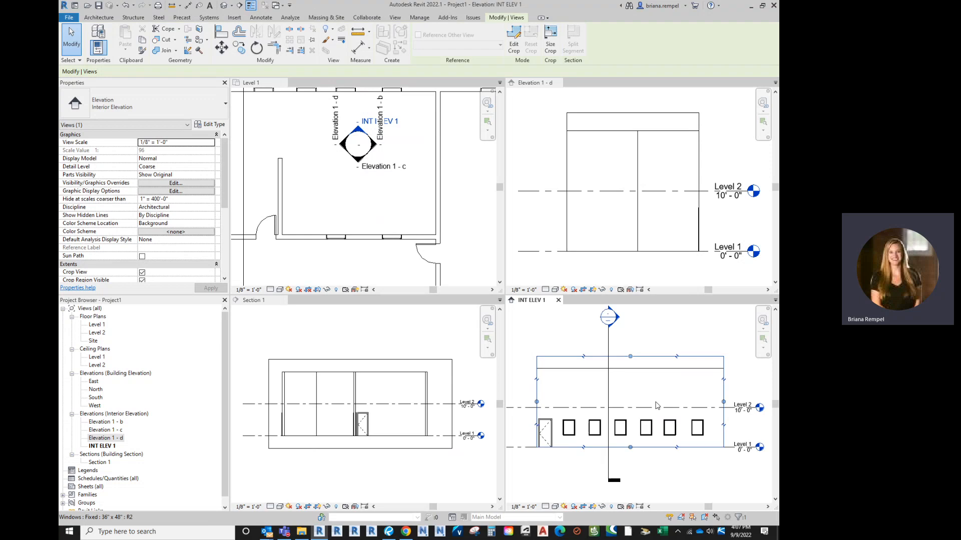
drag(630, 357, 637, 409)
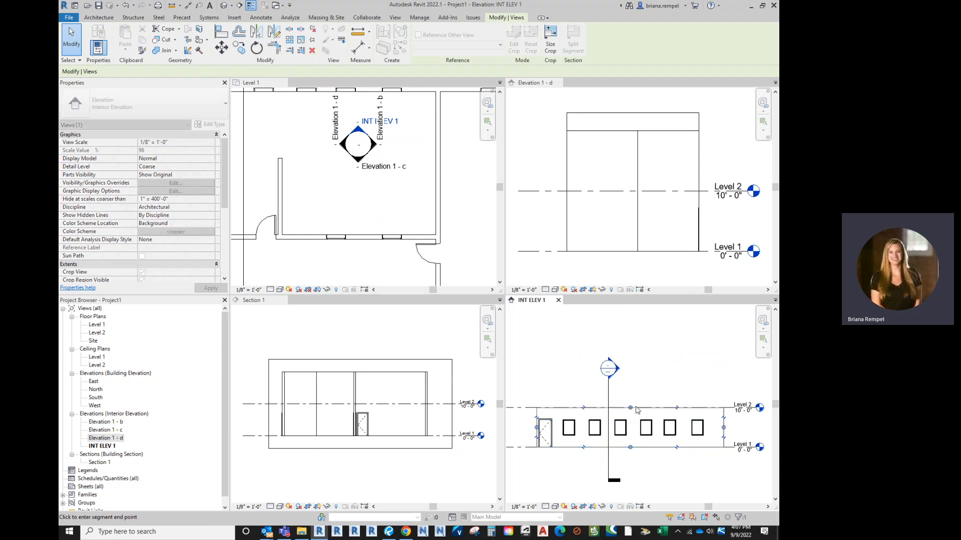
middle_drag(647, 466, 635, 430)
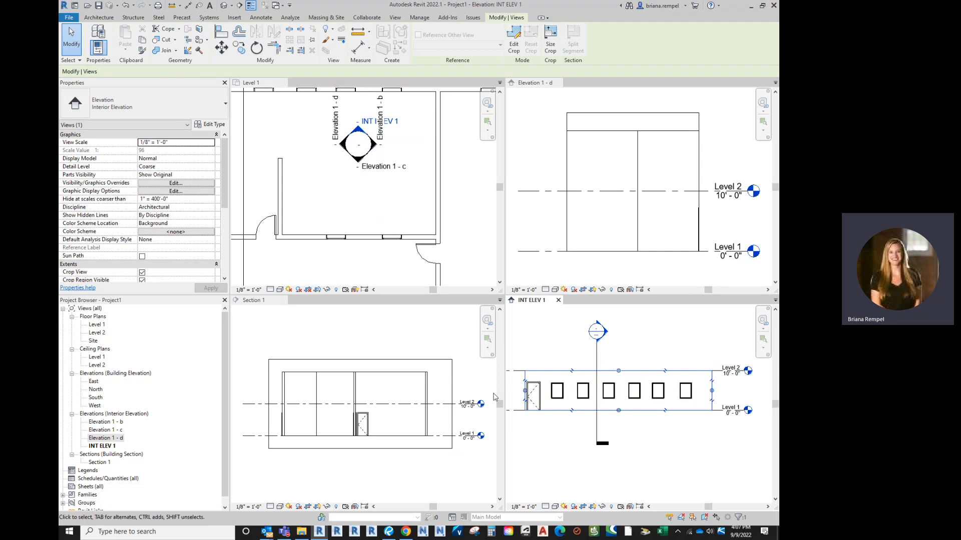
middle_drag(652, 449, 671, 419)
click(668, 419)
scroll(654, 442, down, 2)
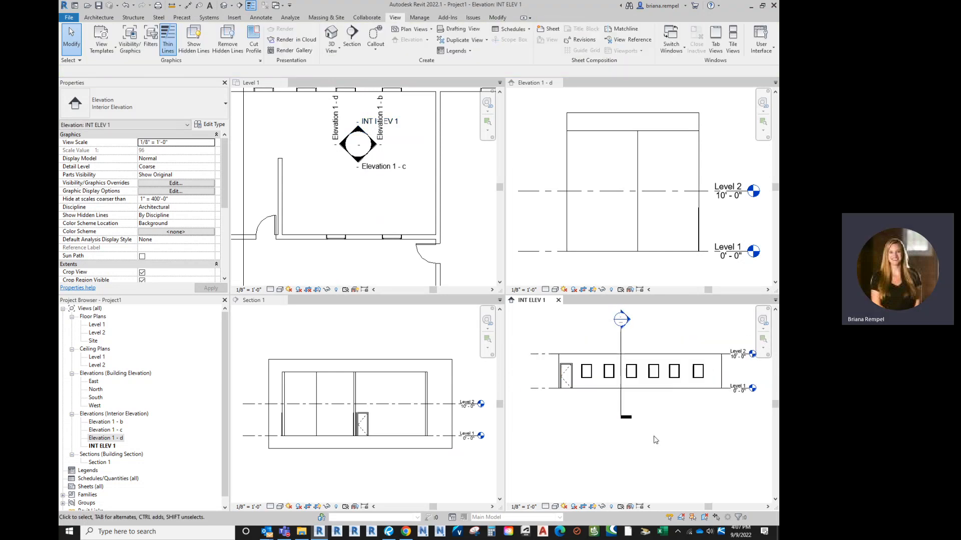
scroll(653, 431, up, 1)
Move the right-hand edge of the Section 1 crop region slightly closer to the building and hide the crop region.
click(463, 353)
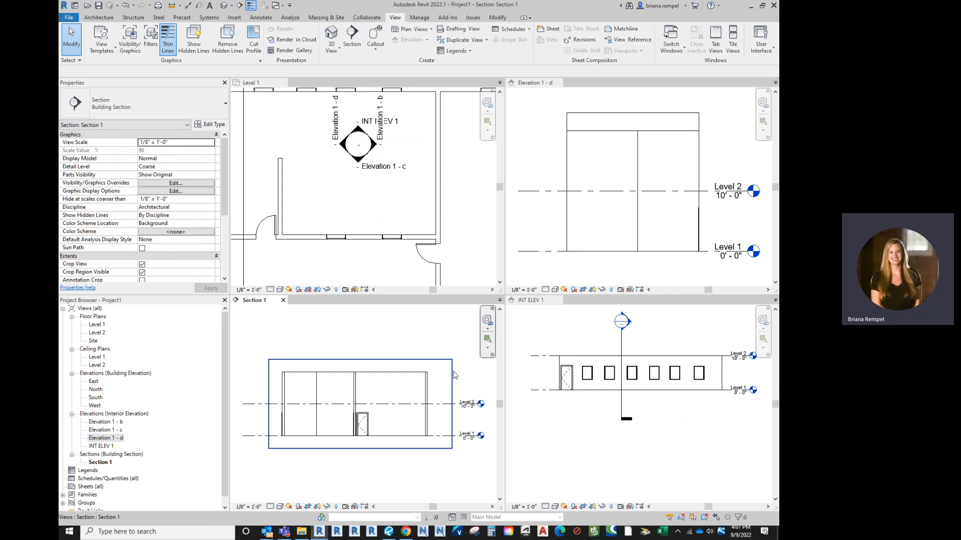
click(452, 406)
mouse_move(452, 405)
mouse_down()
mouse_move(328, 405)
mouse_move(444, 403)
mouse_up()
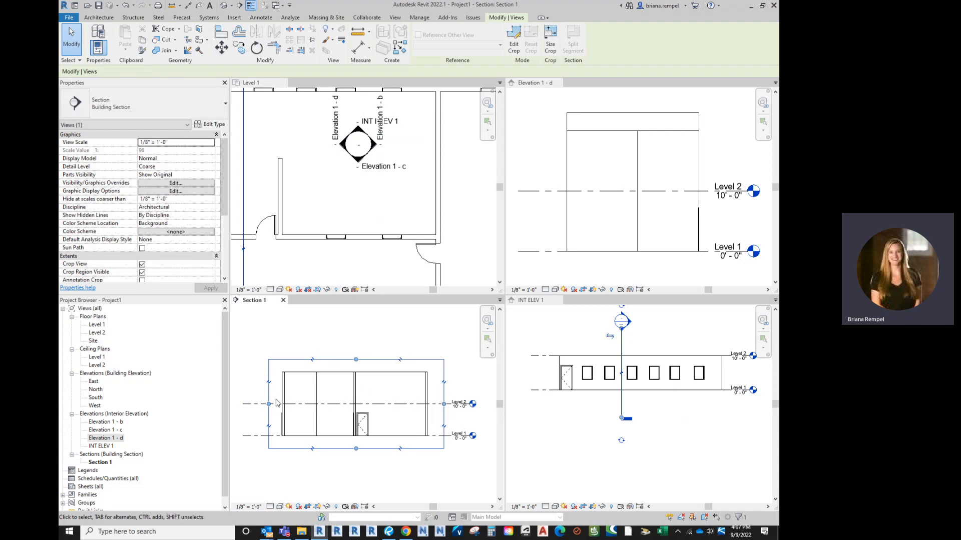
click(318, 506)
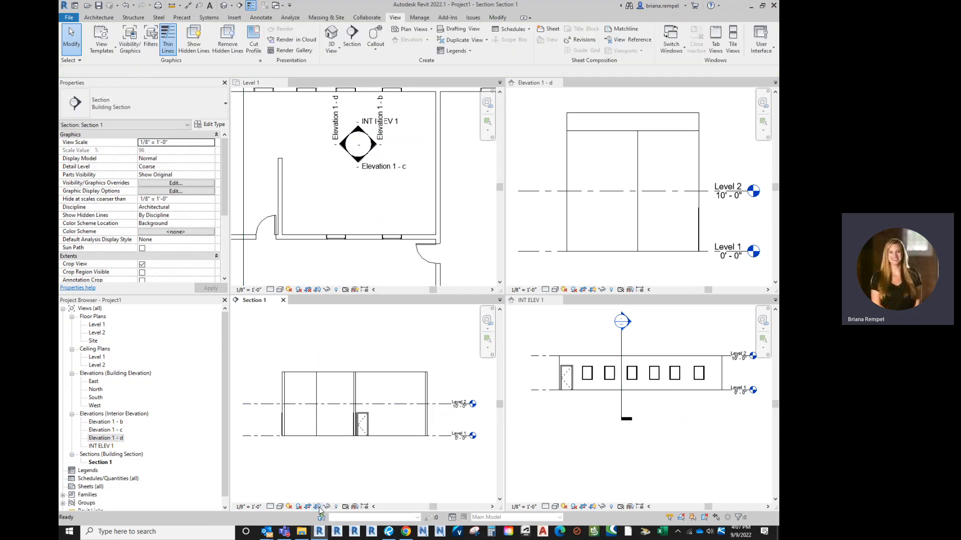
click(317, 506)
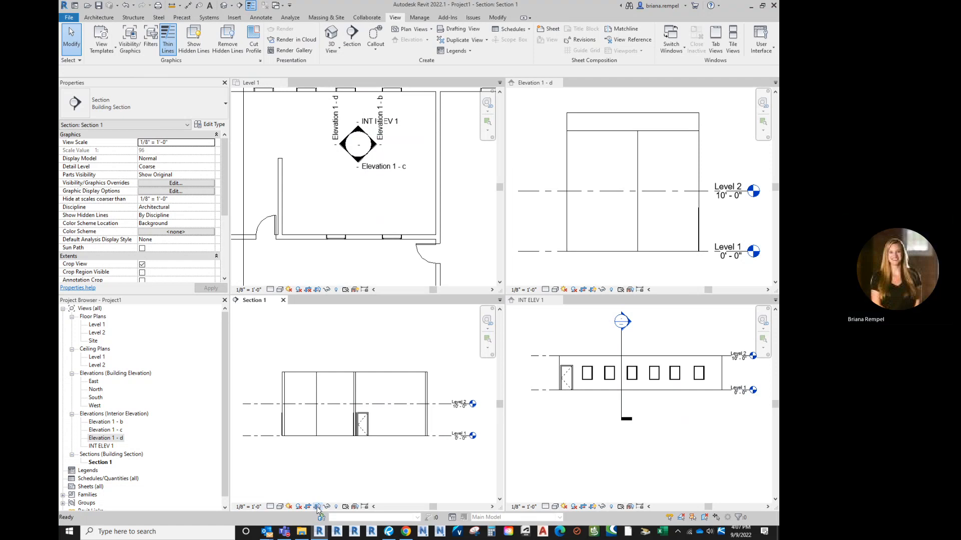
Show the crop region of the Level 1 plan and select it.
click(465, 221)
scroll(436, 207, down, 3)
scroll(434, 205, down, 5)
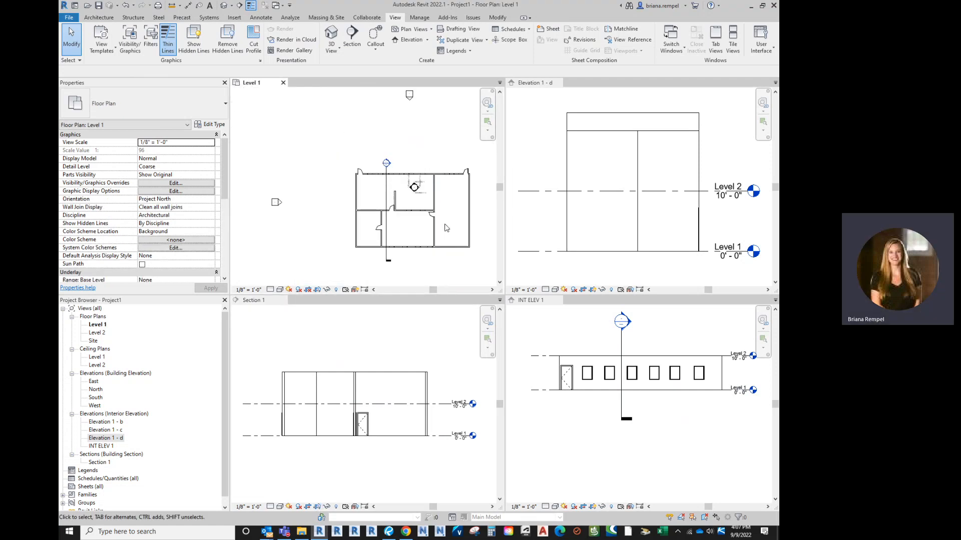
click(318, 289)
click(395, 241)
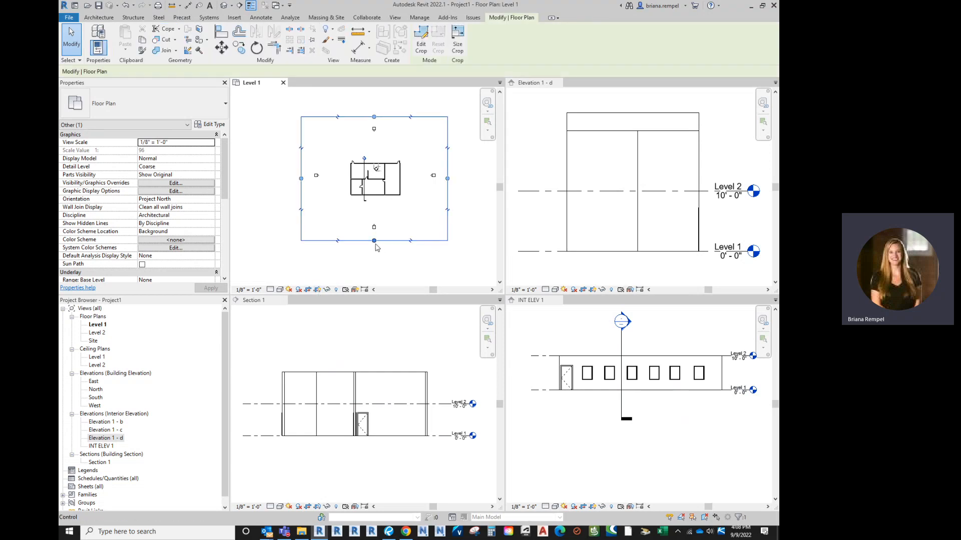
Pull all four sides of the Level 1 crop region in close around the building and hide the crop region.
drag(374, 241, 374, 206)
drag(301, 161, 345, 162)
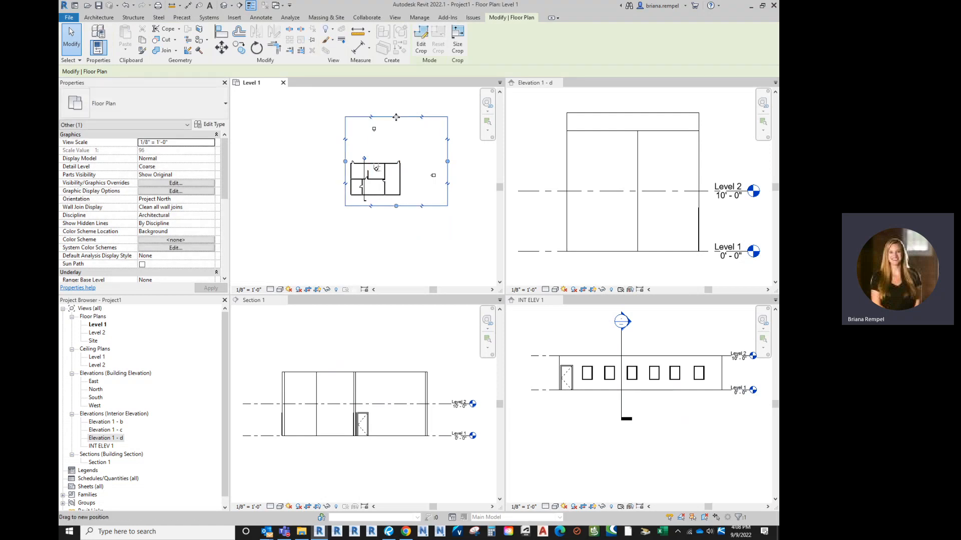
drag(395, 117, 396, 151)
drag(447, 178, 413, 190)
scroll(394, 193, up, 3)
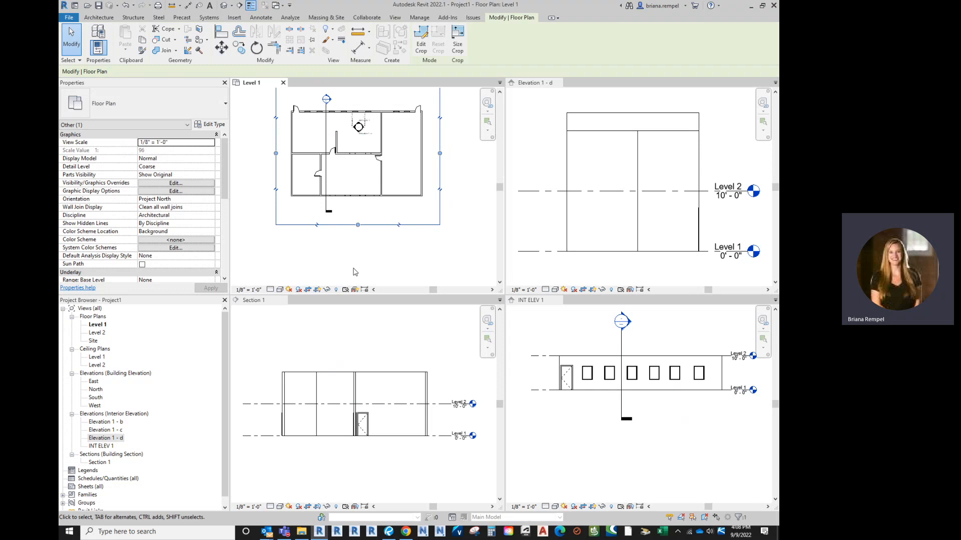
click(354, 271)
click(317, 290)
middle_drag(346, 159, 349, 191)
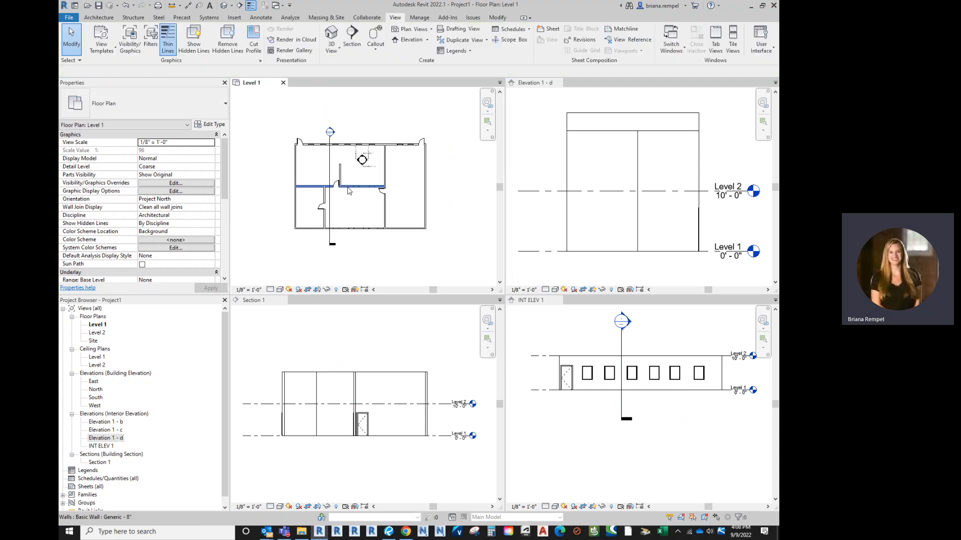
Show the Level 1 crop region again, extend its east side slightly outward and hide it.
click(317, 290)
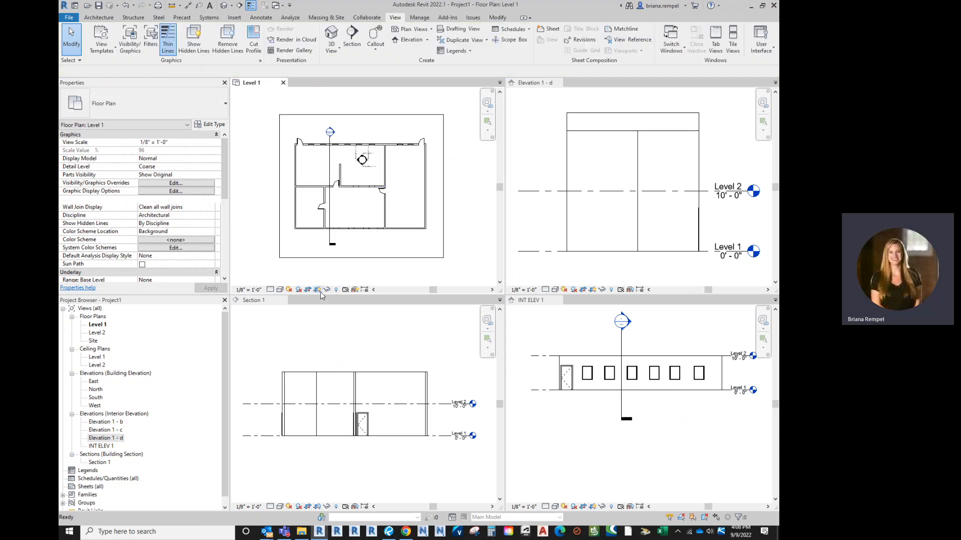
click(443, 225)
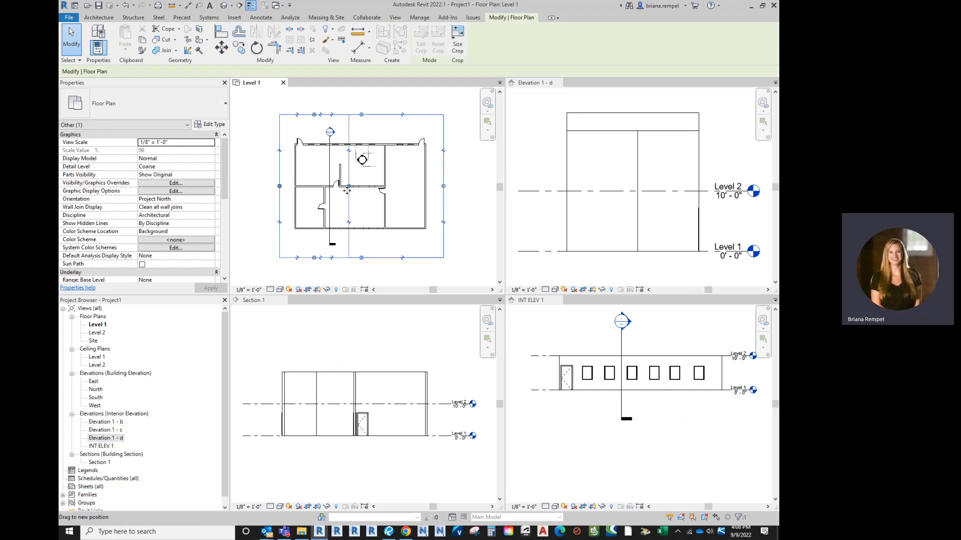
drag(359, 189, 460, 189)
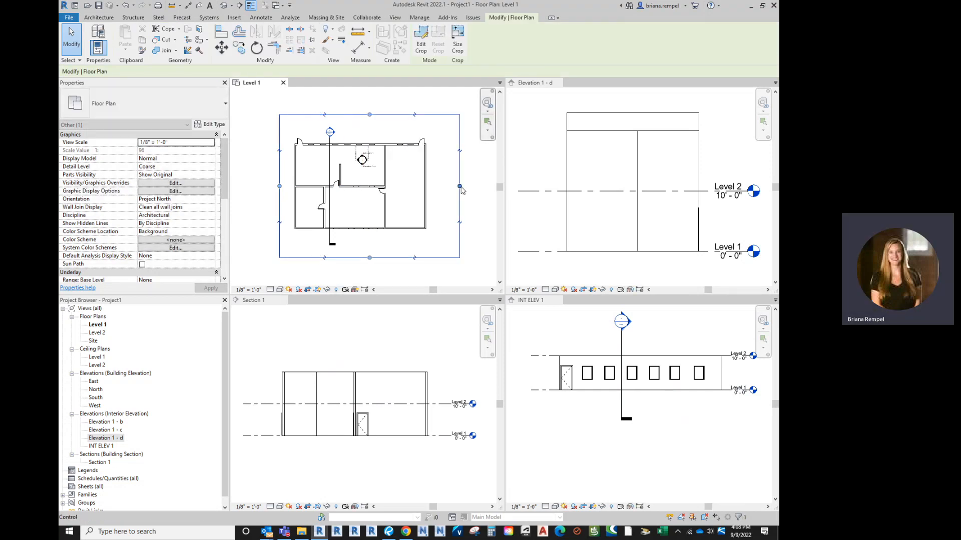
click(317, 290)
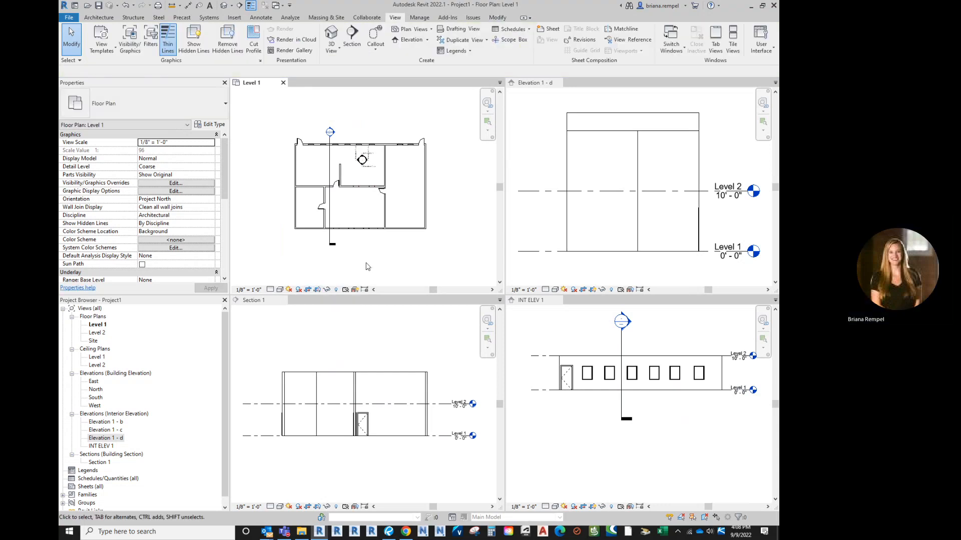
Select the section line and the east-west interior wall it cuts in the plan, and examine that wall in Section 1.
click(330, 159)
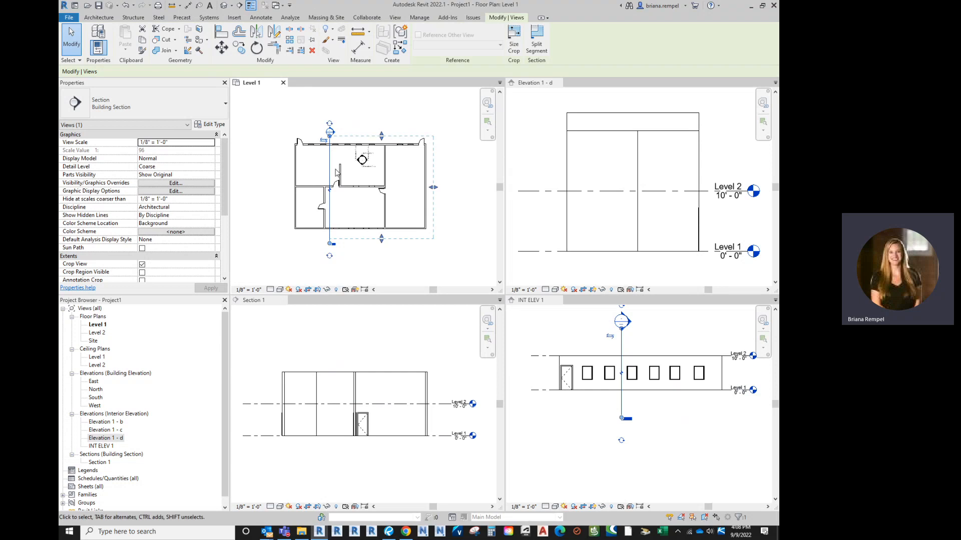
scroll(331, 155, up, 1)
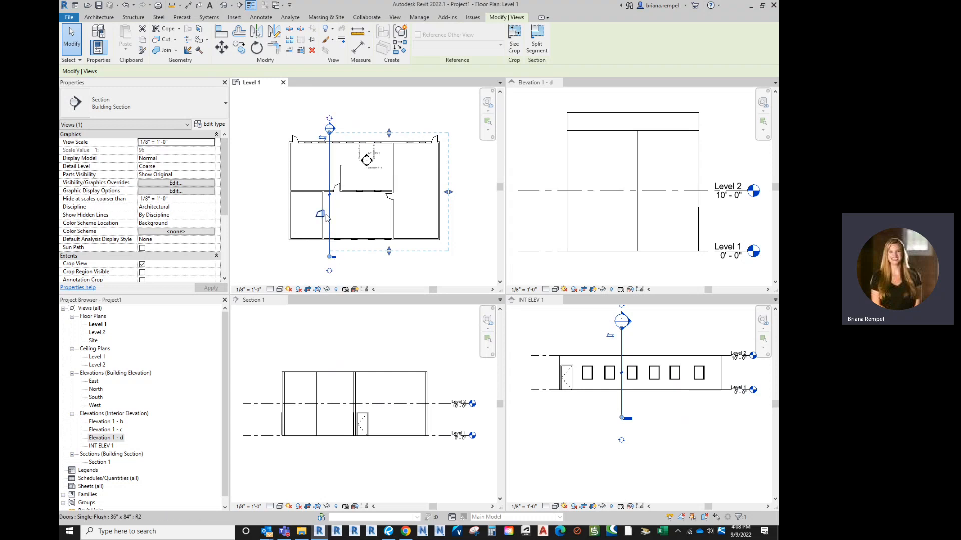
click(305, 191)
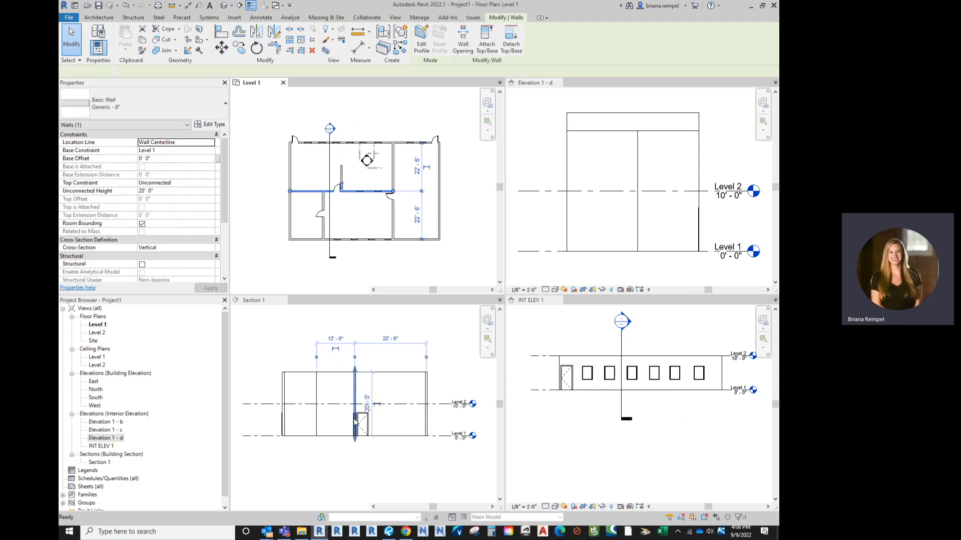
scroll(356, 422, up, 3)
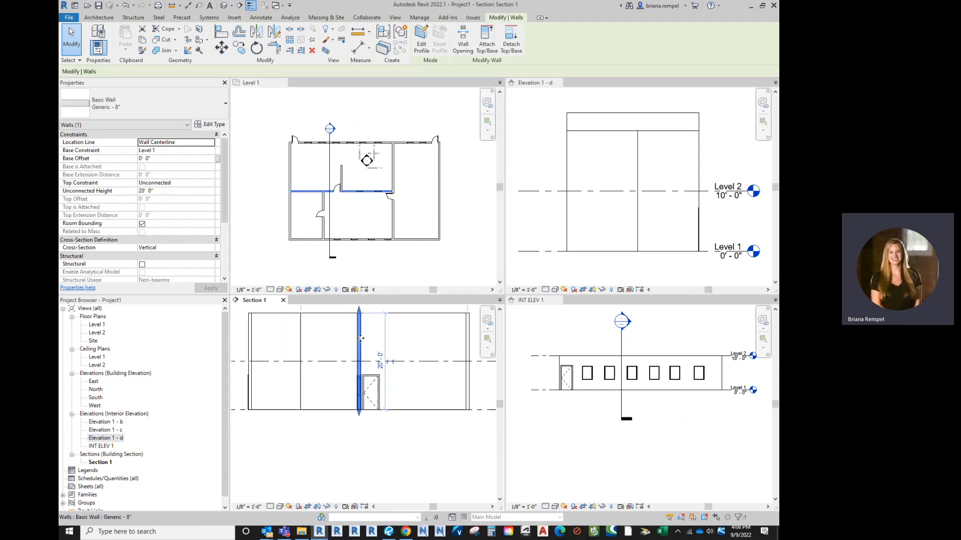
Select the north exterior wall in Section 1 and examine how it shows in the other views.
middle_drag(361, 339, 359, 375)
click(248, 374)
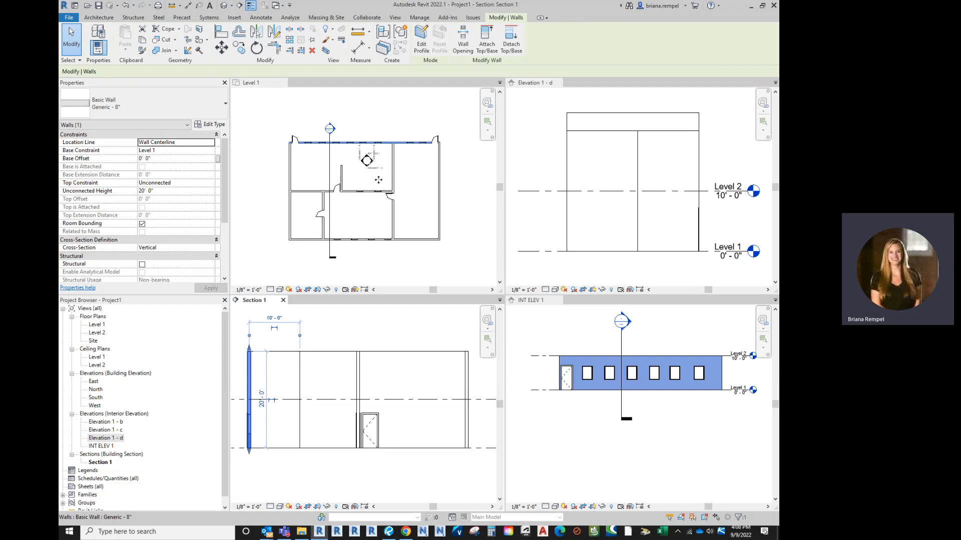
Lengthen the short interior wall beside the door northward to about 16'-6" in the Level 1 plan.
click(341, 178)
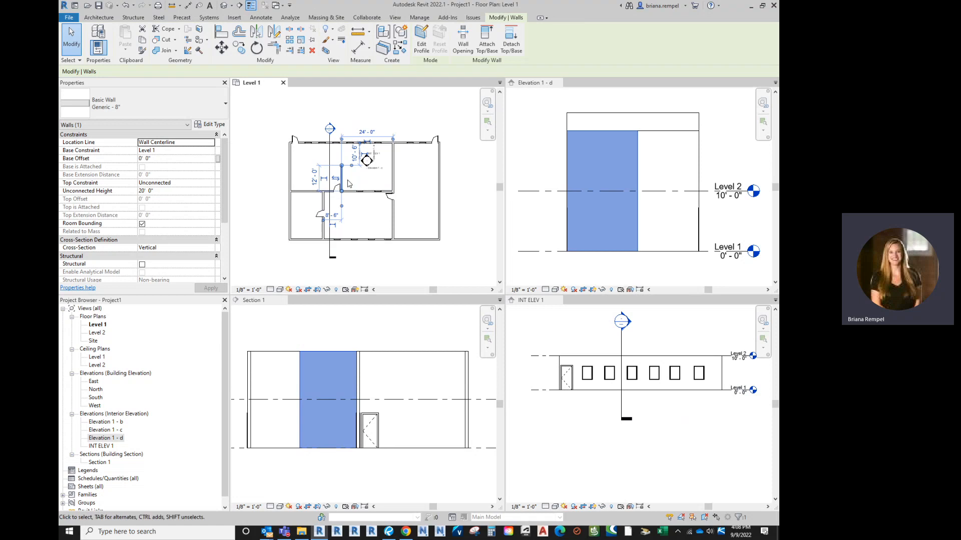
scroll(348, 179, up, 5)
drag(329, 137, 329, 108)
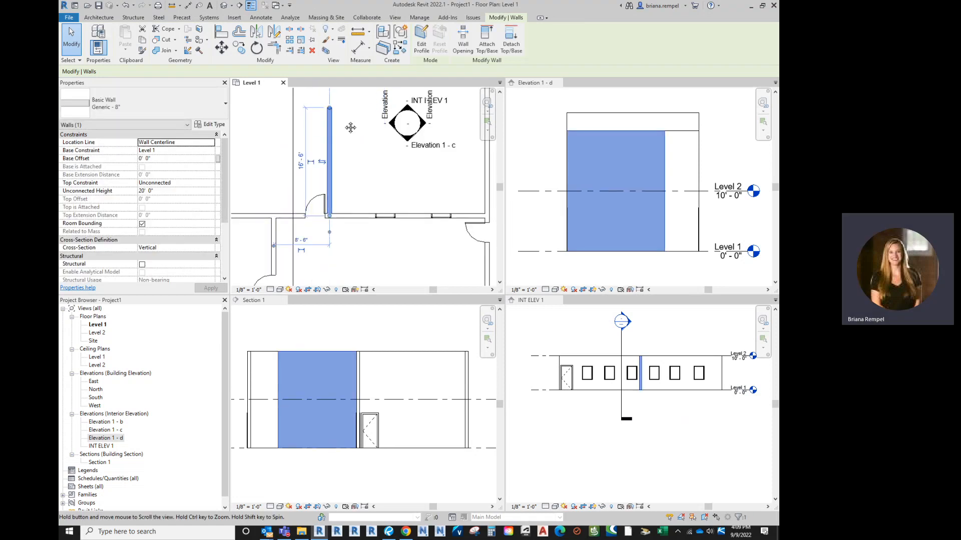
Shorten the interior wall beside the door to about 12'-6" and deselect it.
middle_drag(350, 128, 369, 182)
scroll(370, 182, down, 1)
drag(351, 166, 352, 189)
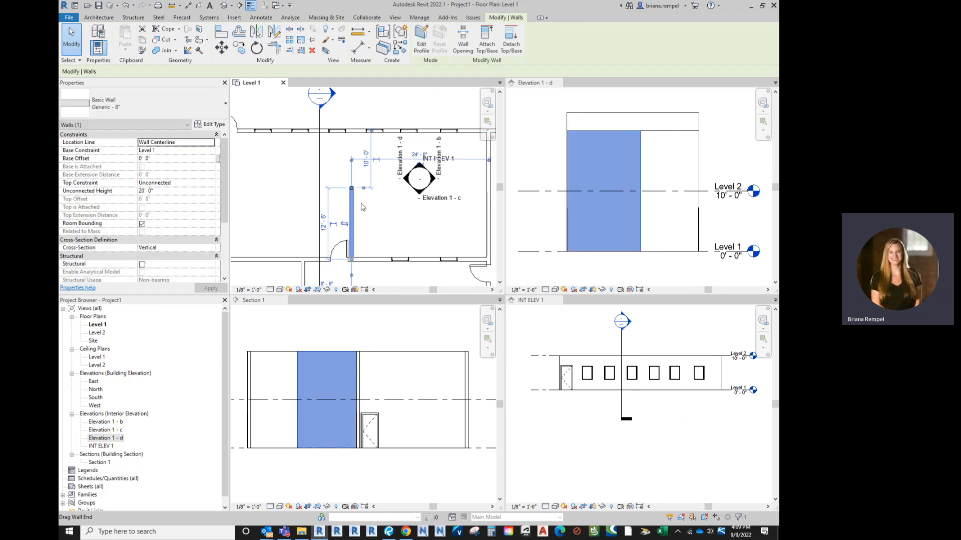
scroll(382, 221, down, 1)
middle_drag(390, 219, 363, 182)
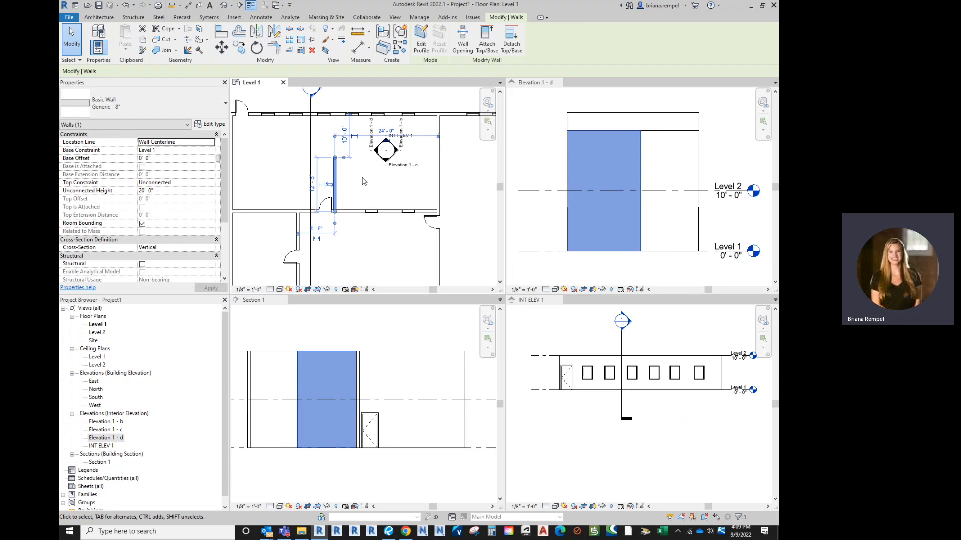
click(372, 184)
Reduce Section 1's view depth so it ends just east of the long north-south interior wall.
scroll(373, 184, down, 3)
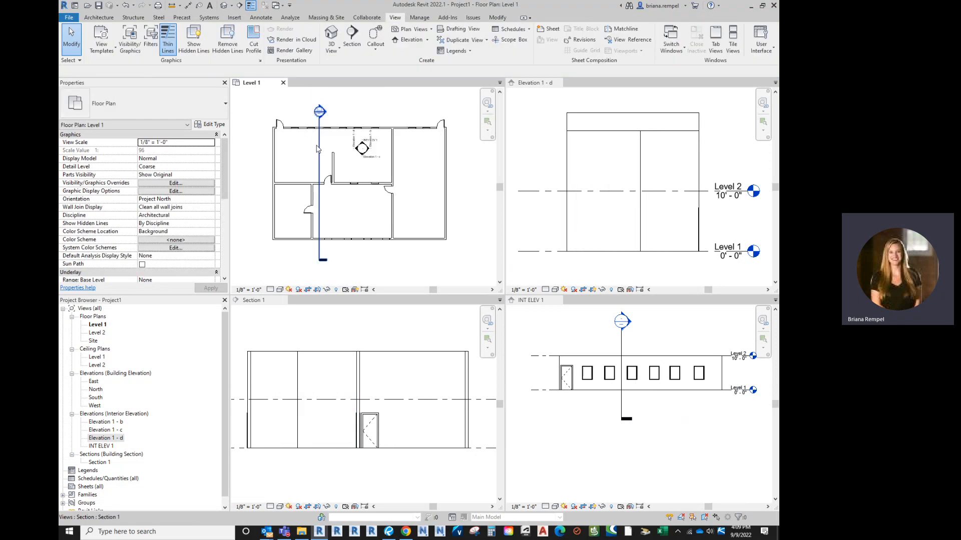
click(320, 152)
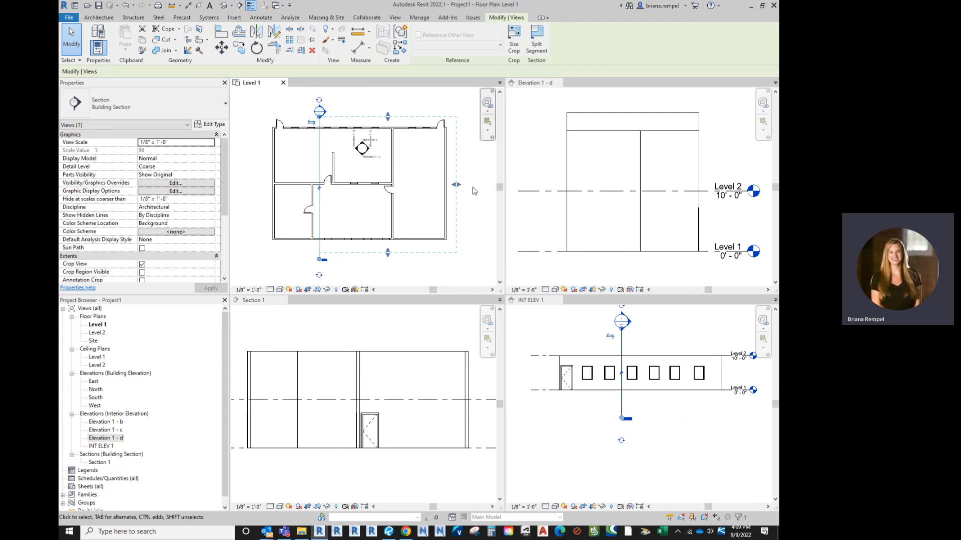
drag(457, 186, 404, 185)
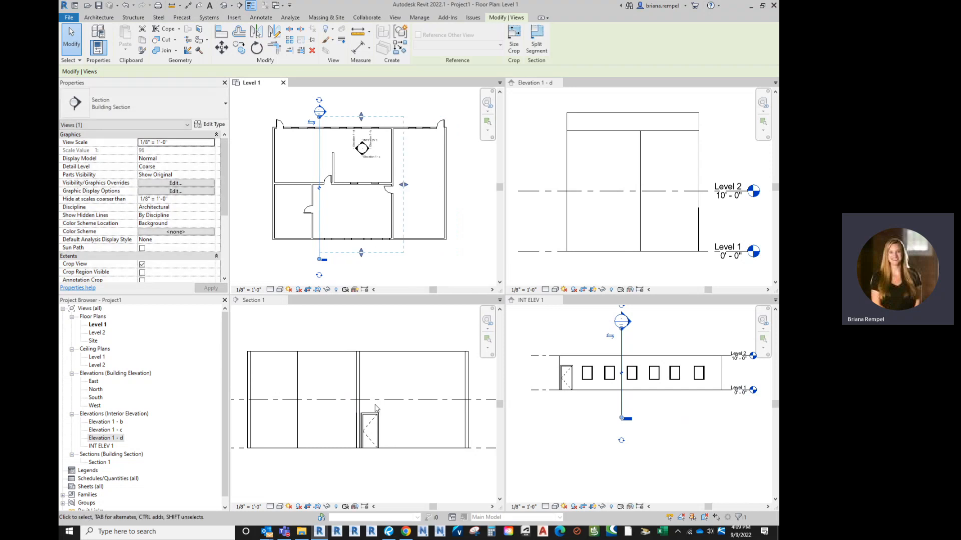
Try the Shaded and Consistent Colors visual styles in Section 1, and set it to Realistic.
click(372, 479)
click(280, 506)
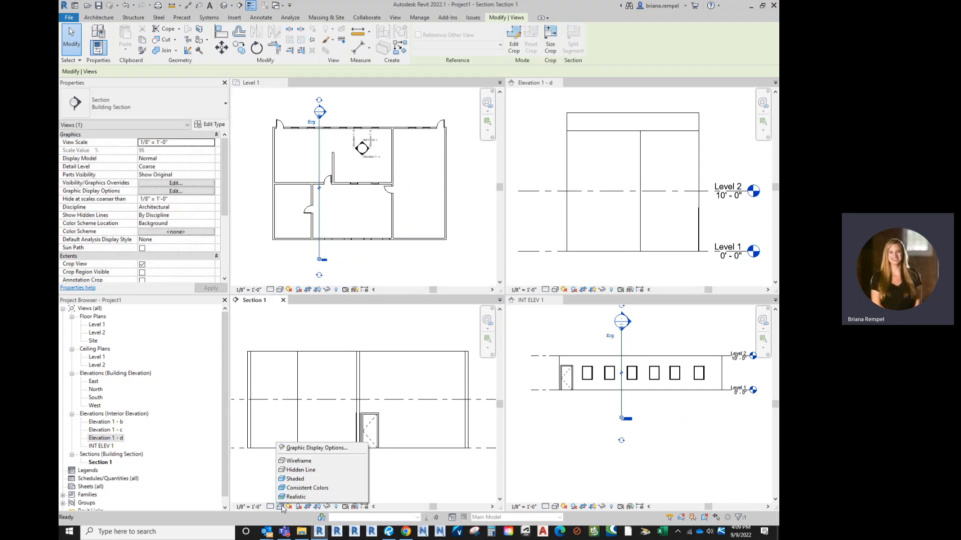
click(294, 482)
click(281, 507)
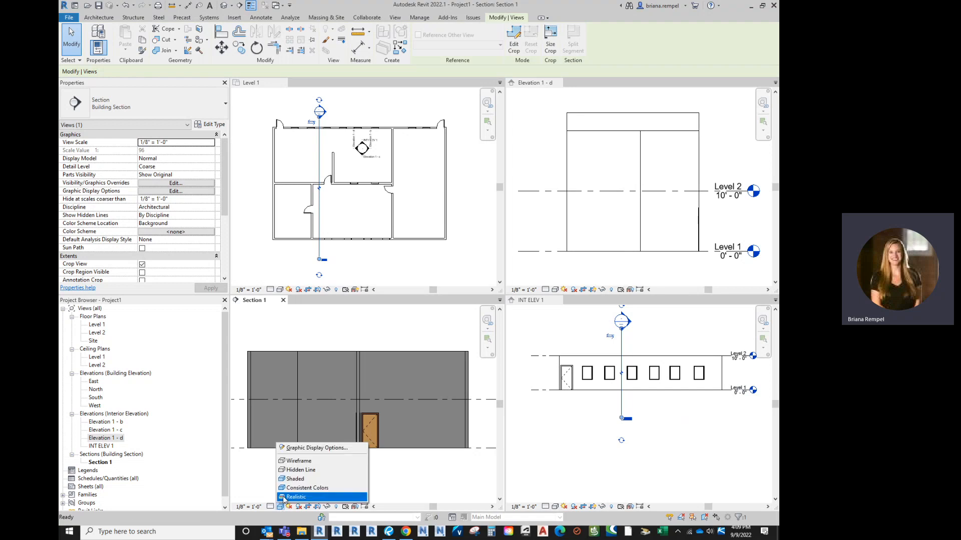
click(296, 488)
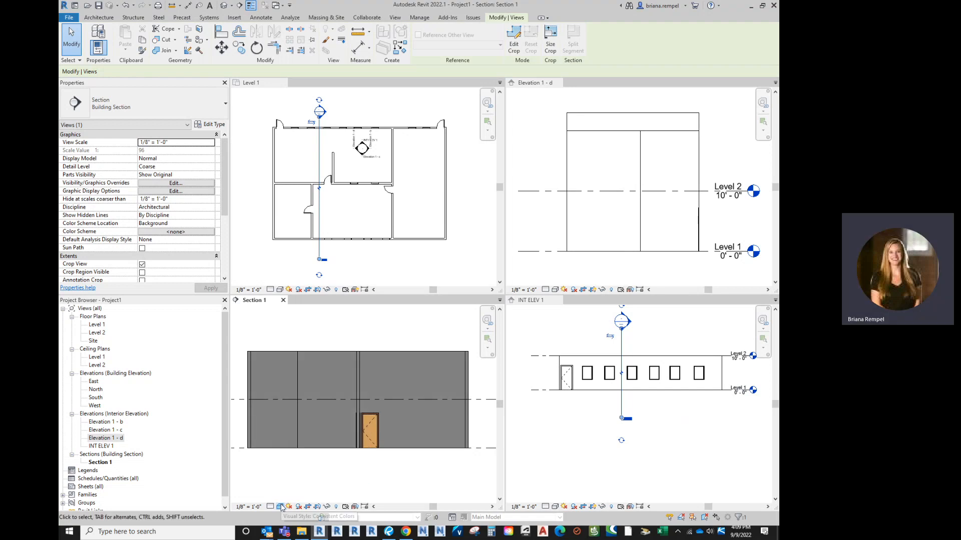
click(281, 507)
click(290, 498)
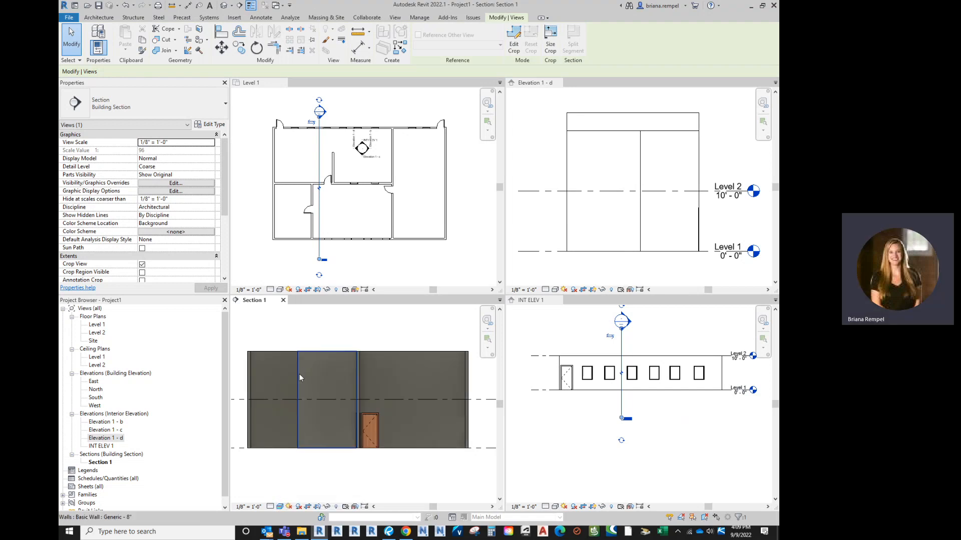
Identify the long north-south interior wall in Section 1 and reduce the section's view depth to stop short of it.
click(316, 153)
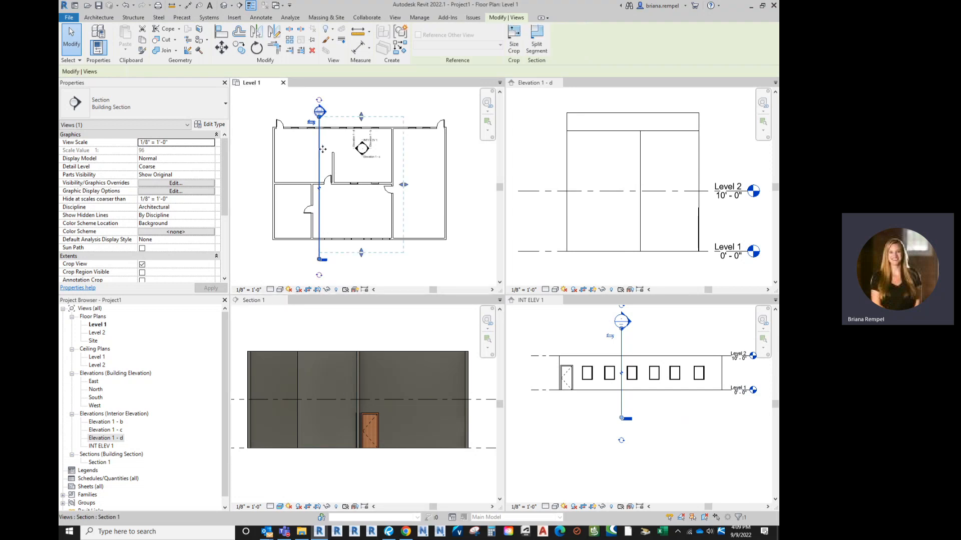
click(392, 162)
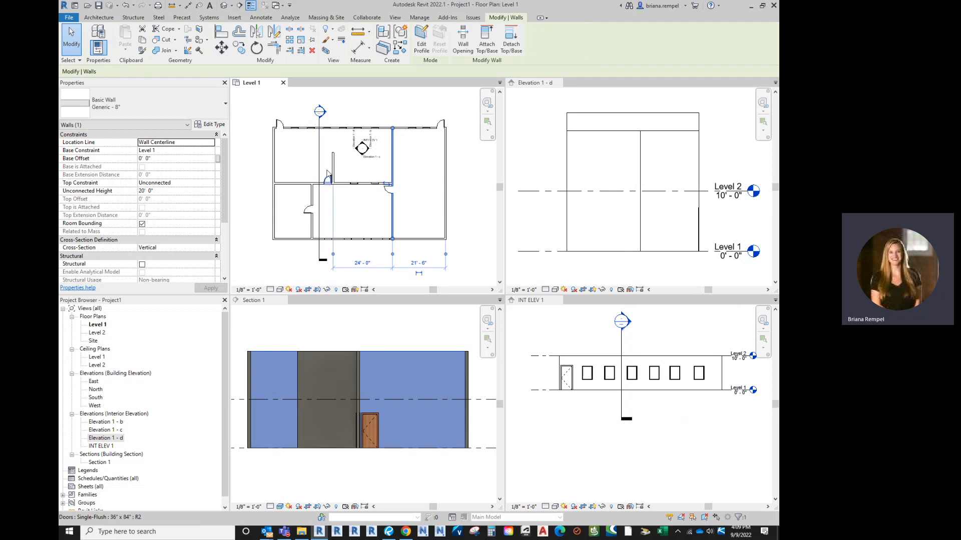
click(323, 131)
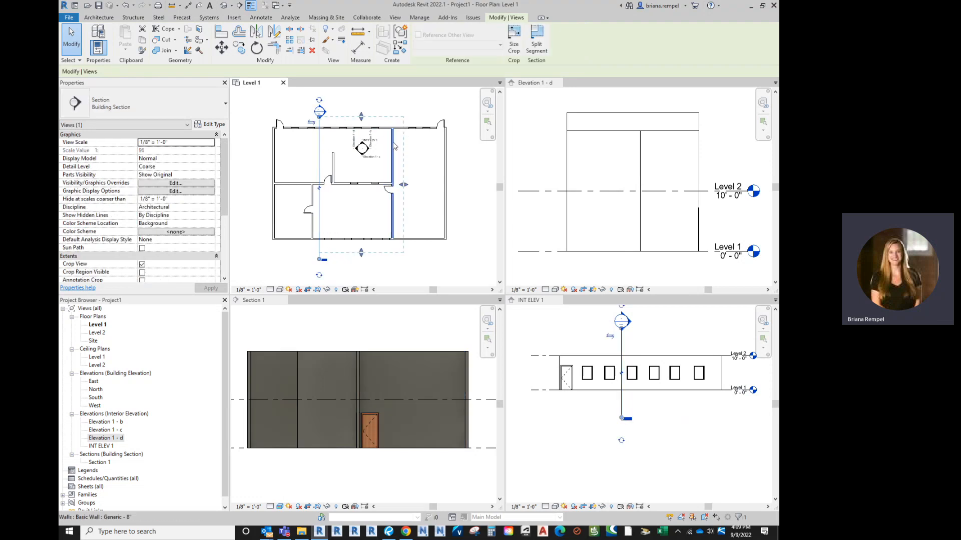
drag(404, 186, 352, 188)
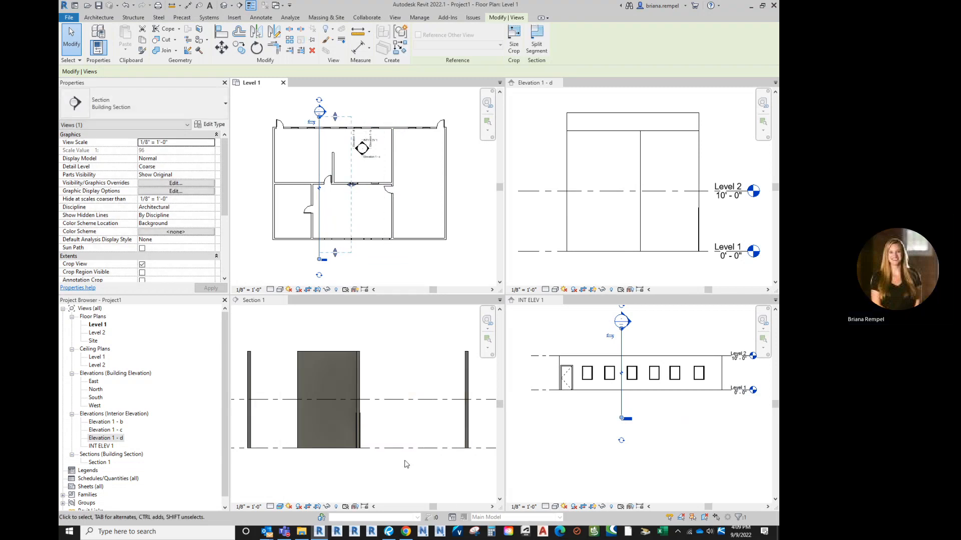
Compare Section 1 with its view depth and the long north-south interior wall in the Level 1 plan.
click(272, 408)
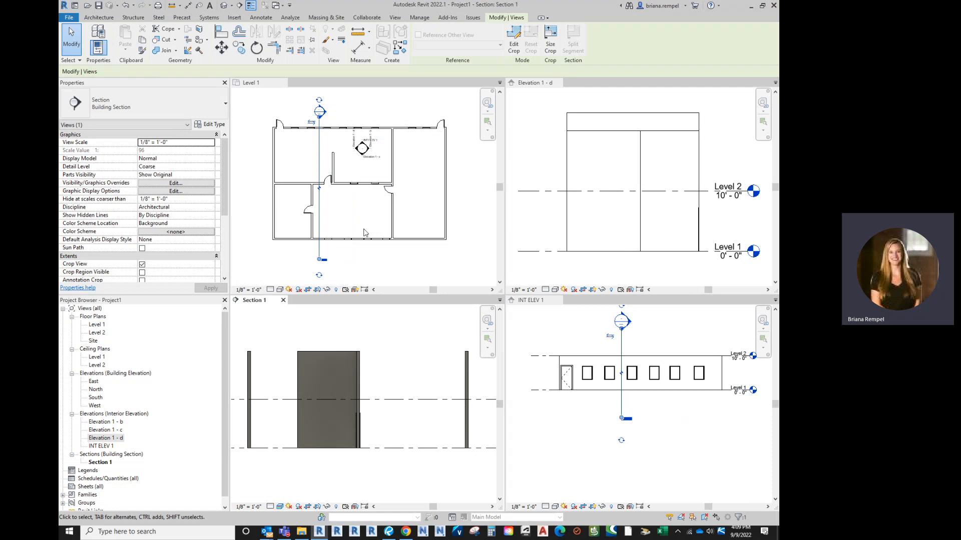
click(319, 165)
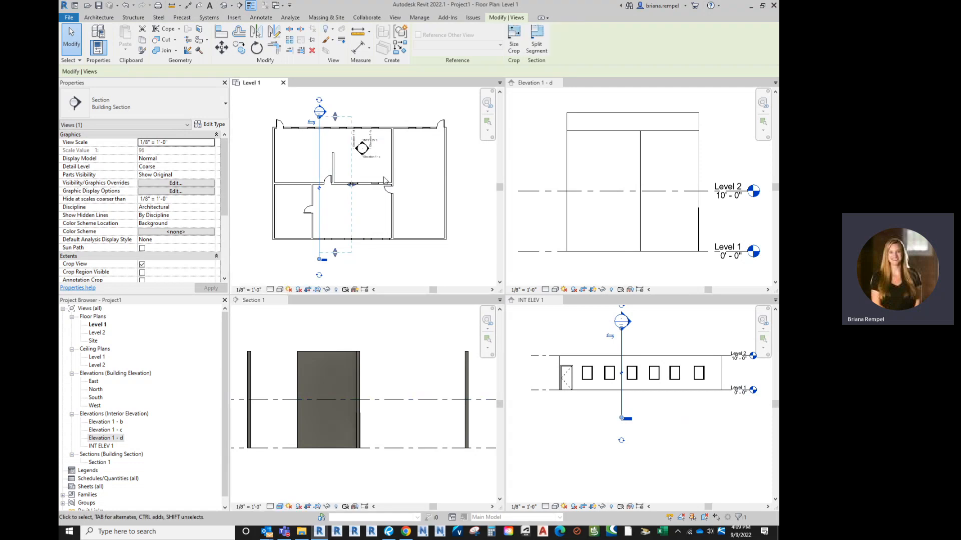
click(393, 161)
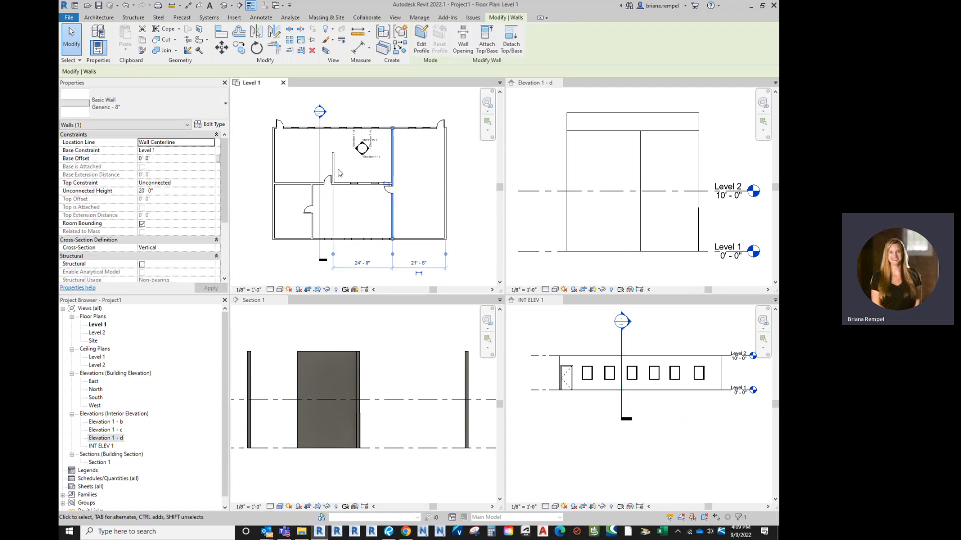
Move the section line slightly east in the Level 1 plan so it cuts through the exterior windows.
click(324, 157)
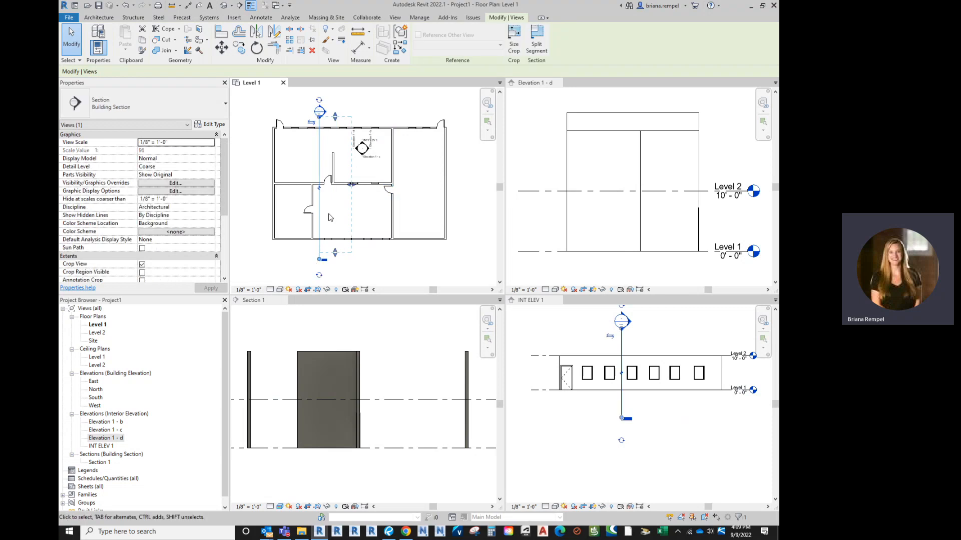
scroll(329, 218, up, 2)
scroll(324, 172, up, 5)
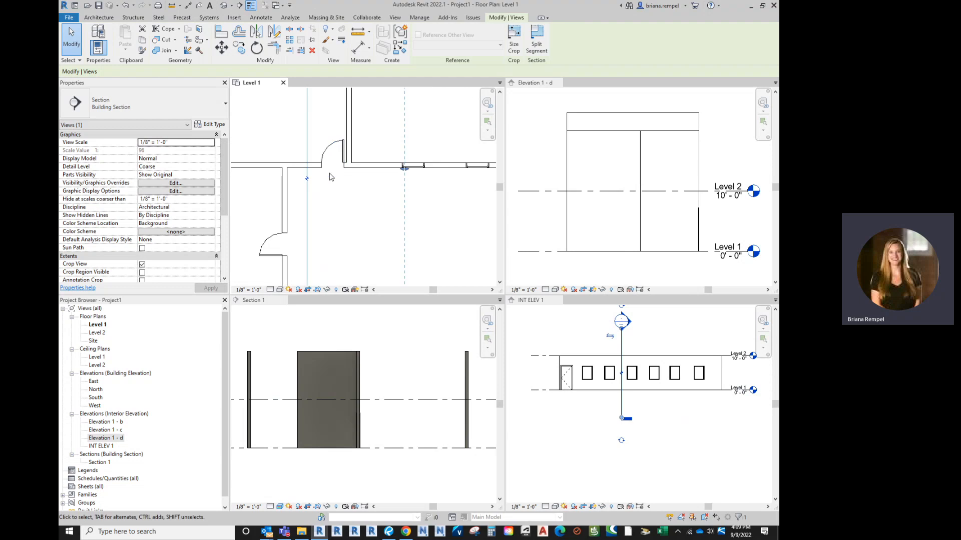
scroll(330, 201, down, 6)
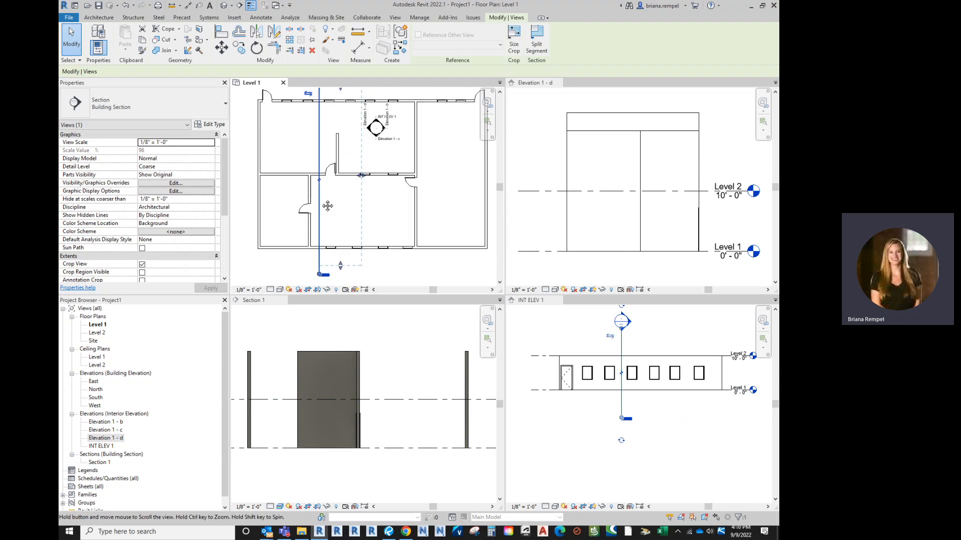
middle_drag(320, 199, 323, 237)
click(222, 48)
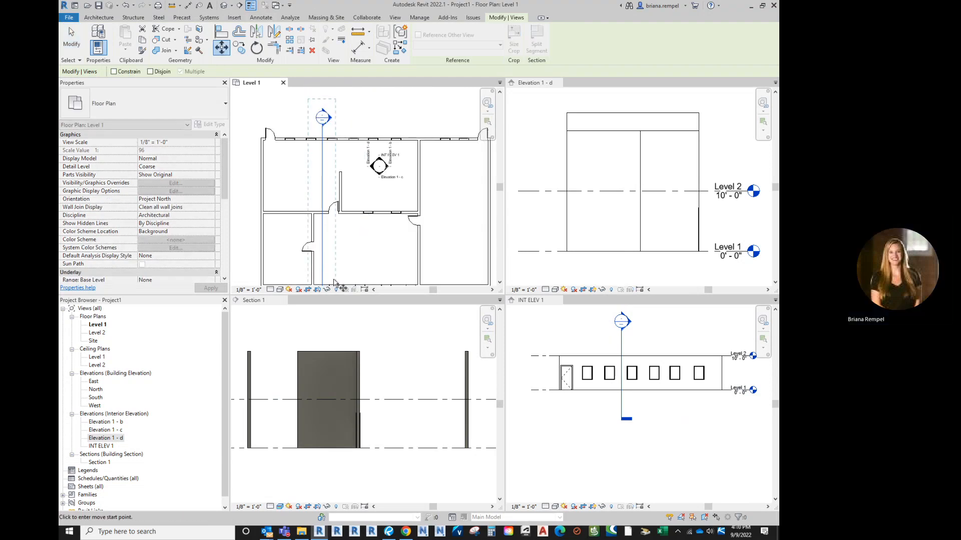
click(323, 240)
click(332, 241)
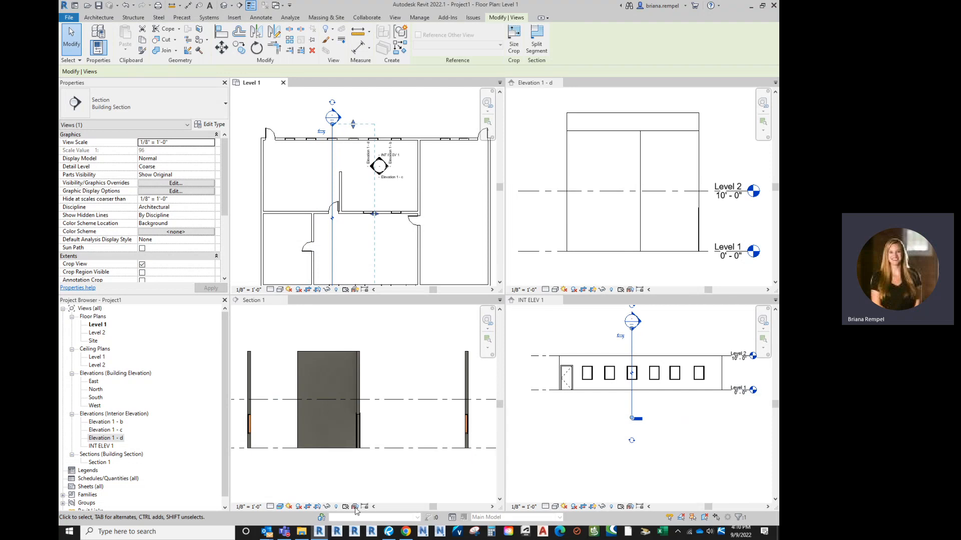
Undo the section line's move and redo it, comparing the exterior walls in Section 1 each time.
click(361, 471)
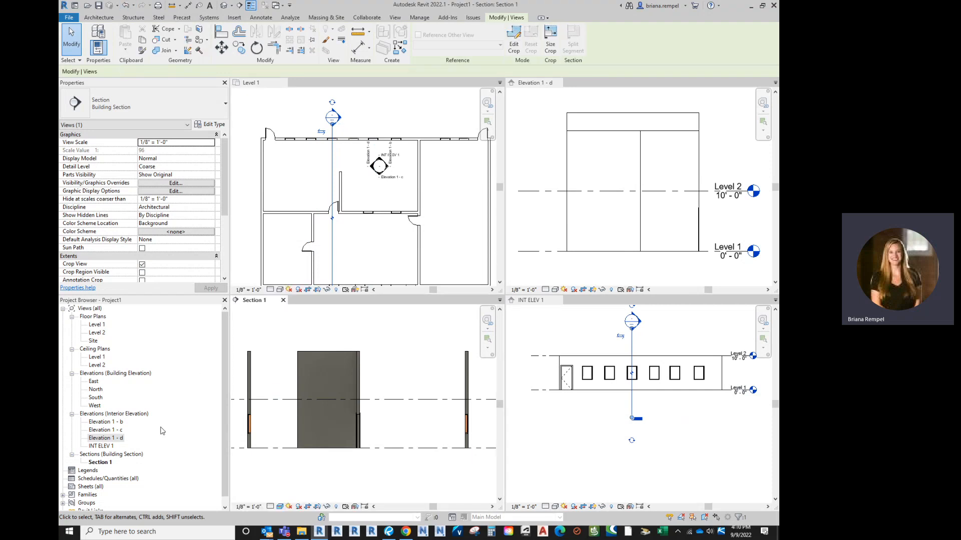
click(128, 6)
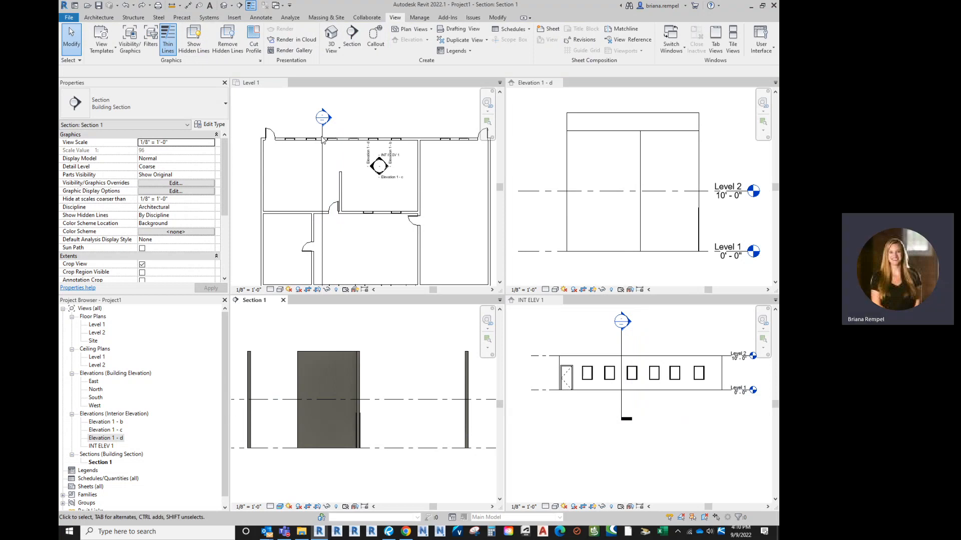
click(330, 256)
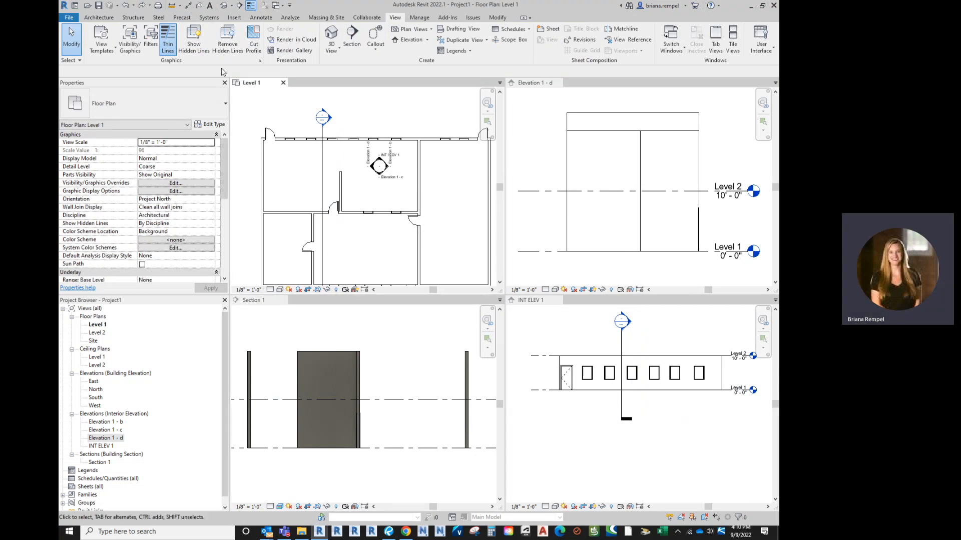
click(143, 6)
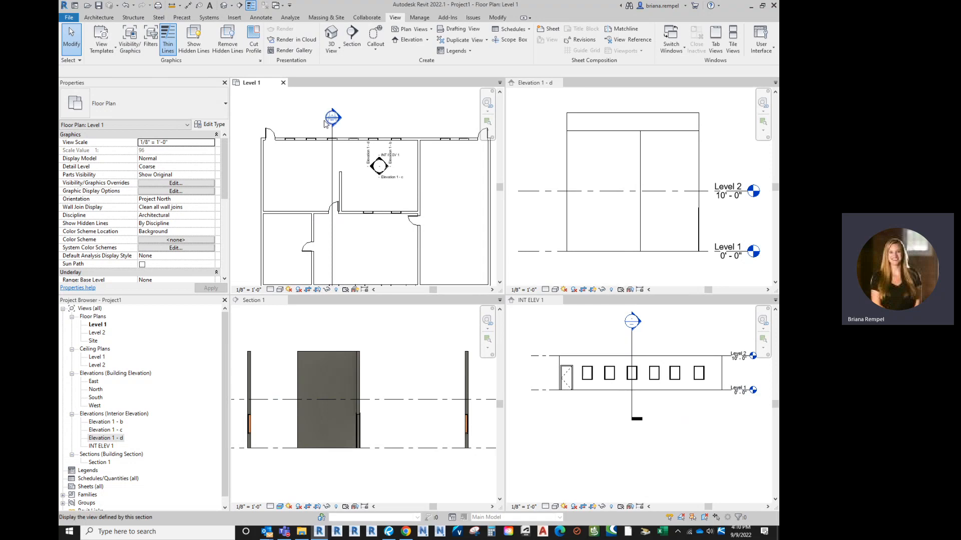
click(272, 419)
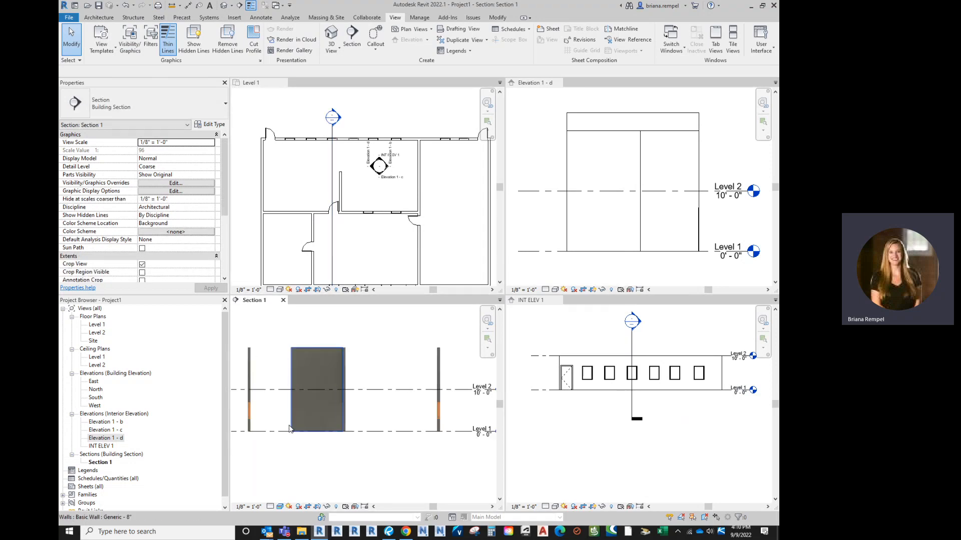
Place a rectangular callout around the full-height east room of the Level 1 plan, including its exterior walls and west partition.
click(456, 180)
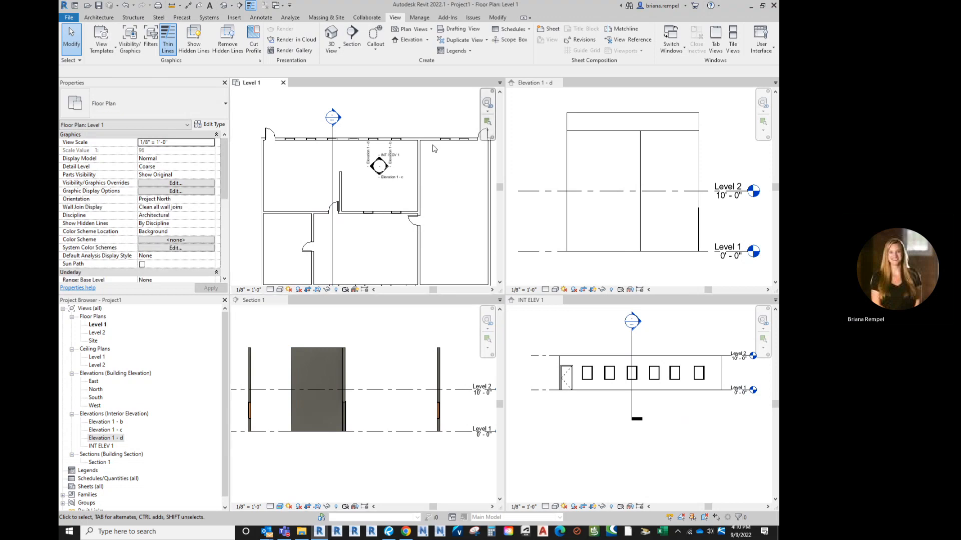
scroll(404, 123, down, 2)
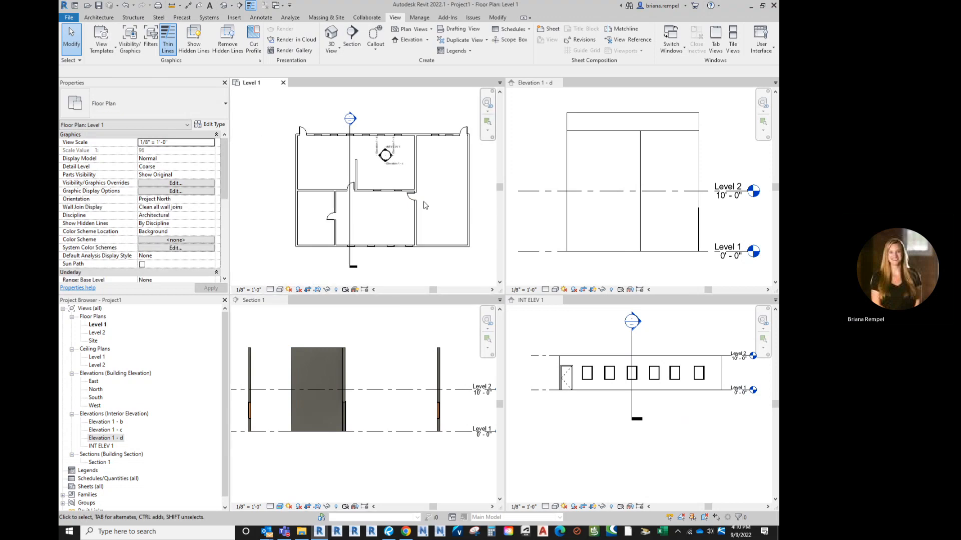
middle_drag(434, 201, 401, 202)
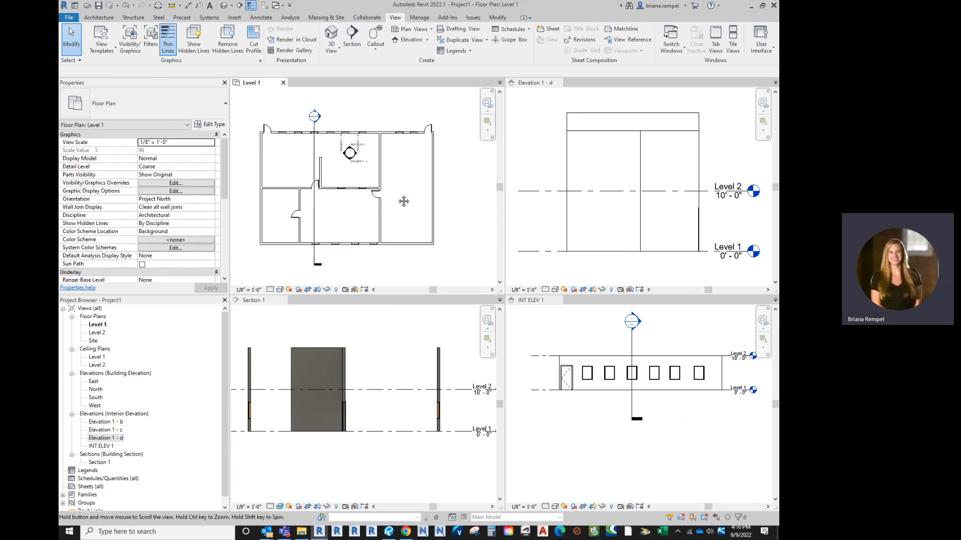
click(376, 50)
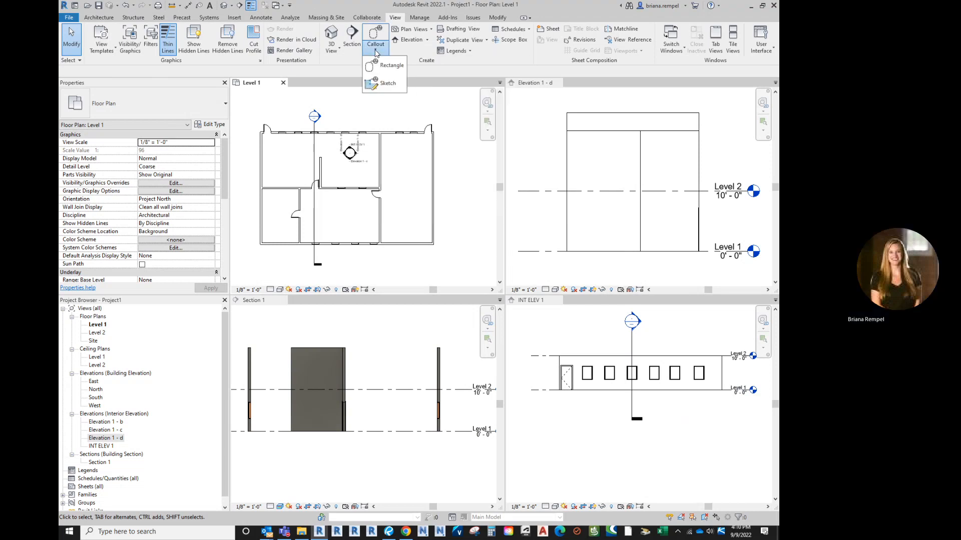
click(384, 67)
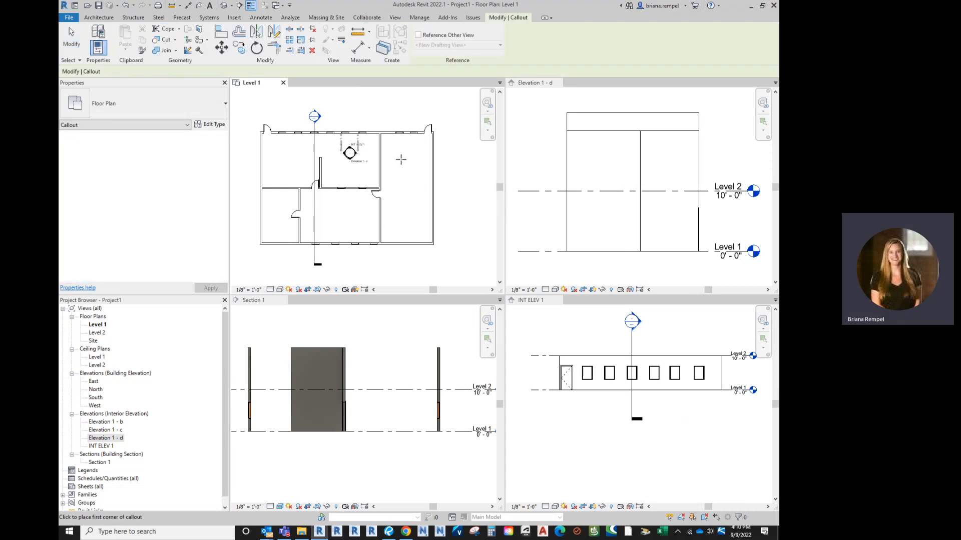
click(368, 122)
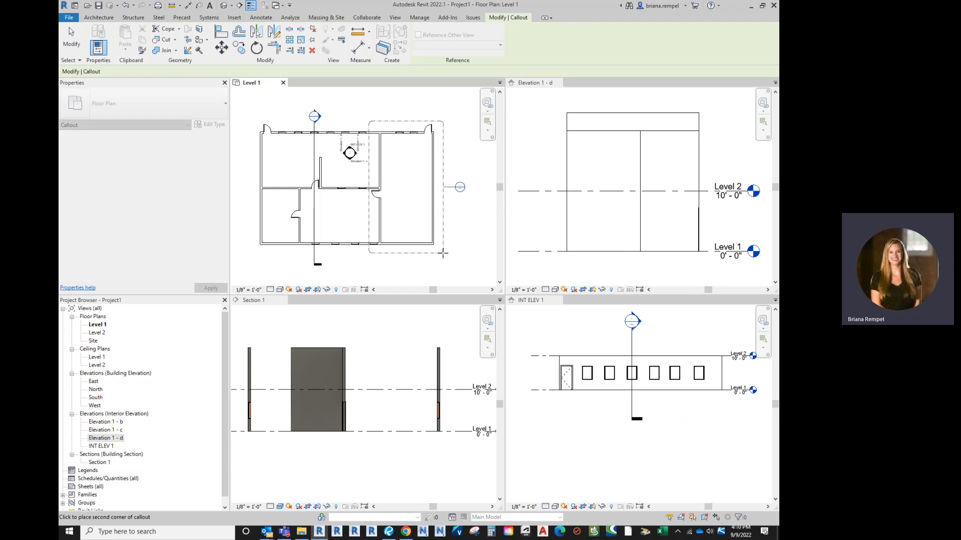
click(443, 254)
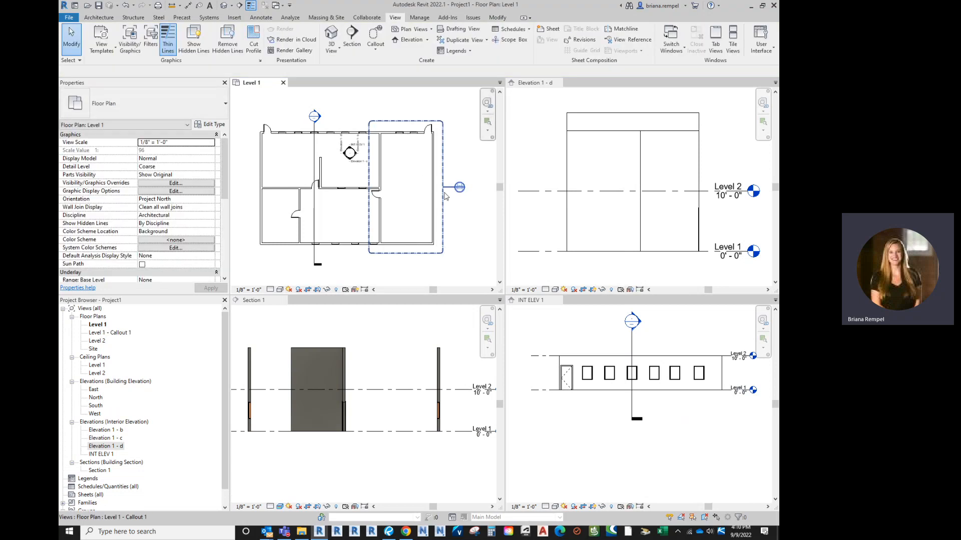
click(442, 203)
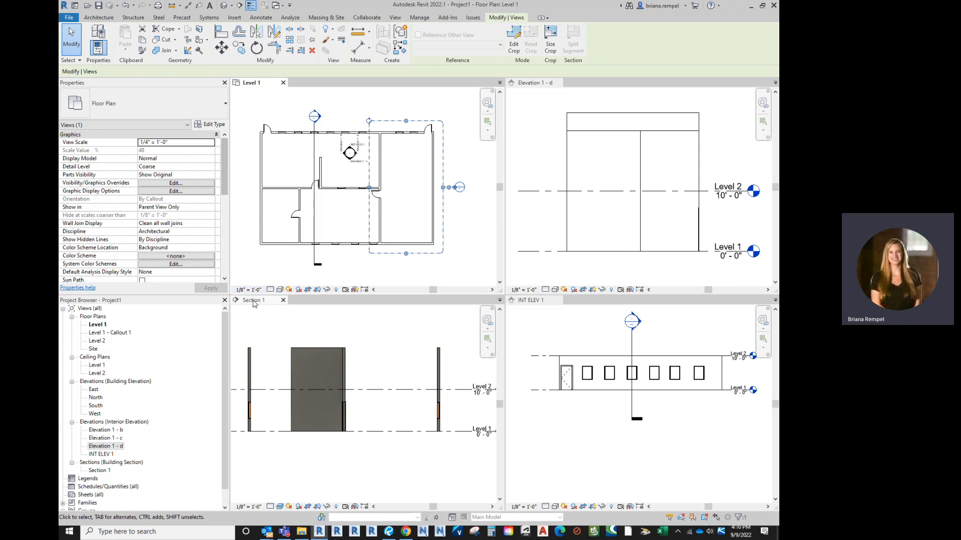
click(262, 255)
Try a view scale of 1/4" = 1'-0" on the Level 1 plan and restore 1/8" = 1'-0".
click(248, 290)
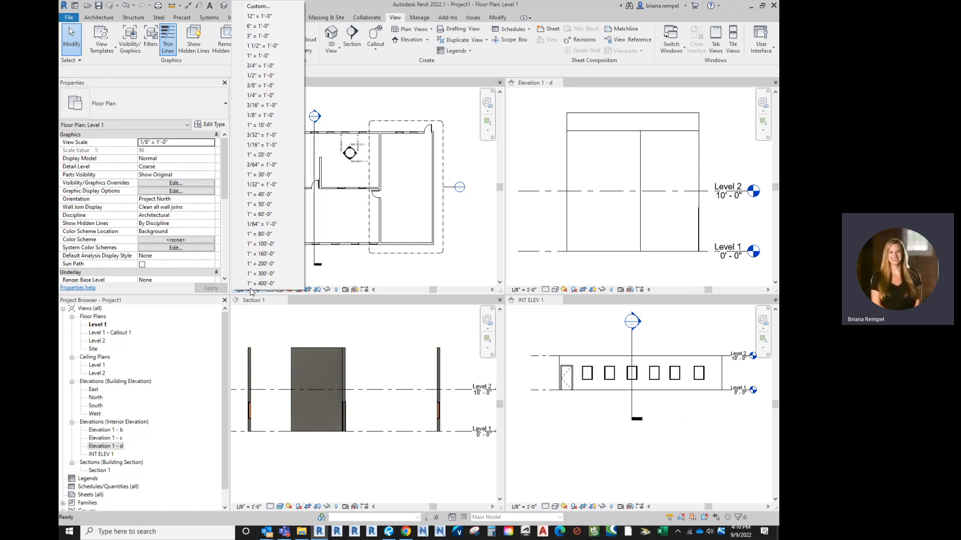
click(365, 276)
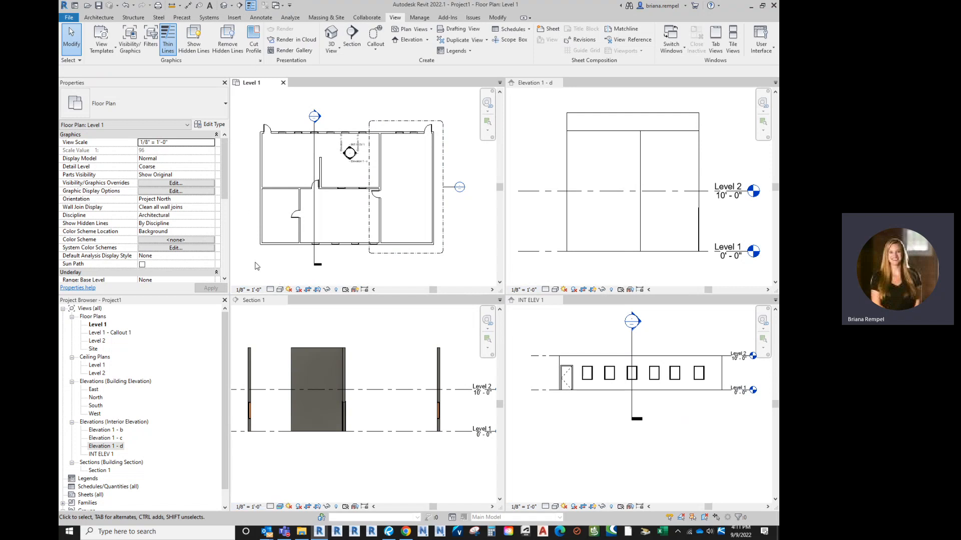
click(254, 291)
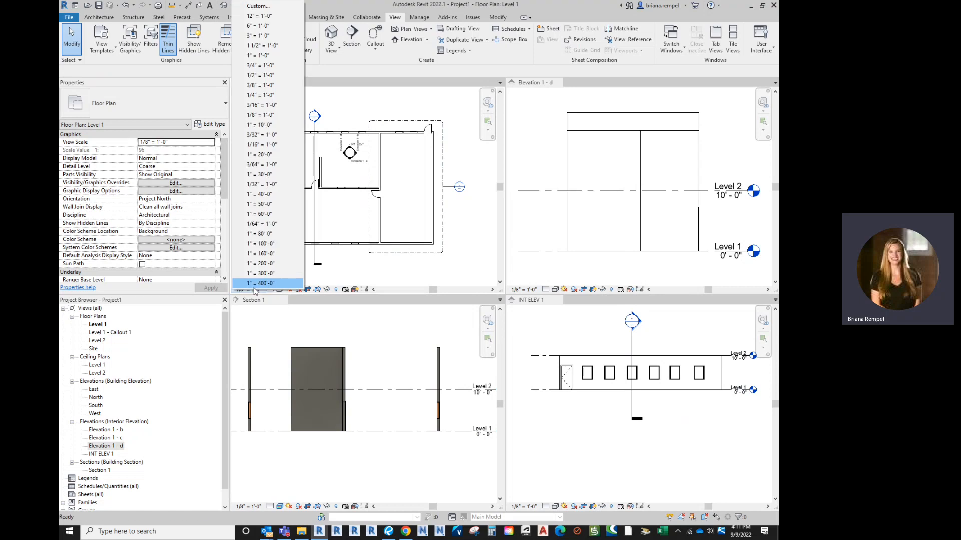
click(261, 95)
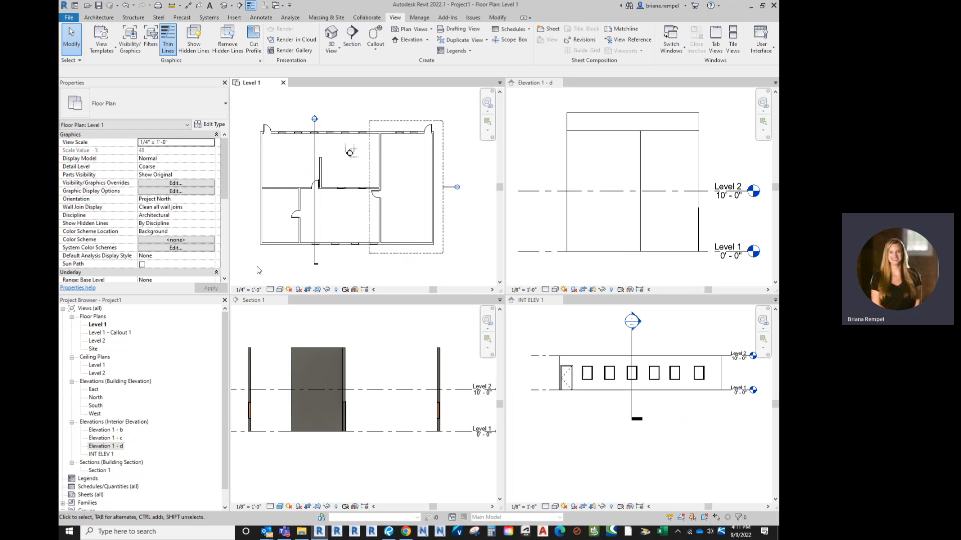
click(252, 291)
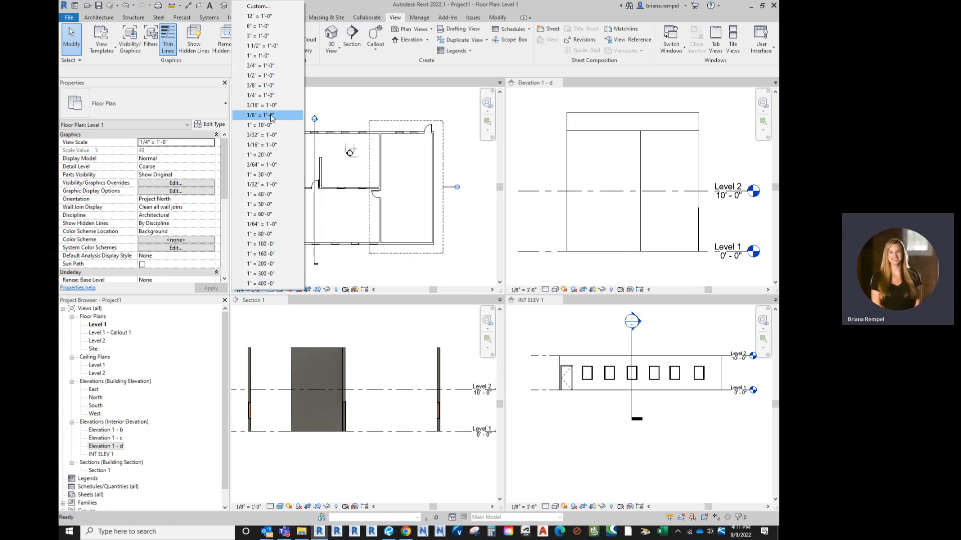
click(264, 115)
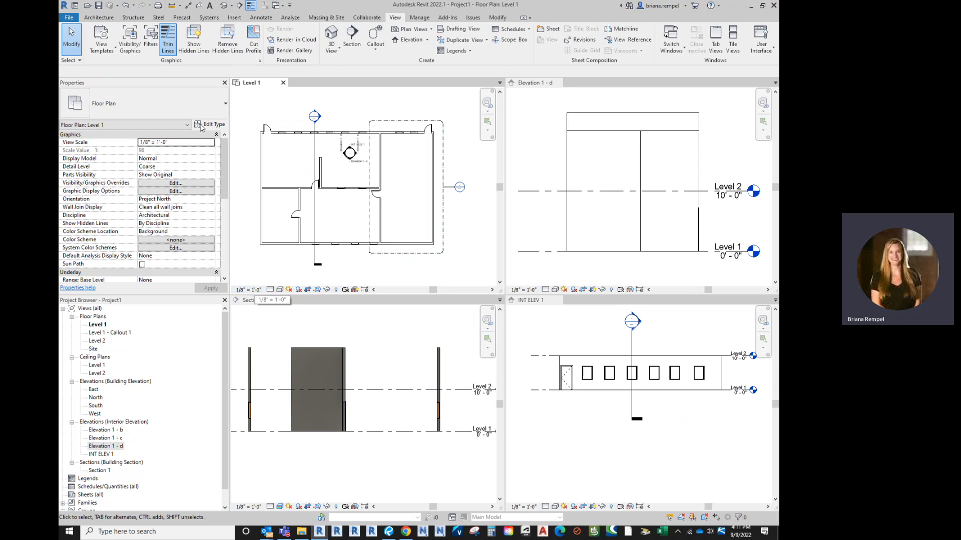
Try a view scale of 3/32" = 1'-0" in the Level 1 plan's properties and return it to 1/8" = 1'-0".
click(210, 143)
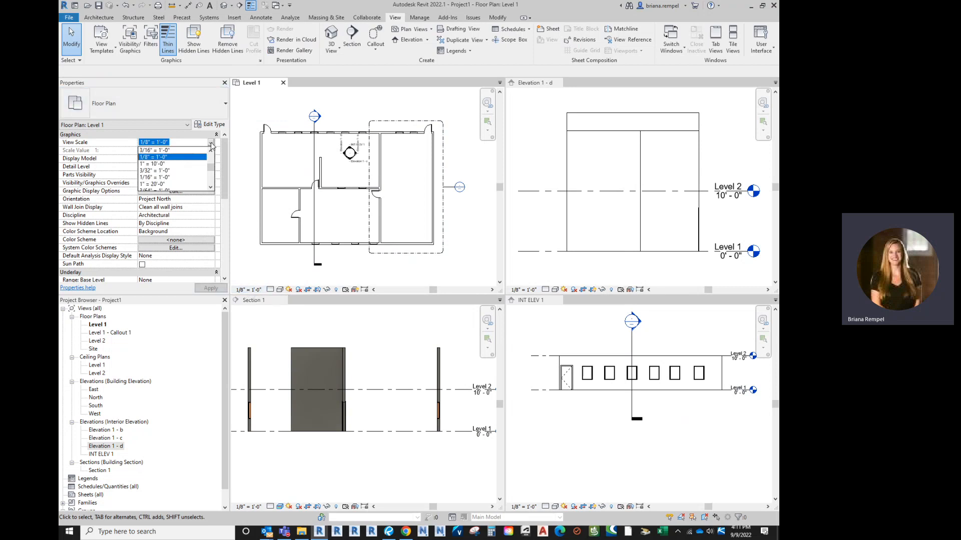
click(155, 171)
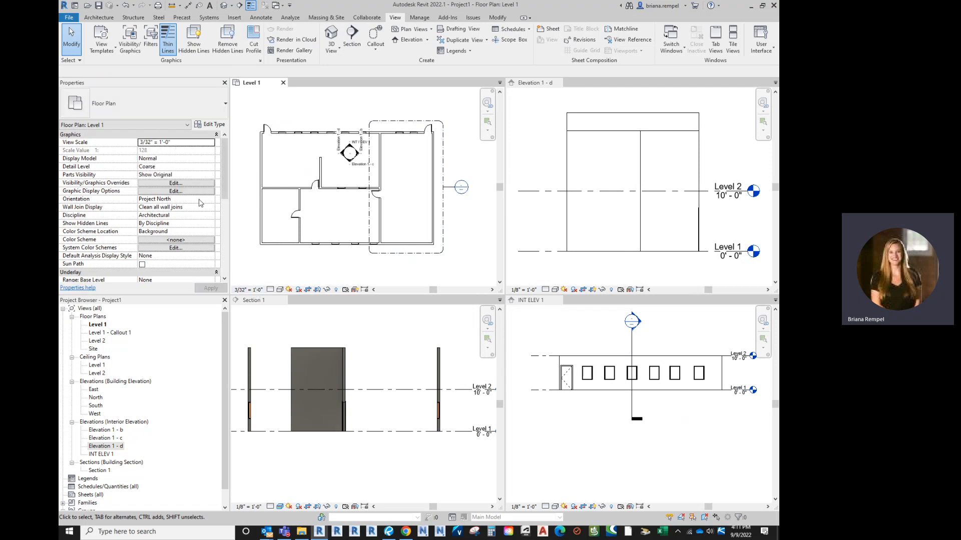
click(210, 144)
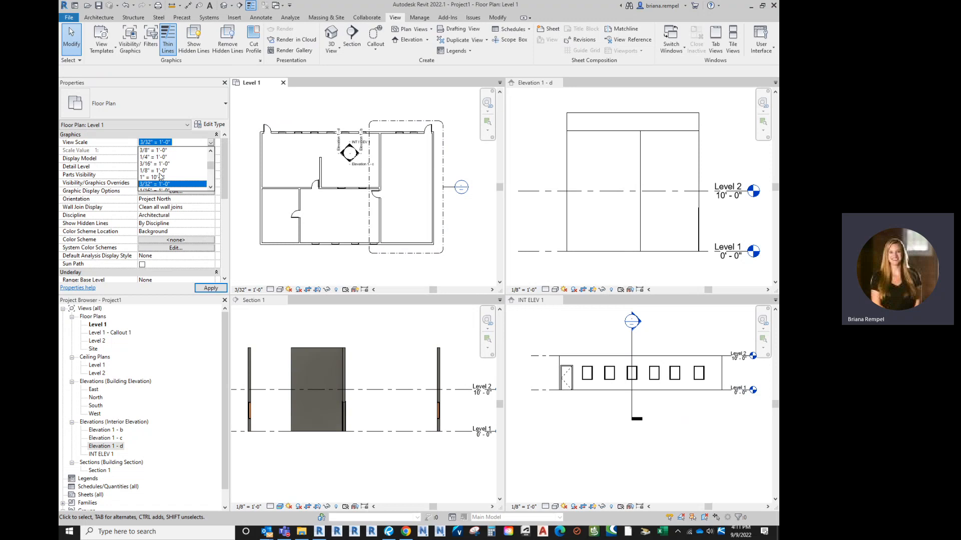
click(161, 177)
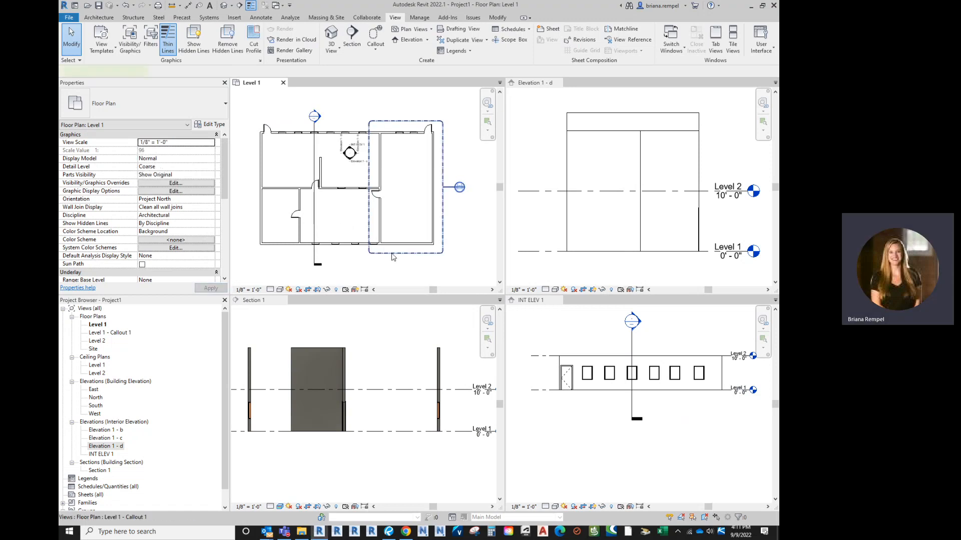
Open the callout's own floor plan view from its boundary in the Level 1 plan.
right_click(393, 256)
click(420, 306)
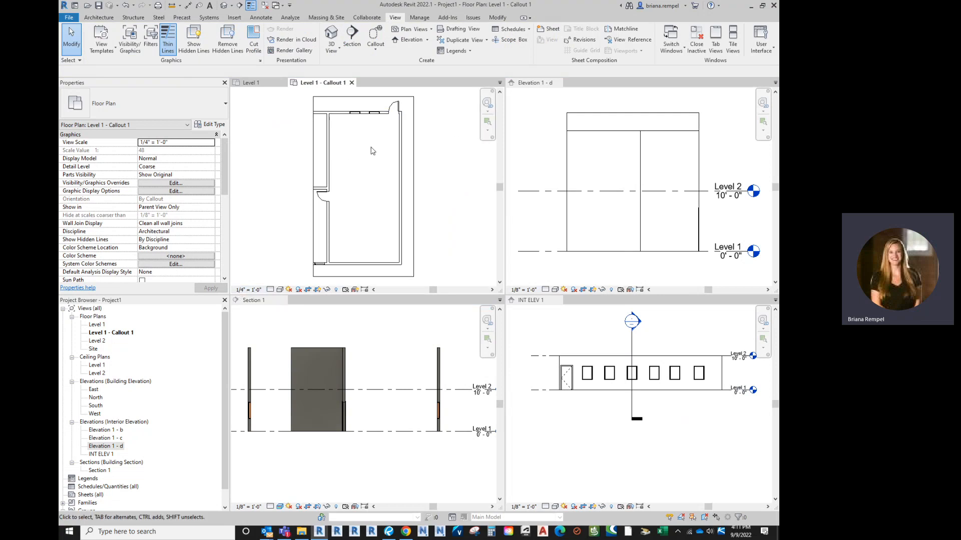
scroll(373, 151, down, 2)
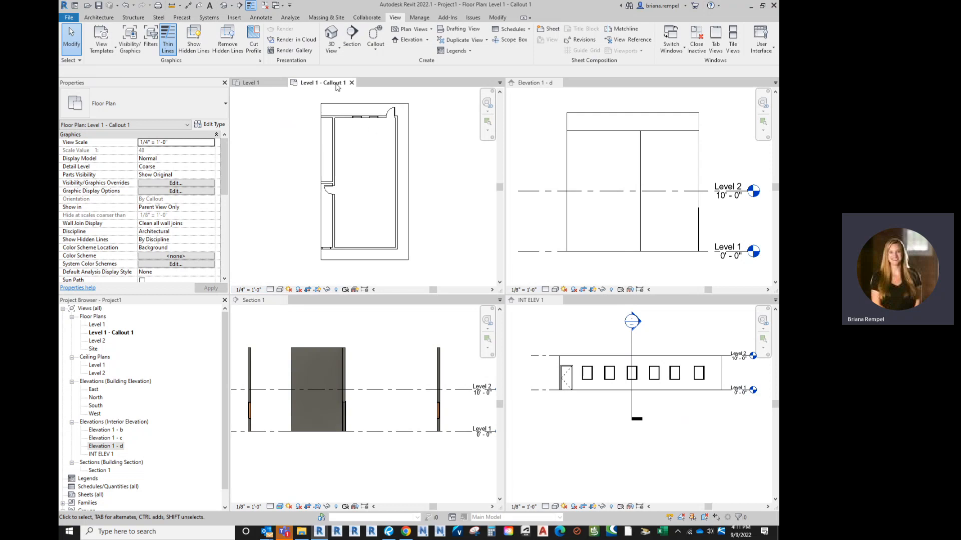
Edit the callout's crop profile and sketch two lines notching its northwest corner, about 17'-6" deep and halfway across the north edge.
click(356, 103)
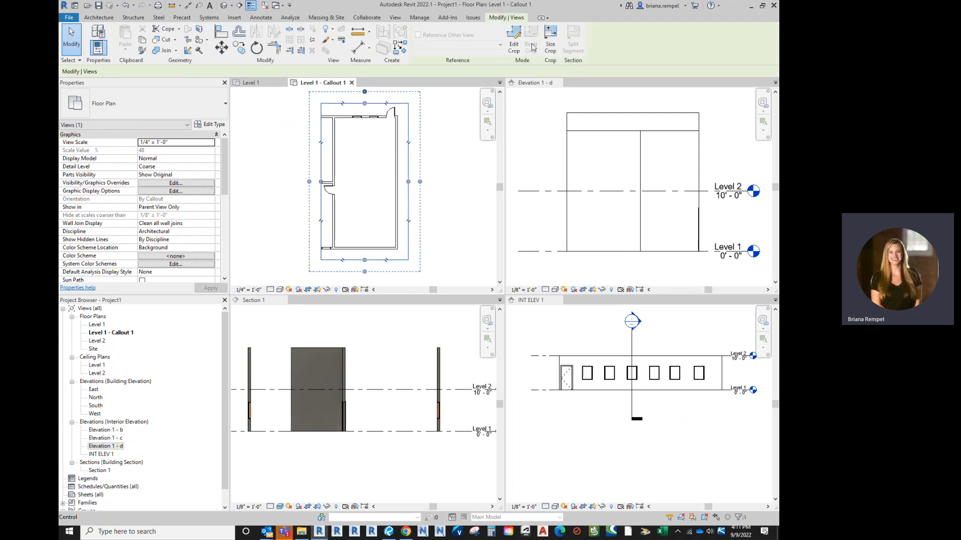
click(514, 46)
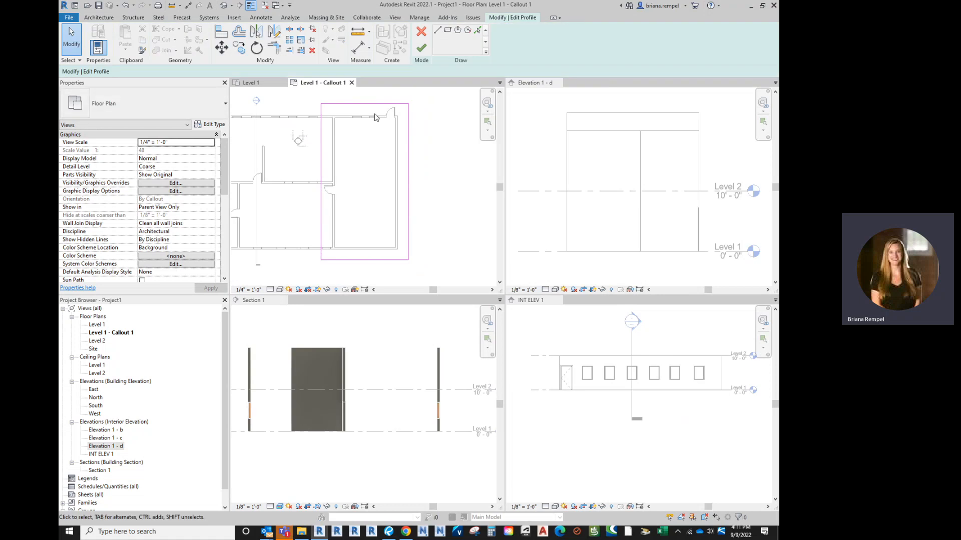
click(438, 30)
click(381, 155)
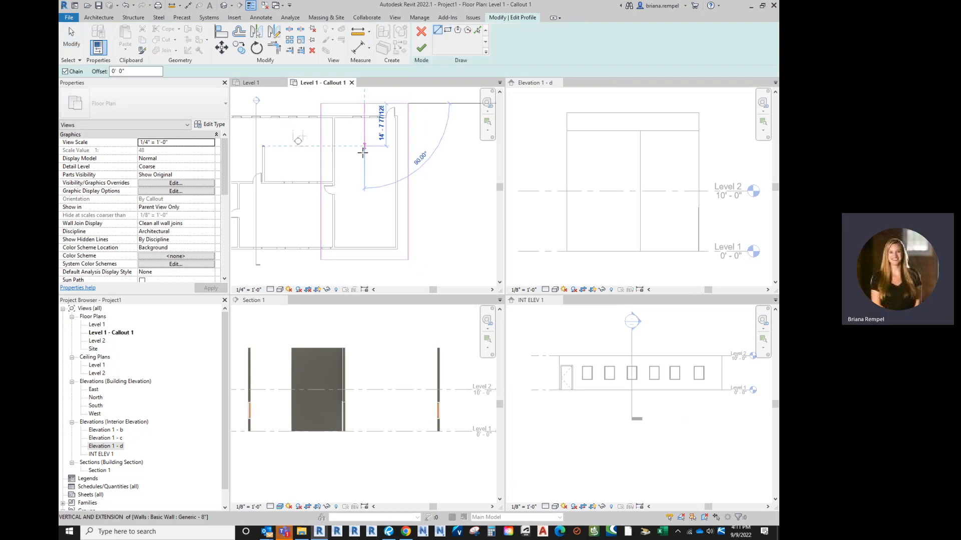
click(321, 155)
key(Escape)
key(Escape)
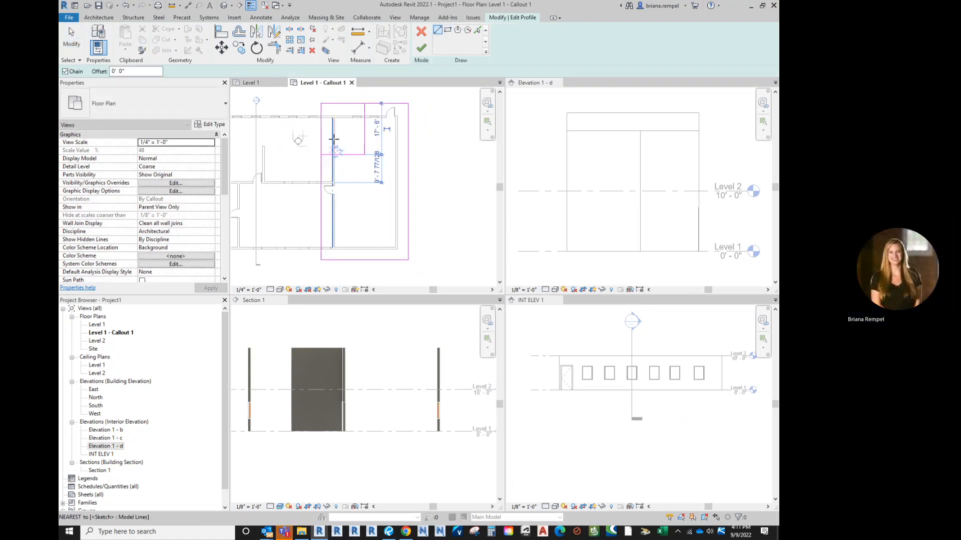
Trim the crop profile to an L-shape without its northwest corner, finish the sketch and close the callout view.
click(278, 51)
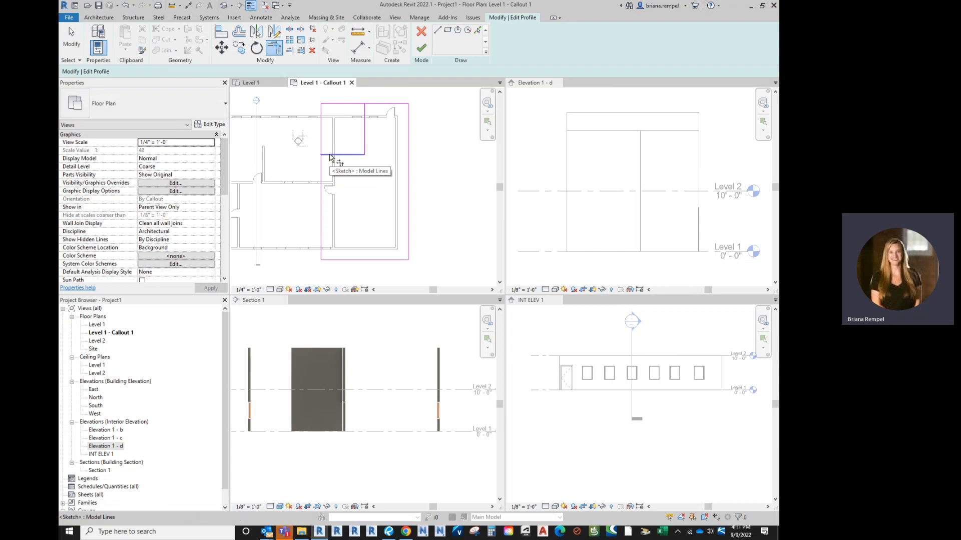
click(330, 156)
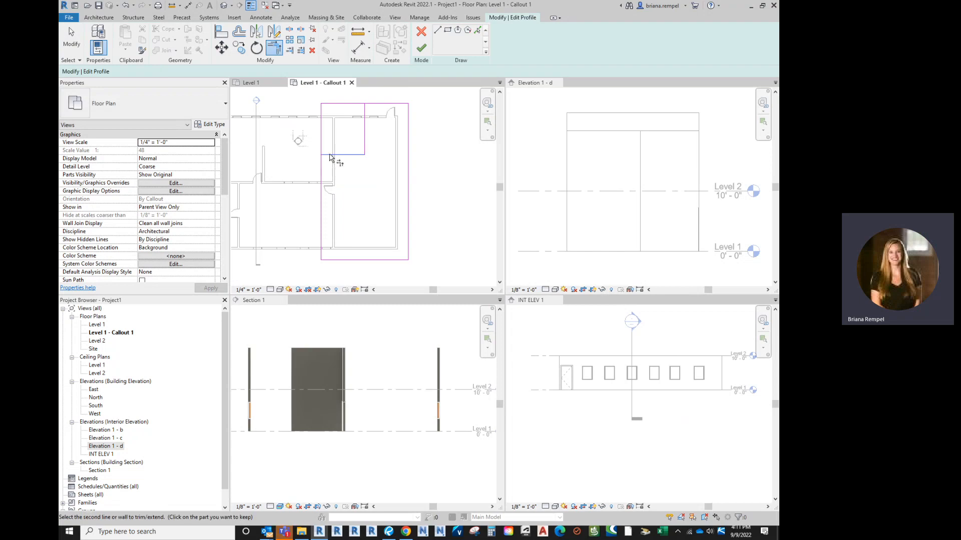
click(323, 191)
click(385, 105)
click(365, 120)
click(422, 47)
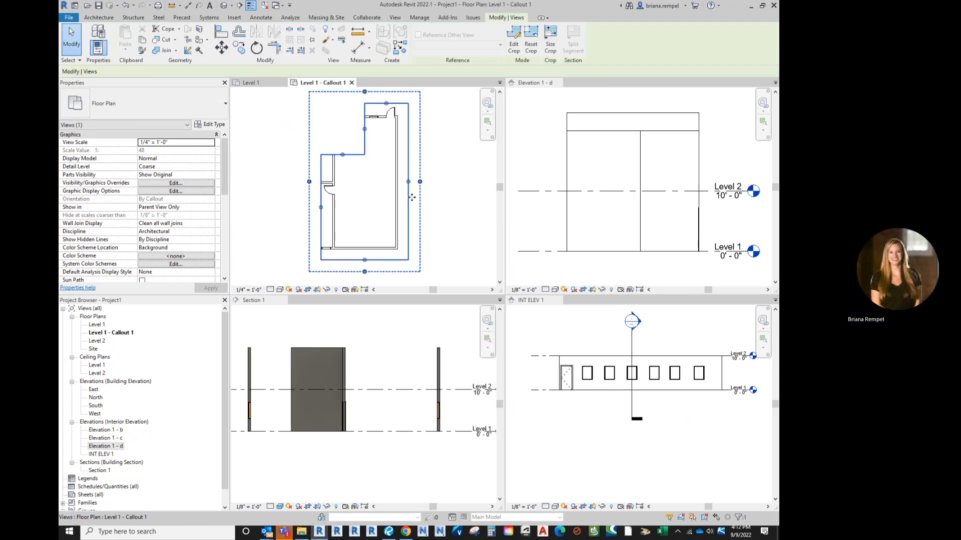
click(371, 193)
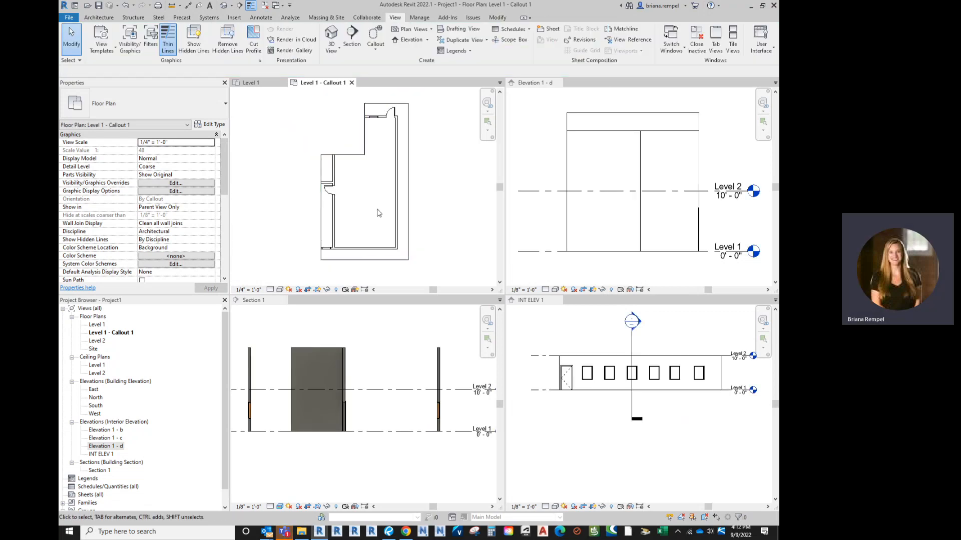
click(352, 83)
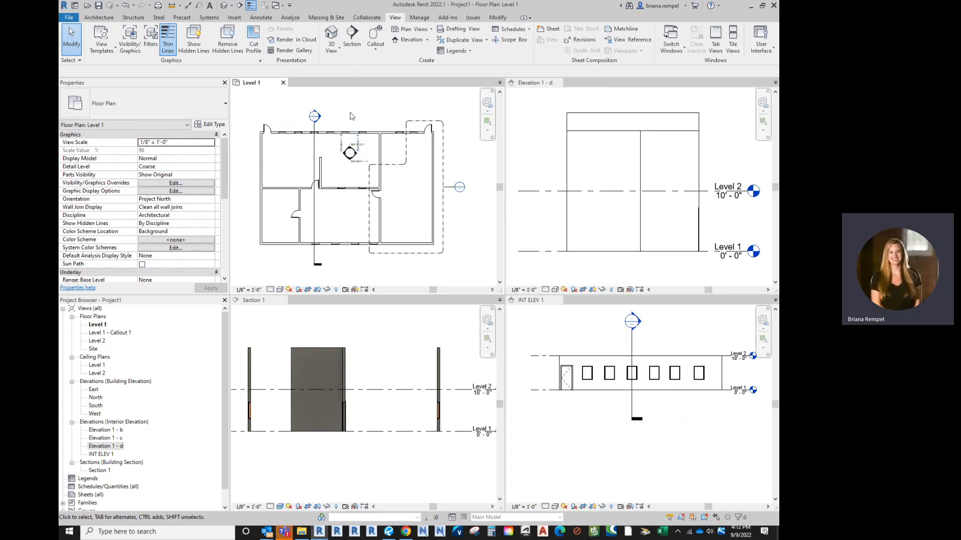
Open the default 3D view and orbit the building to look down into its rooms.
click(331, 52)
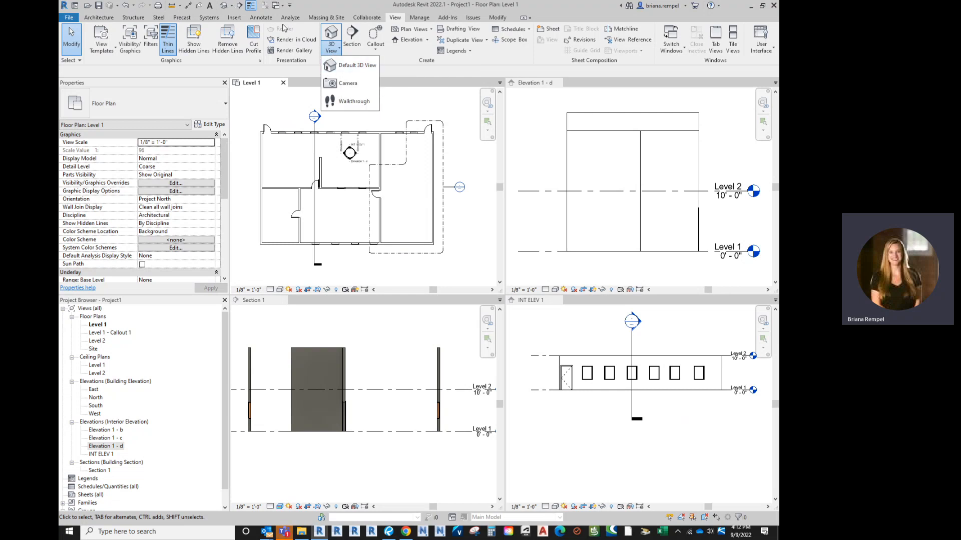
click(353, 65)
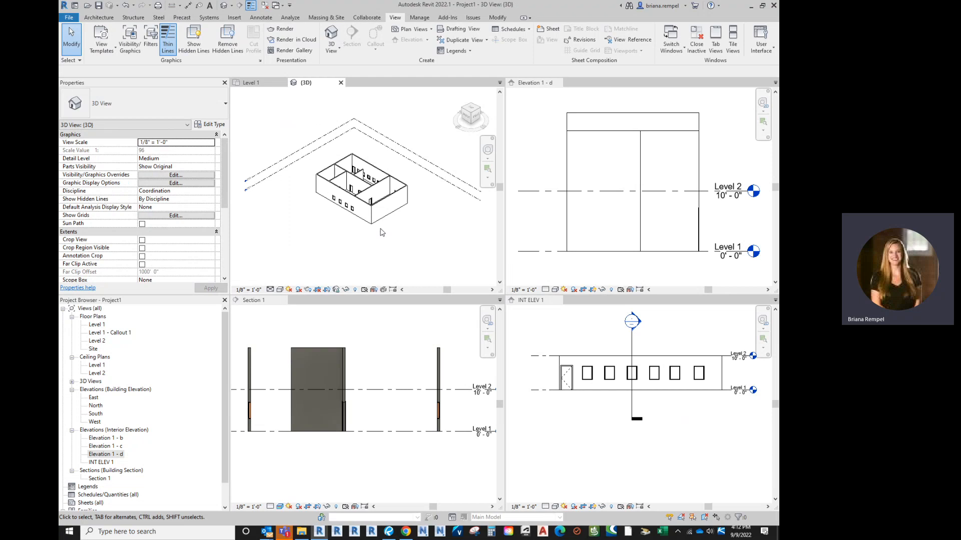
scroll(367, 208, up, 3)
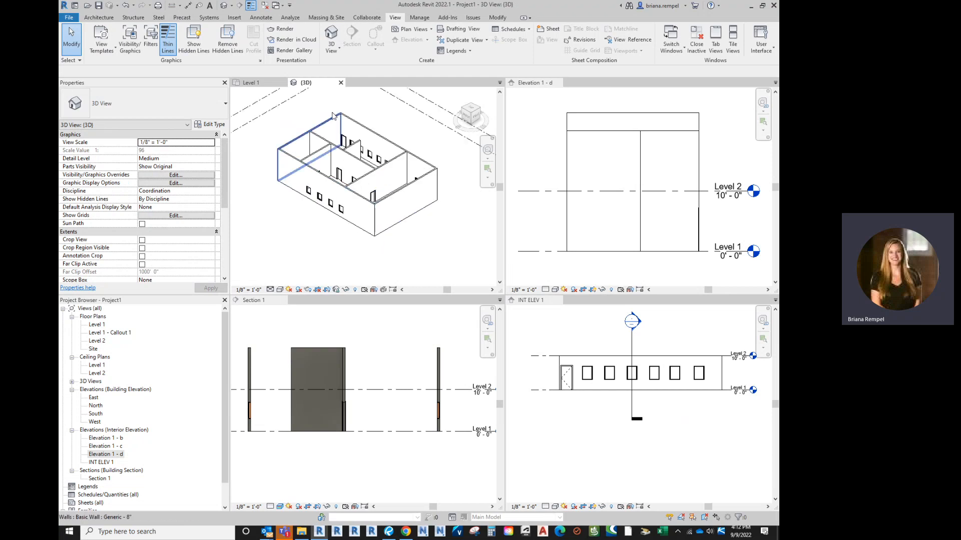
shift+middle_drag(333, 116, 392, 133)
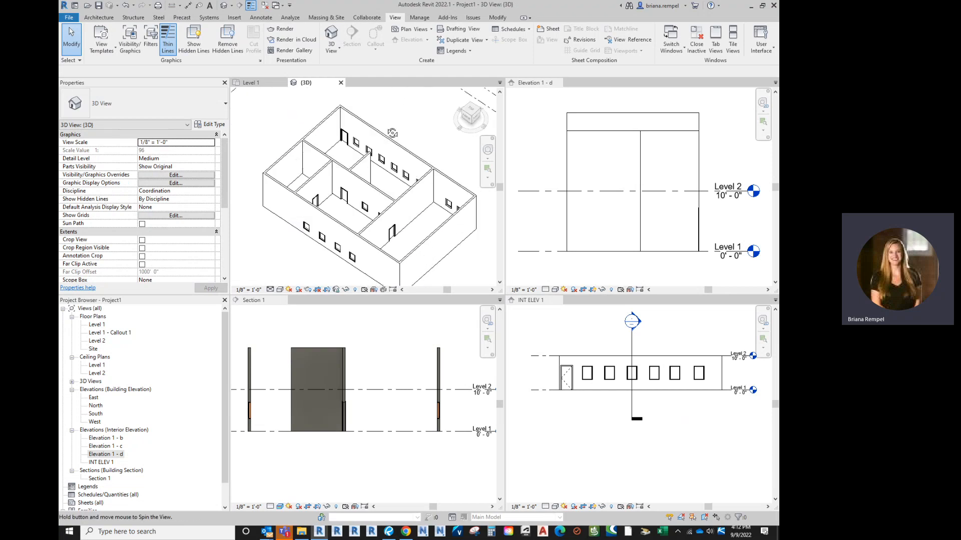
scroll(392, 133, down, 2)
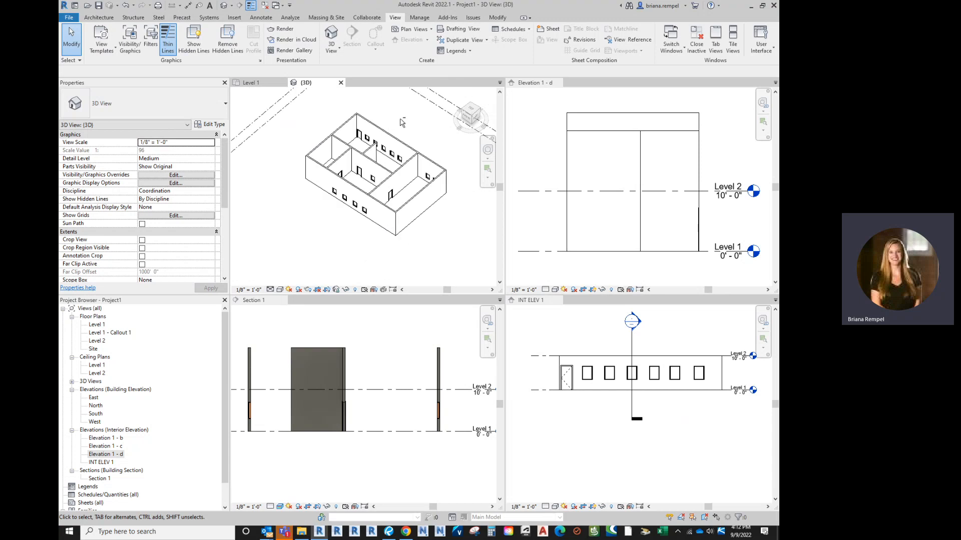
click(463, 111)
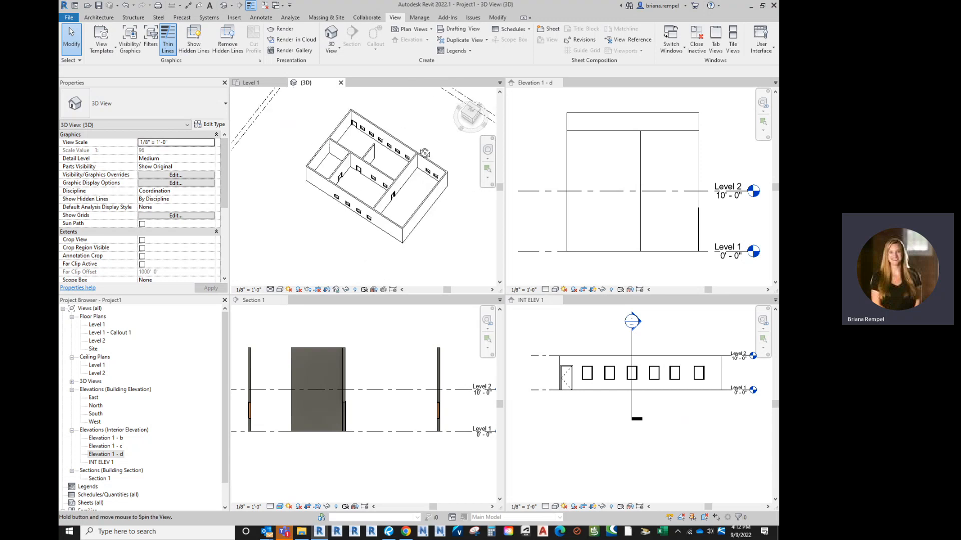
Orbit and zoom the default 3D view to examine the rooms, and turn the building towards its front with the ViewCube.
drag(462, 111, 434, 151)
shift+middle_drag(434, 151, 427, 160)
scroll(413, 198, up, 4)
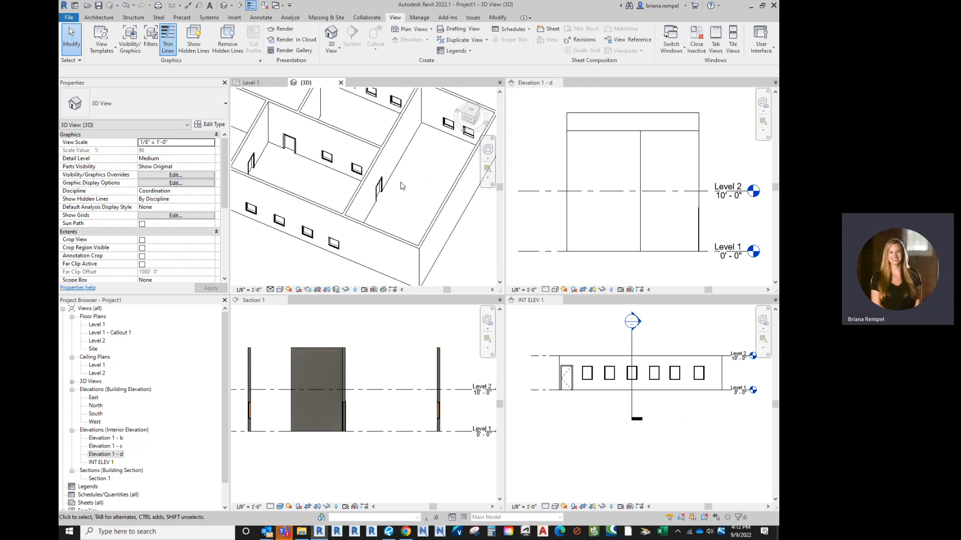
scroll(402, 185, down, 4)
scroll(444, 131, up, 5)
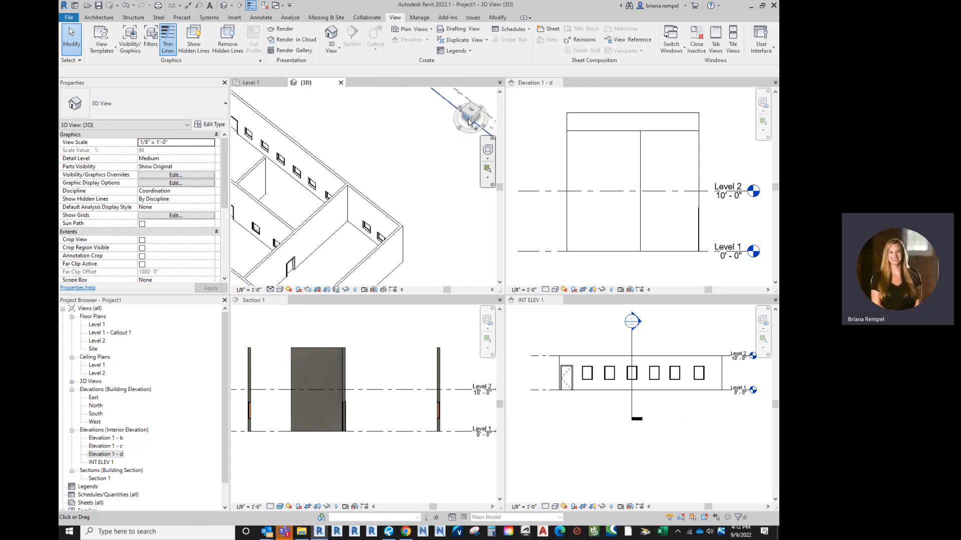
click(470, 122)
click(468, 112)
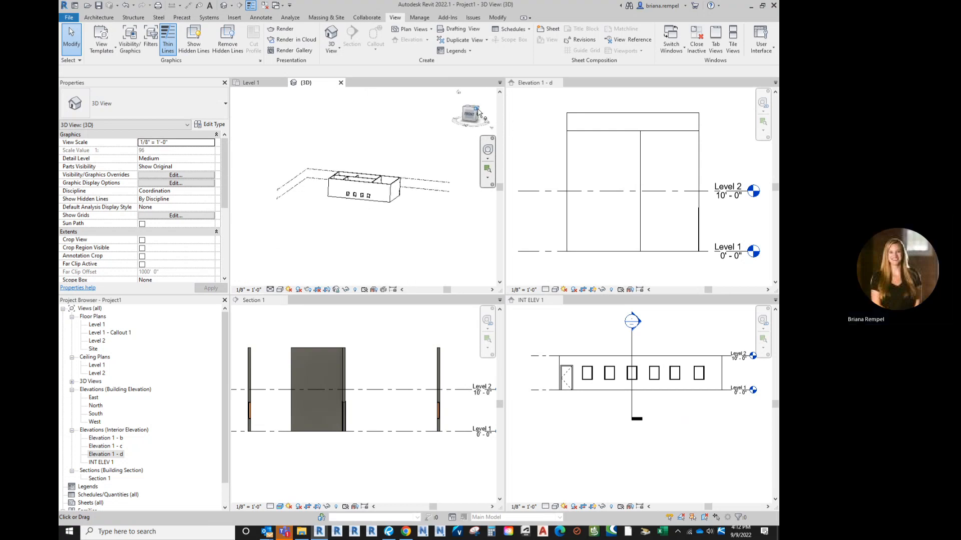
Orbit and pan the 3D view with the navigation wheel, and examine the rooms' doors and windows from above.
click(488, 154)
drag(418, 176, 444, 161)
drag(442, 202, 418, 189)
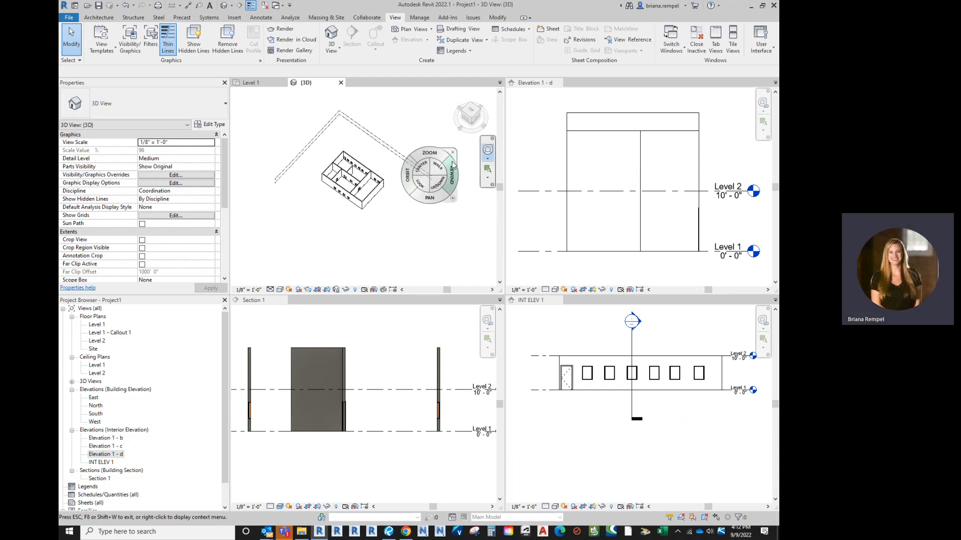
drag(430, 197, 358, 183)
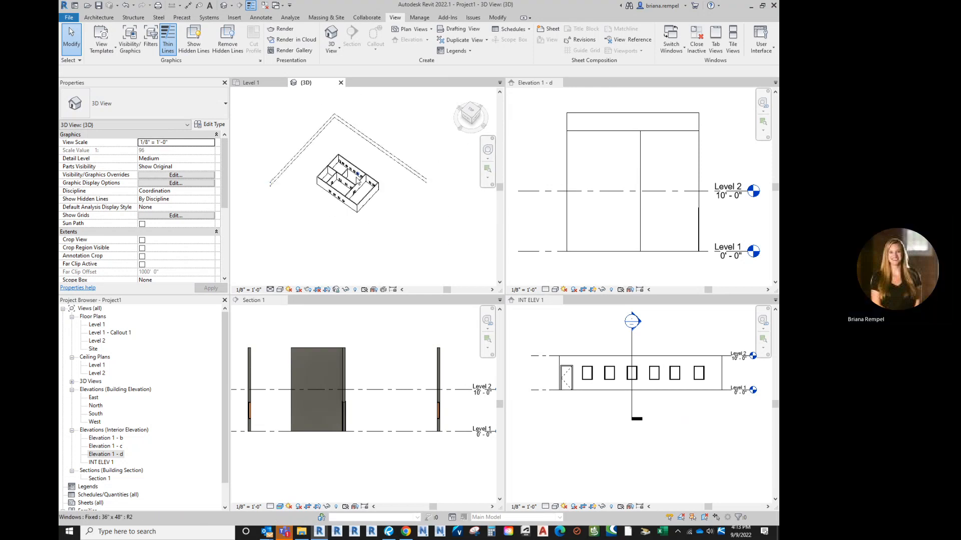
scroll(359, 183, up, 5)
scroll(356, 186, down, 5)
scroll(352, 190, up, 10)
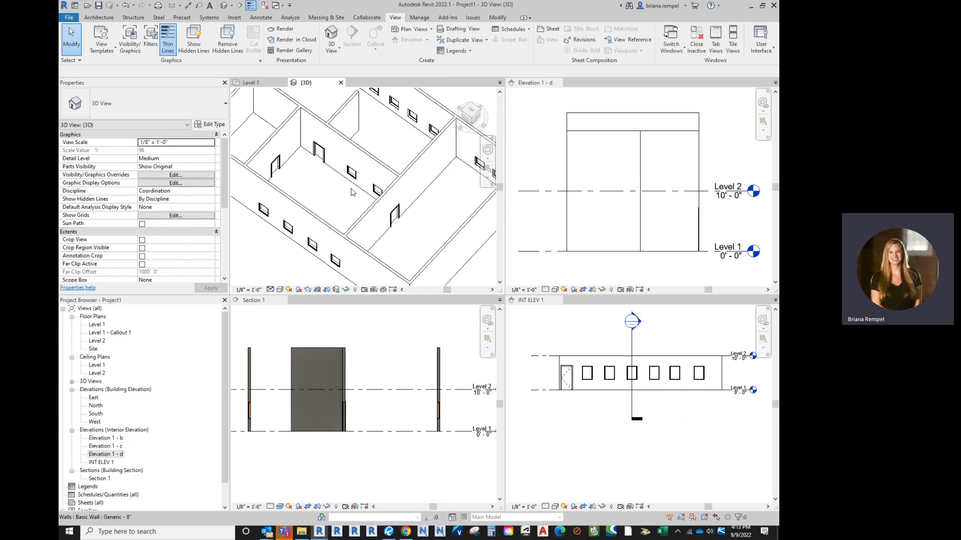
scroll(351, 193, down, 5)
scroll(346, 220, up, 5)
scroll(335, 249, down, 5)
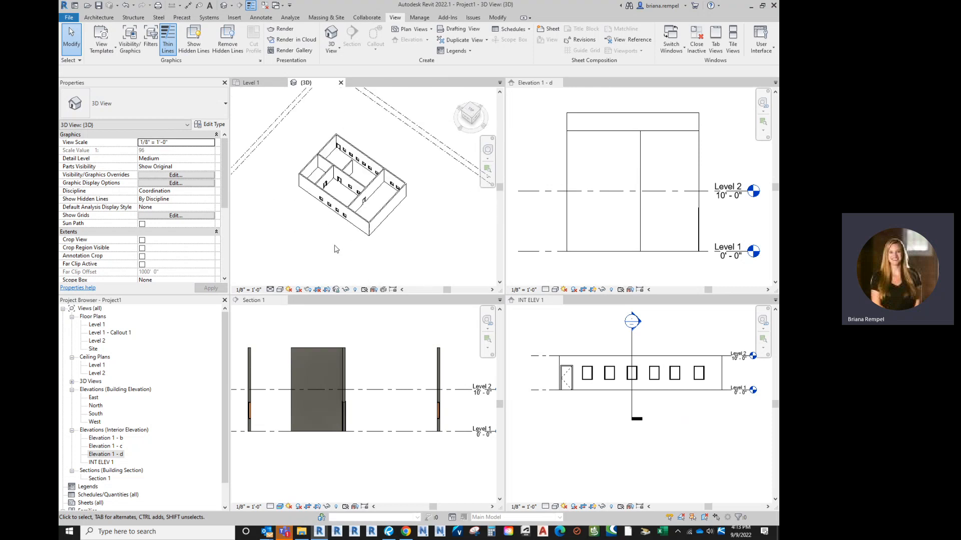
shift+middle_drag(334, 246, 386, 250)
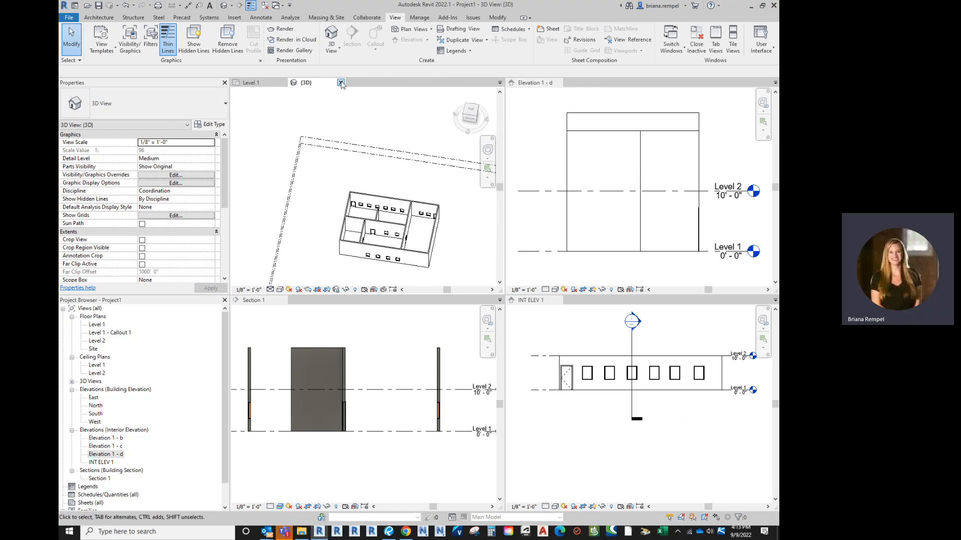
Close the 3D, Section 1, Elevation 1 - d and INT ELEV 1 views, keeping only the Level 1 plan open.
click(341, 83)
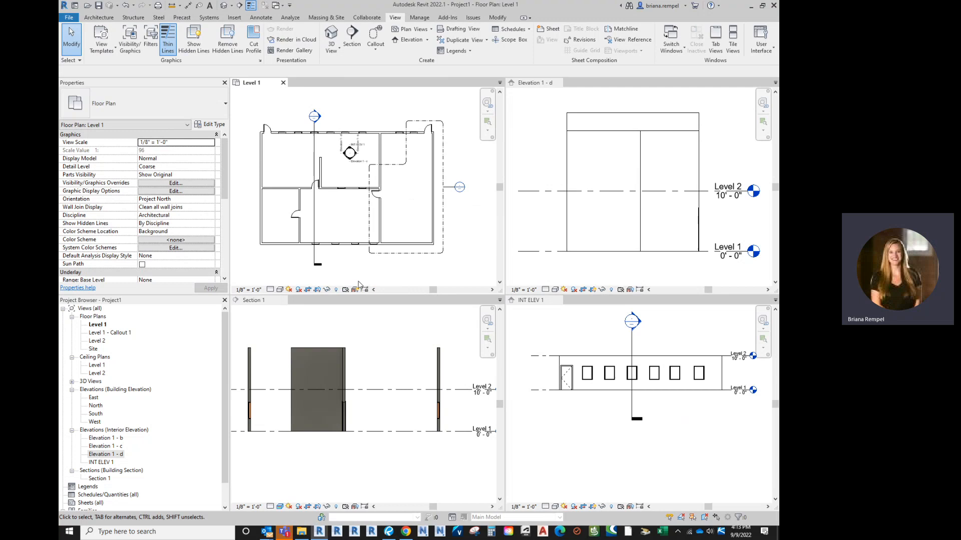
click(283, 300)
click(558, 82)
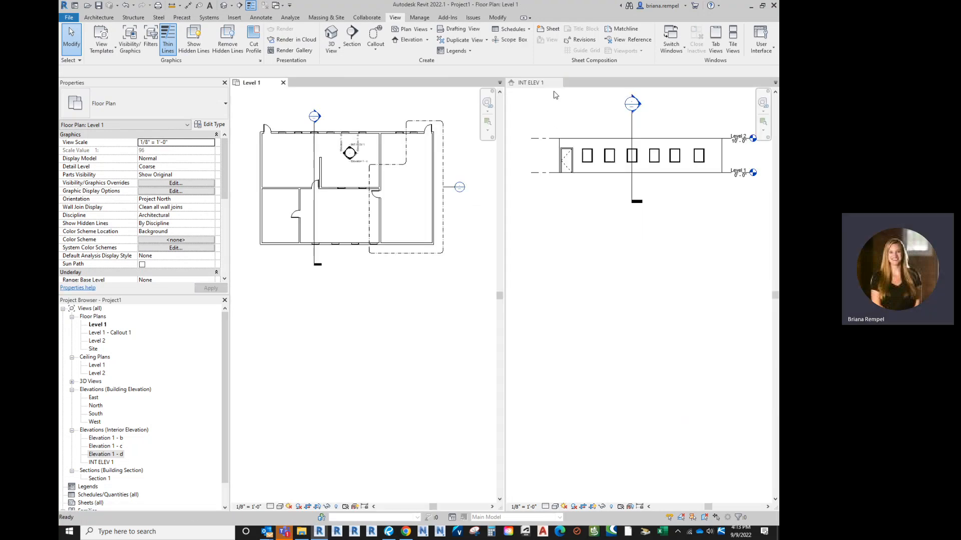
click(558, 83)
scroll(261, 112, up, 5)
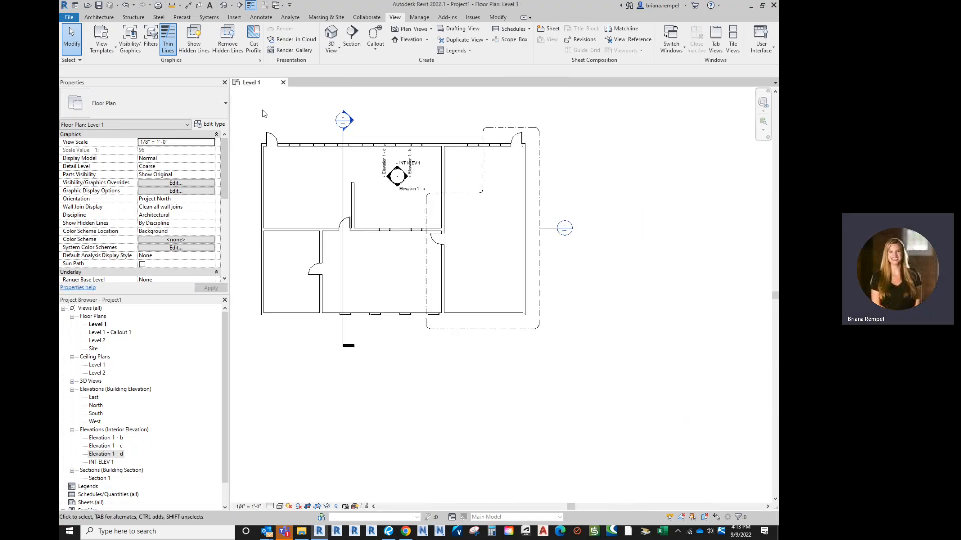
Place a perspective camera in the northwest room's southwest corner, aimed northeast at a target beyond the north wall.
click(334, 50)
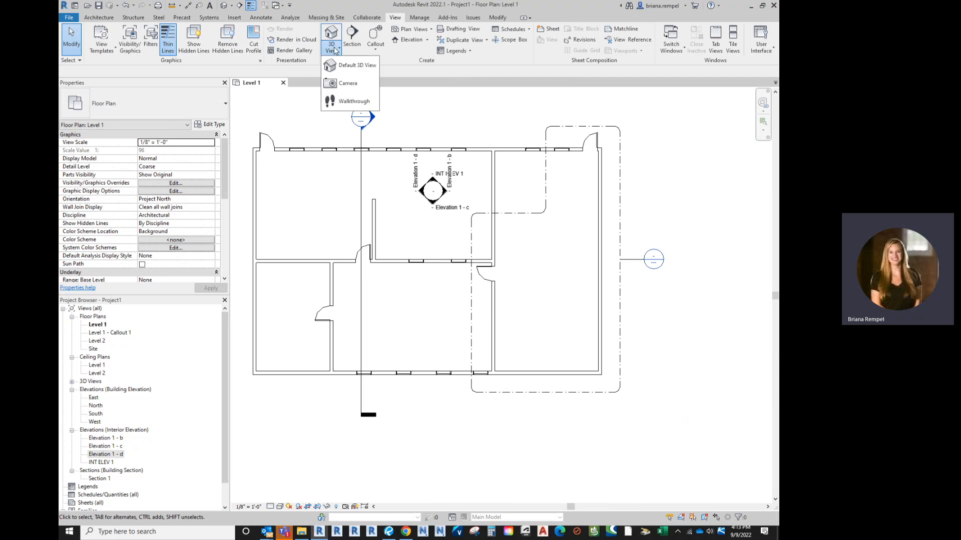
click(342, 90)
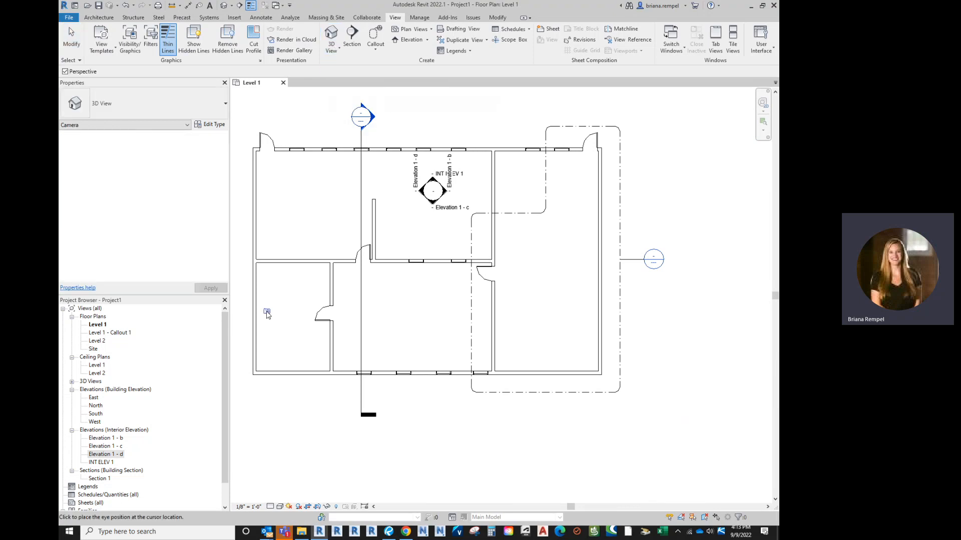
click(263, 256)
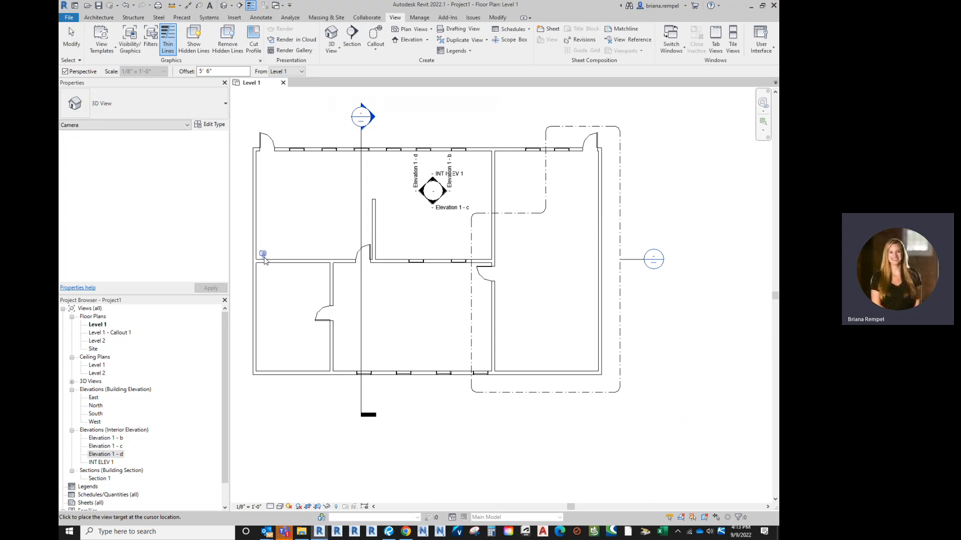
scroll(459, 215, down, 2)
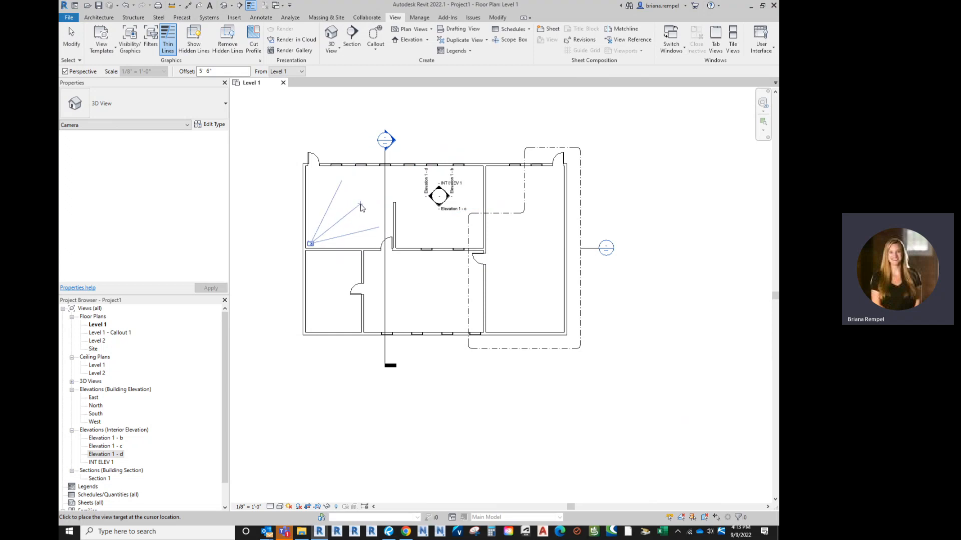
click(508, 143)
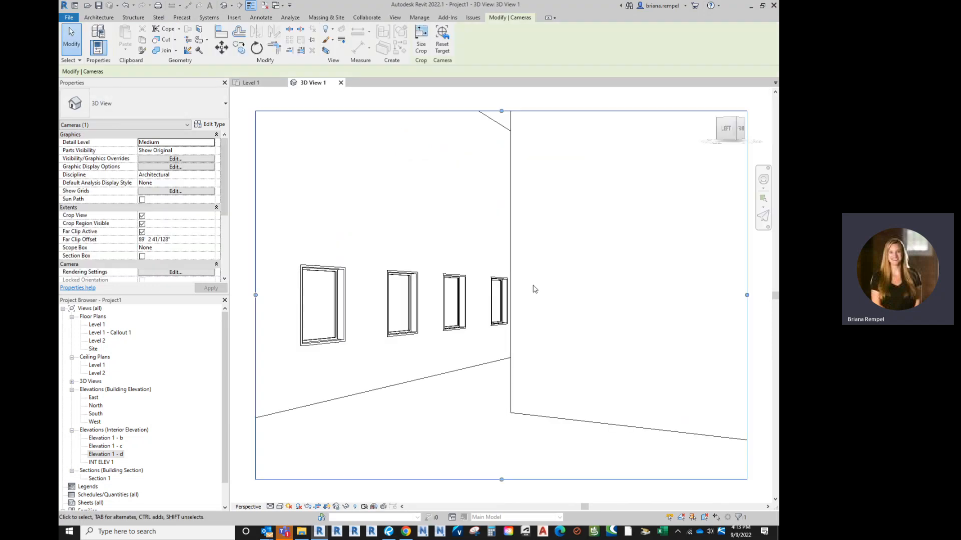
Enlarge the camera view's crop region outward on all four sides to show more of the room.
scroll(363, 168, down, 5)
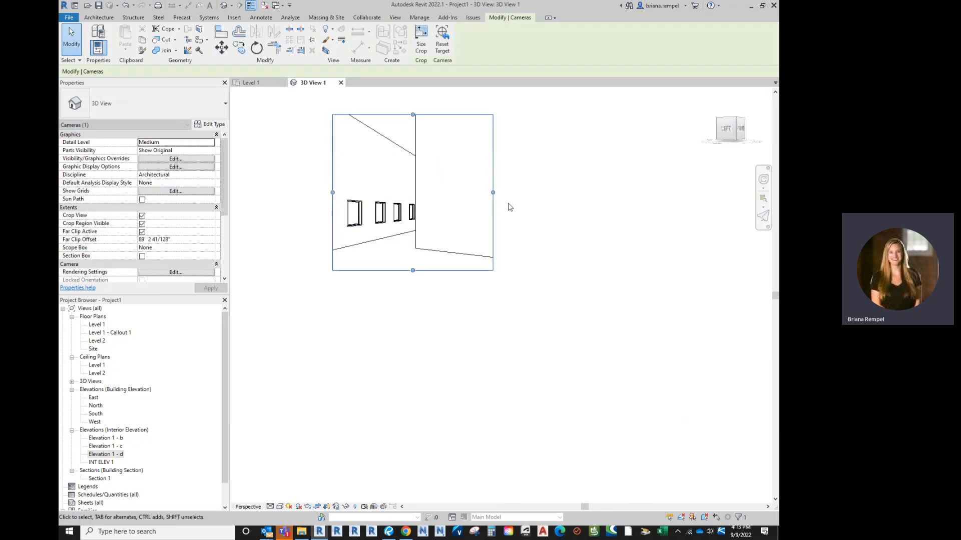
drag(494, 192, 577, 192)
drag(332, 192, 303, 192)
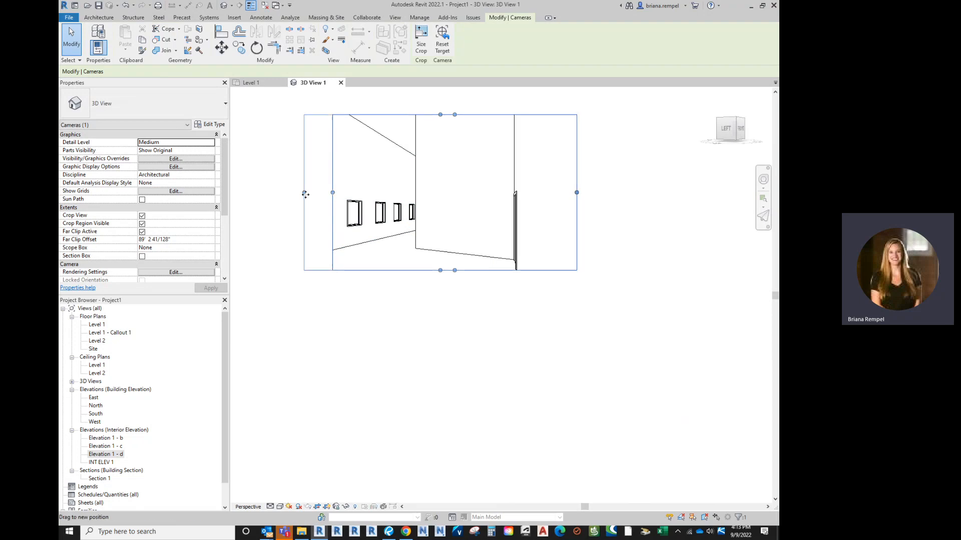
drag(441, 271, 443, 306)
click(360, 316)
scroll(360, 315, down, 5)
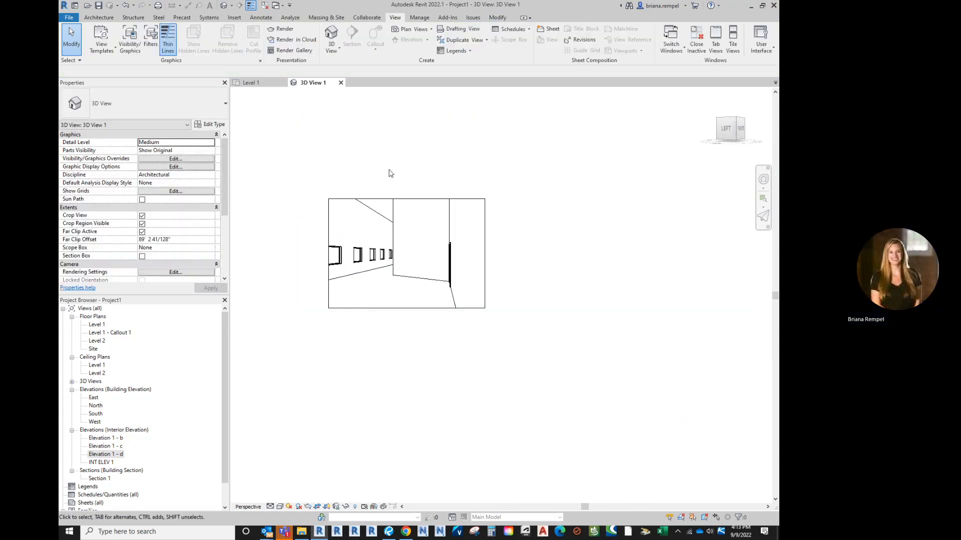
click(387, 200)
scroll(404, 201, up, 1)
drag(407, 198, 407, 186)
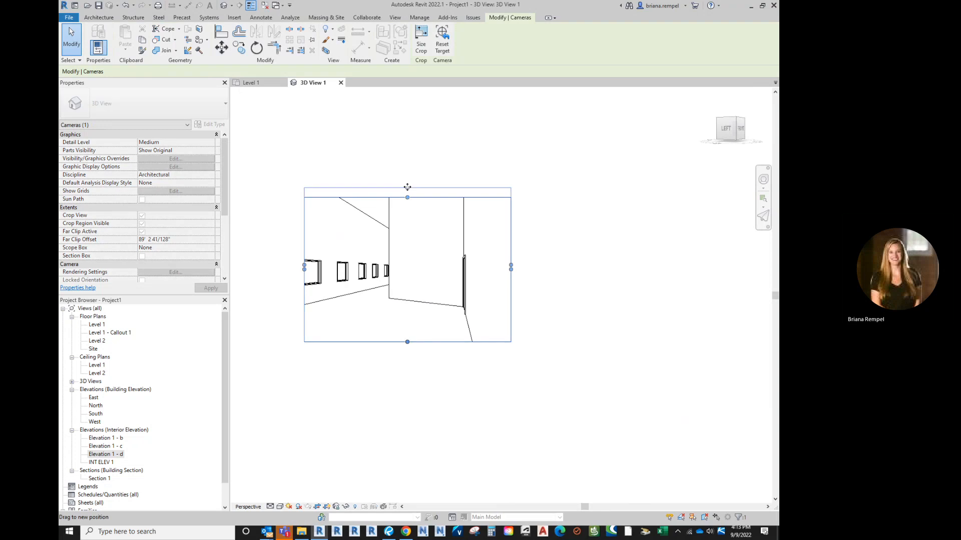
click(353, 164)
middle_drag(329, 226, 375, 213)
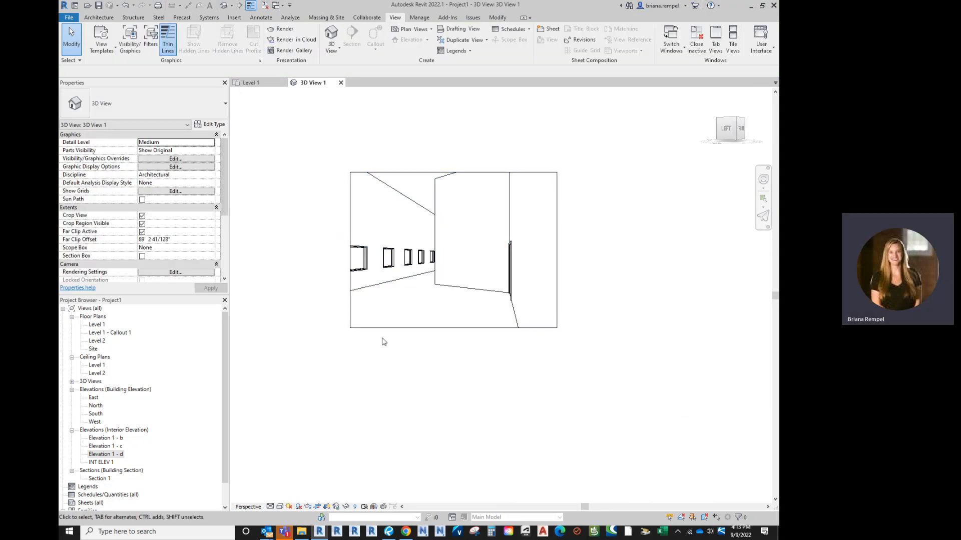
Set the camera view's visual style to Shaded and close the view to return to the Level 1 plan.
click(280, 506)
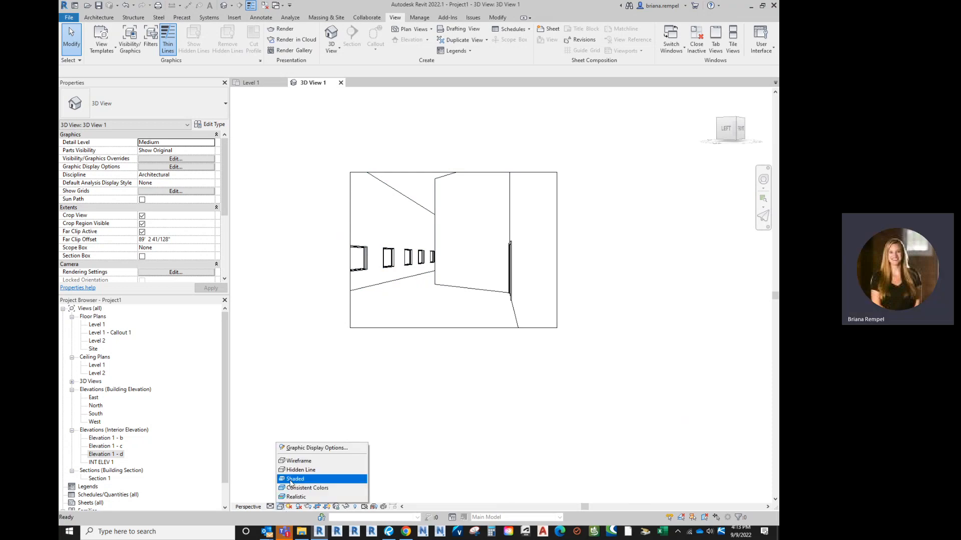
click(303, 479)
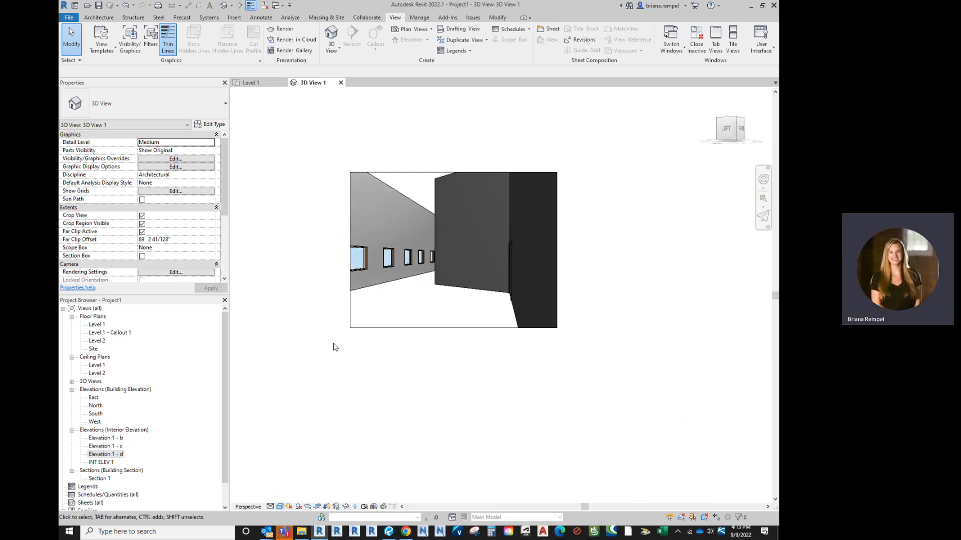
click(341, 83)
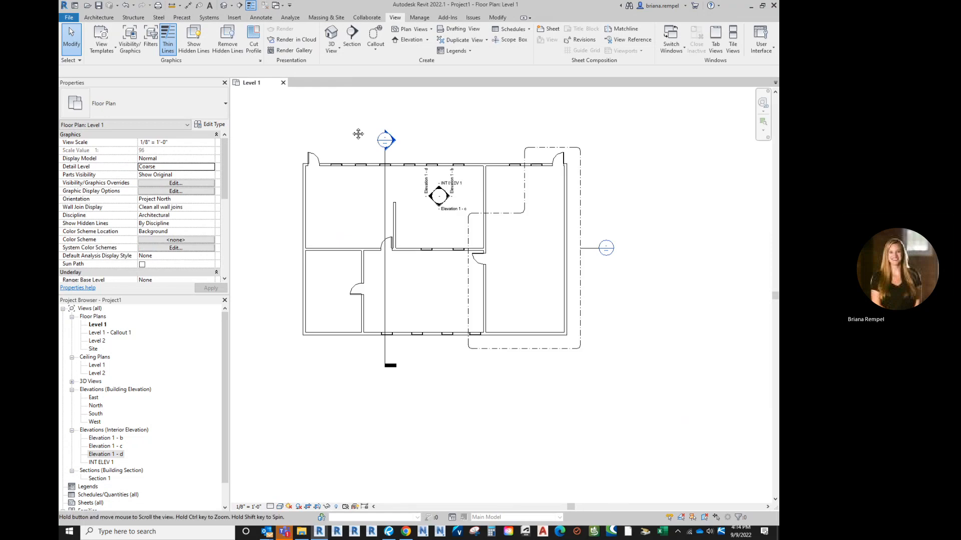
middle_drag(353, 128, 350, 145)
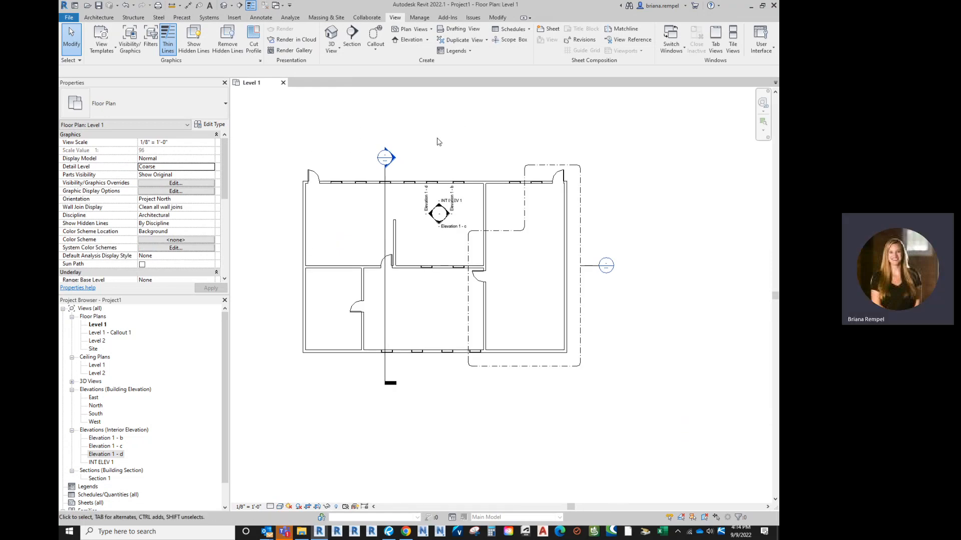